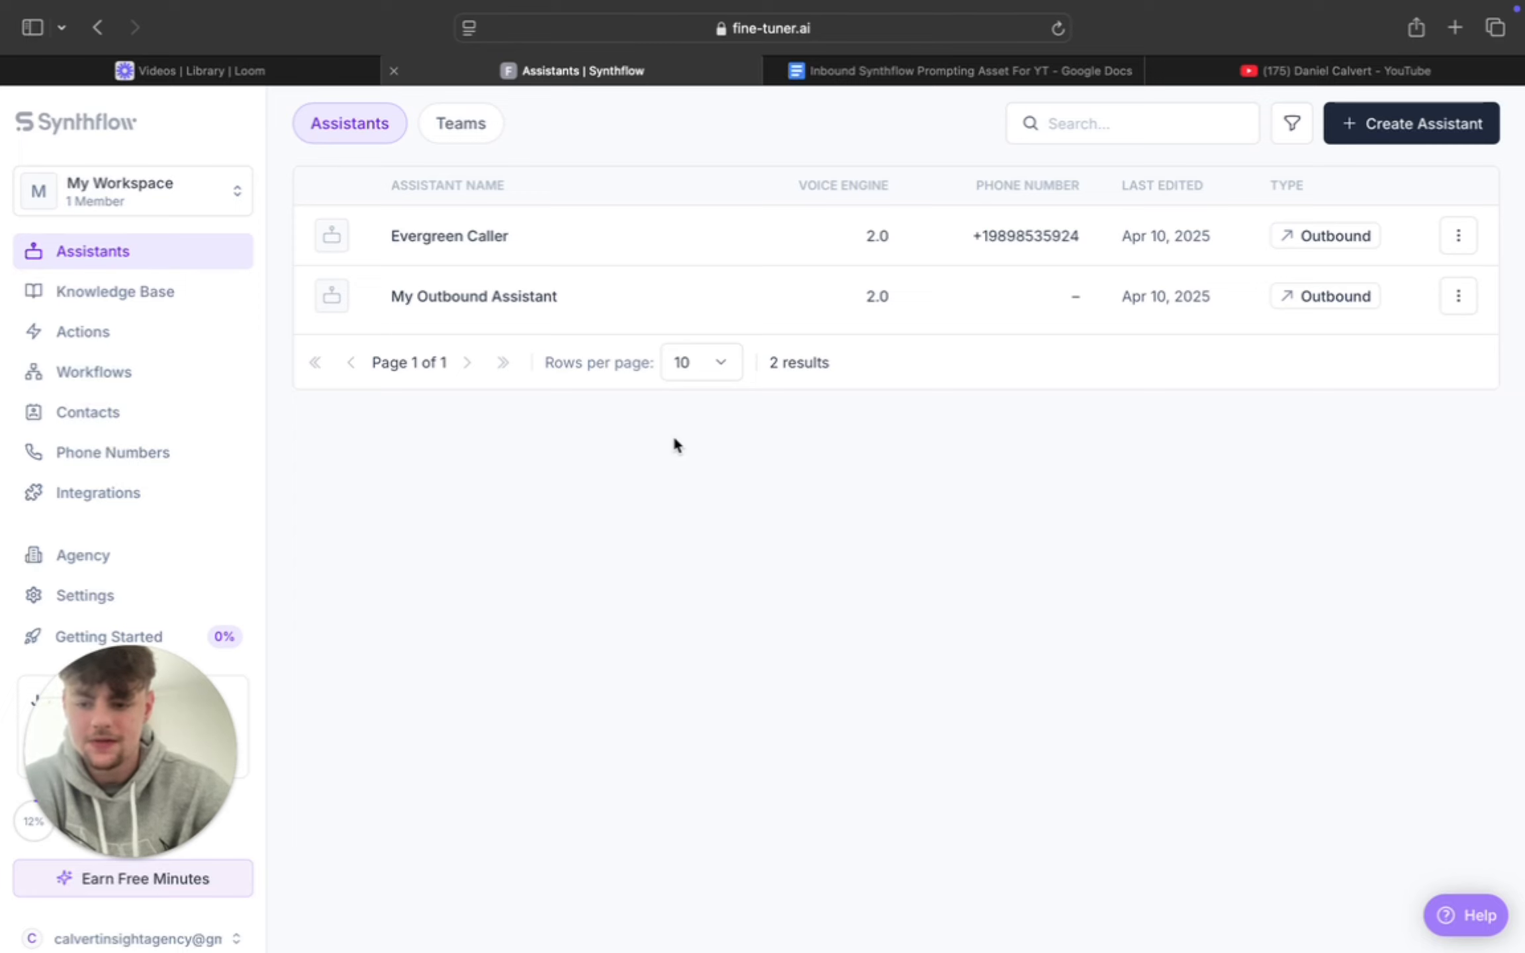
pyautogui.moveTo(147, 766); pyautogui.dragTo(10, 797)
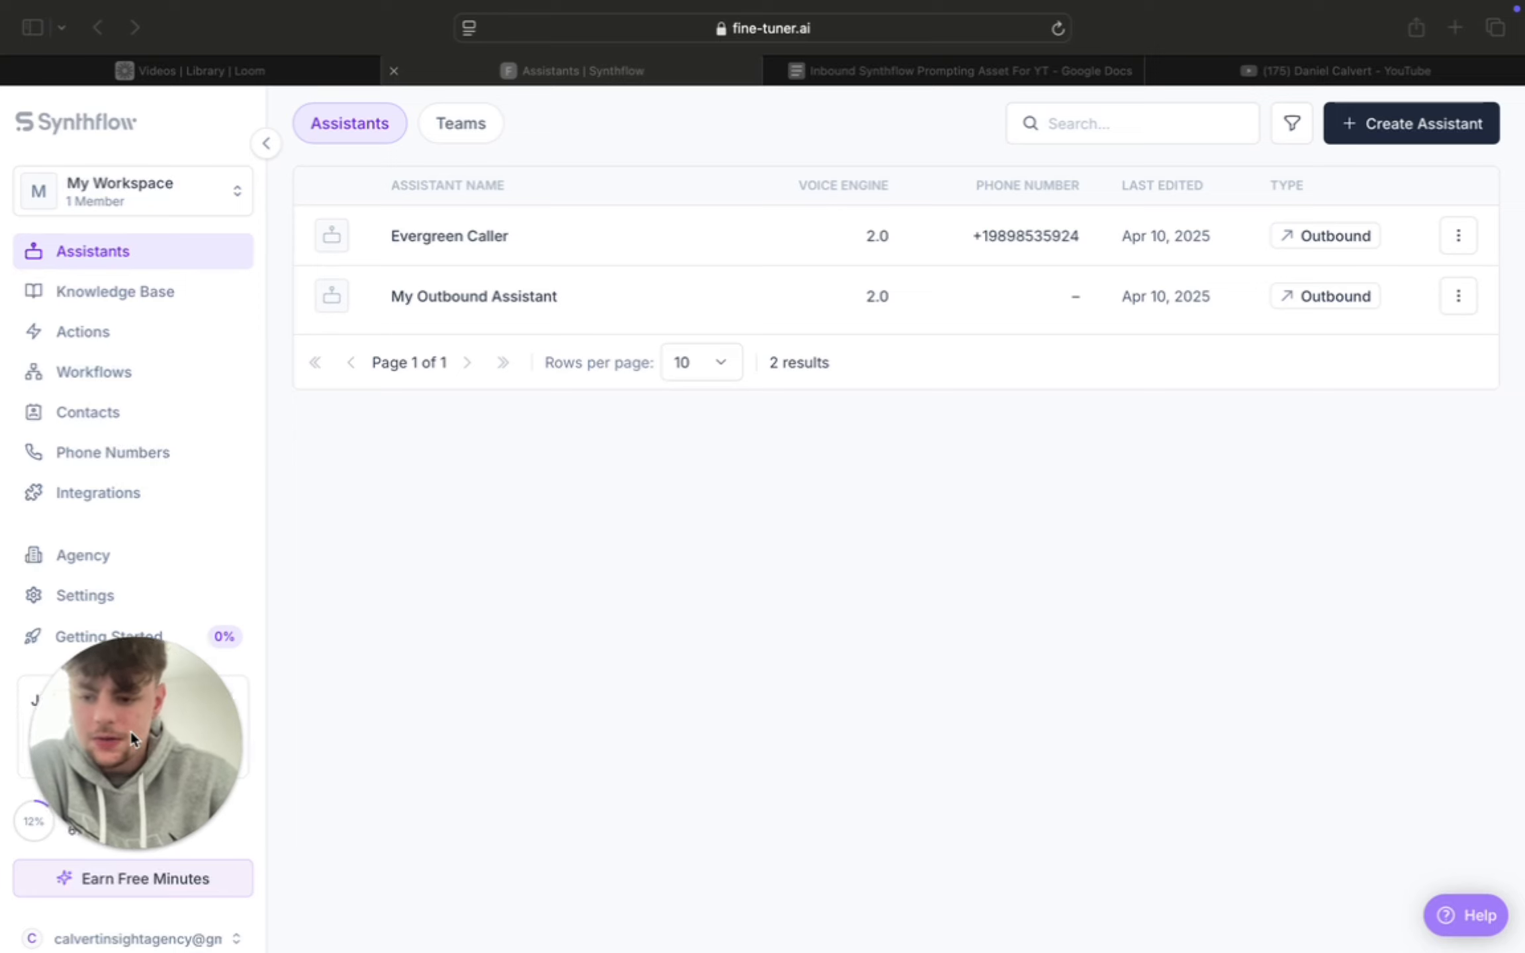
pyautogui.moveTo(130, 729)
pyautogui.mouseDown()
pyautogui.moveTo(186, 743)
pyautogui.moveTo(110, 736)
pyautogui.mouseUp()
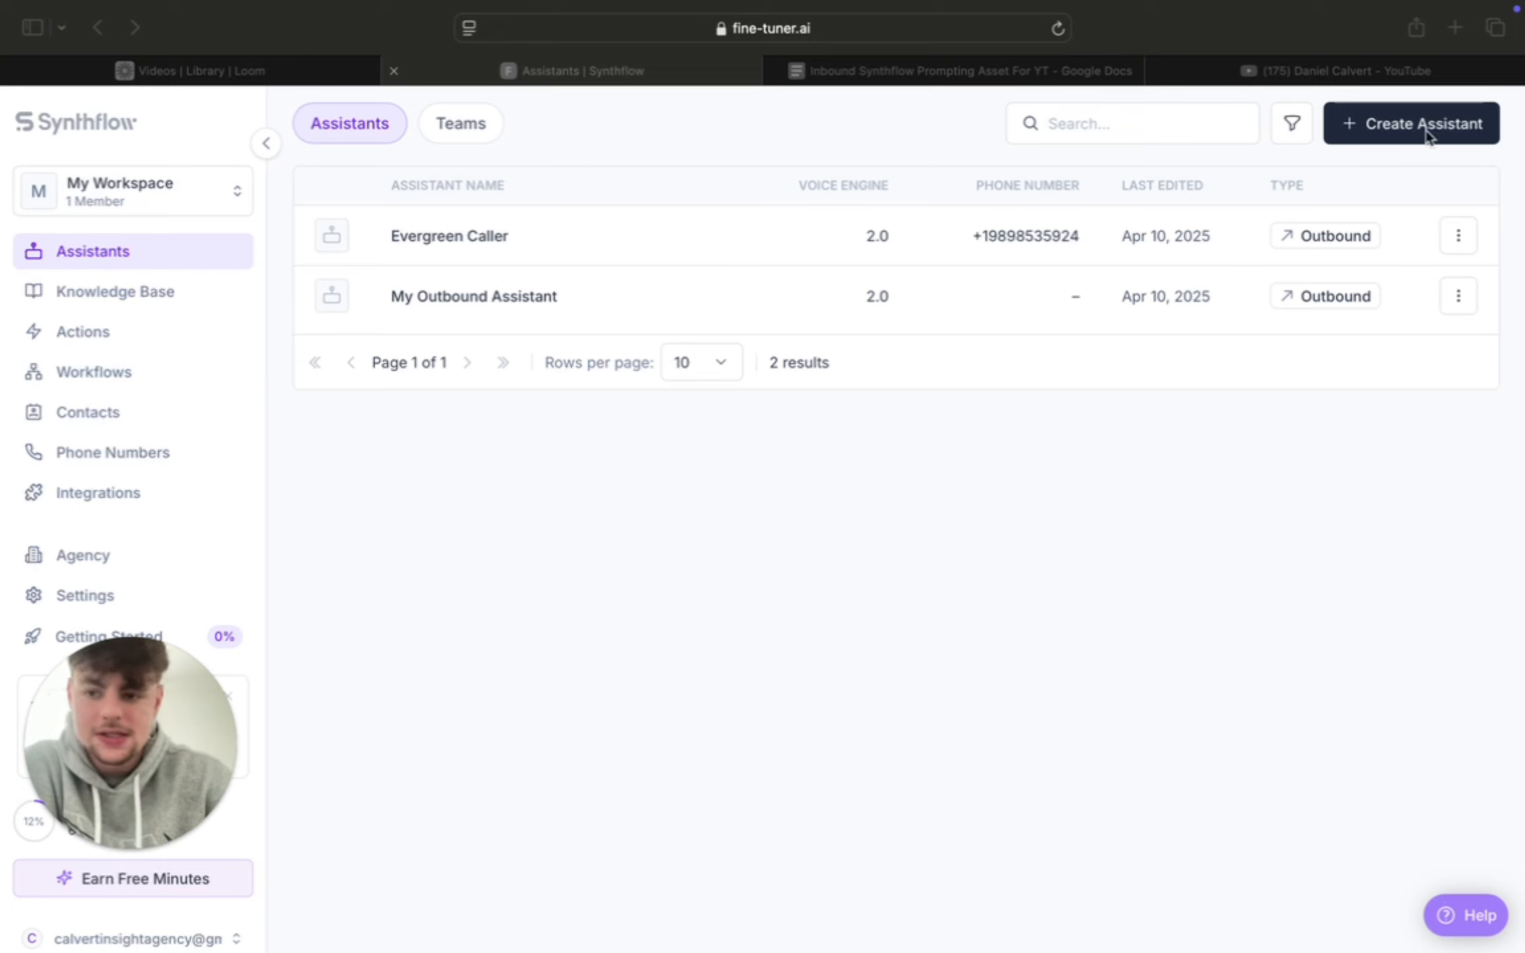
# Step: Review the Knowledge Base, the action types from Real-Time Booking to Custom Action, and the Workflows page
pyautogui.click(143, 293)
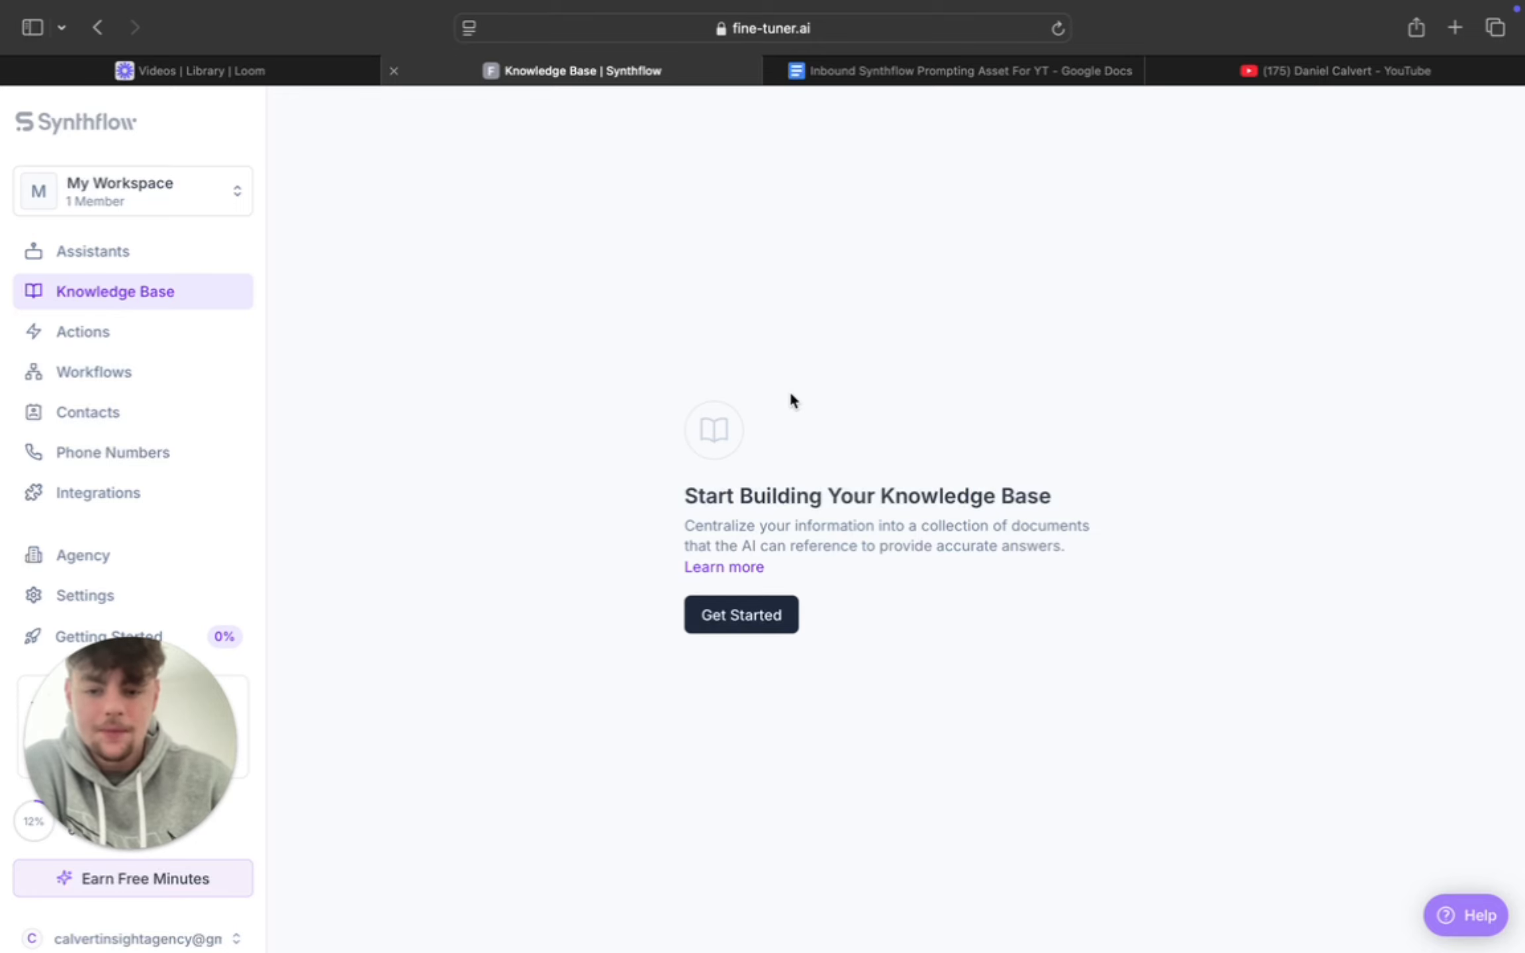
pyautogui.click(133, 333)
pyautogui.click(122, 328)
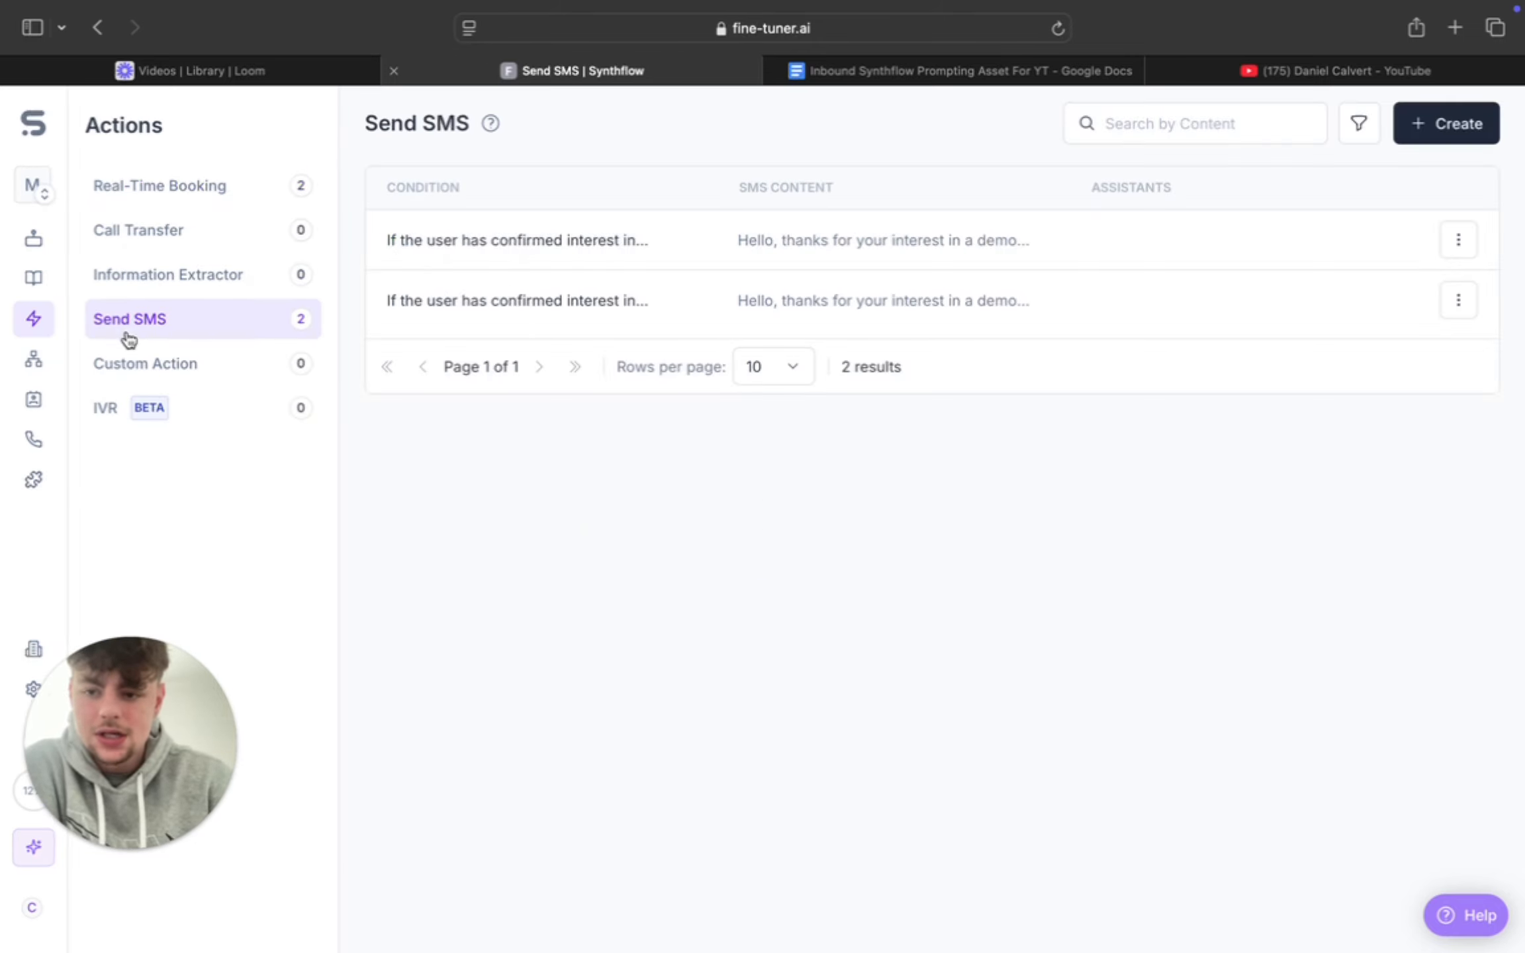
pyautogui.click(187, 185)
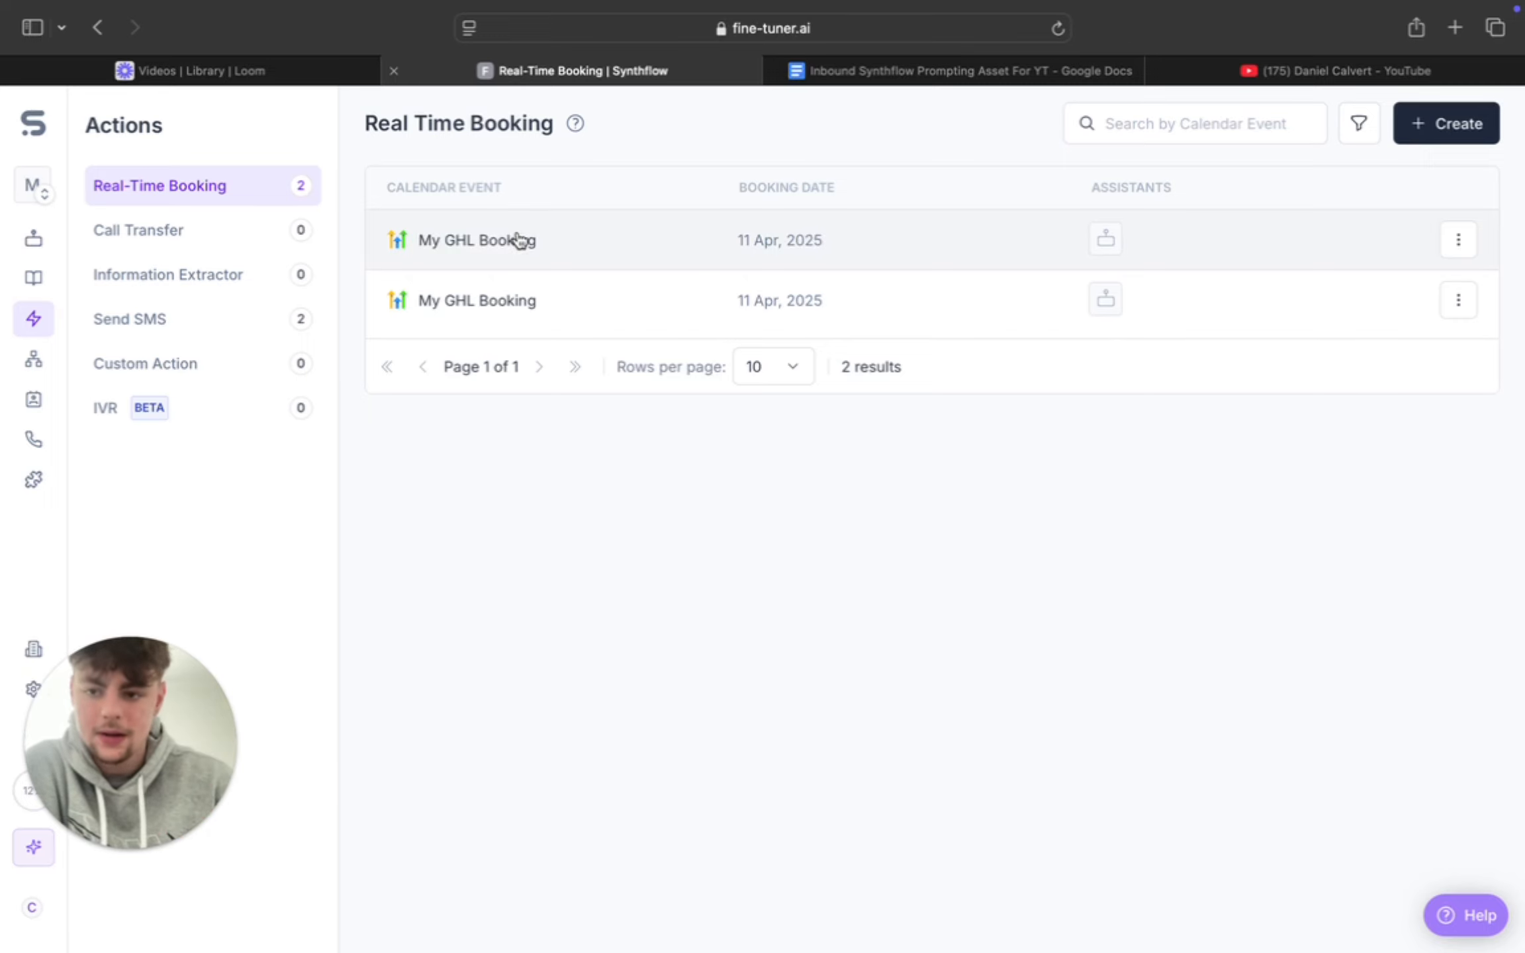
pyautogui.click(250, 242)
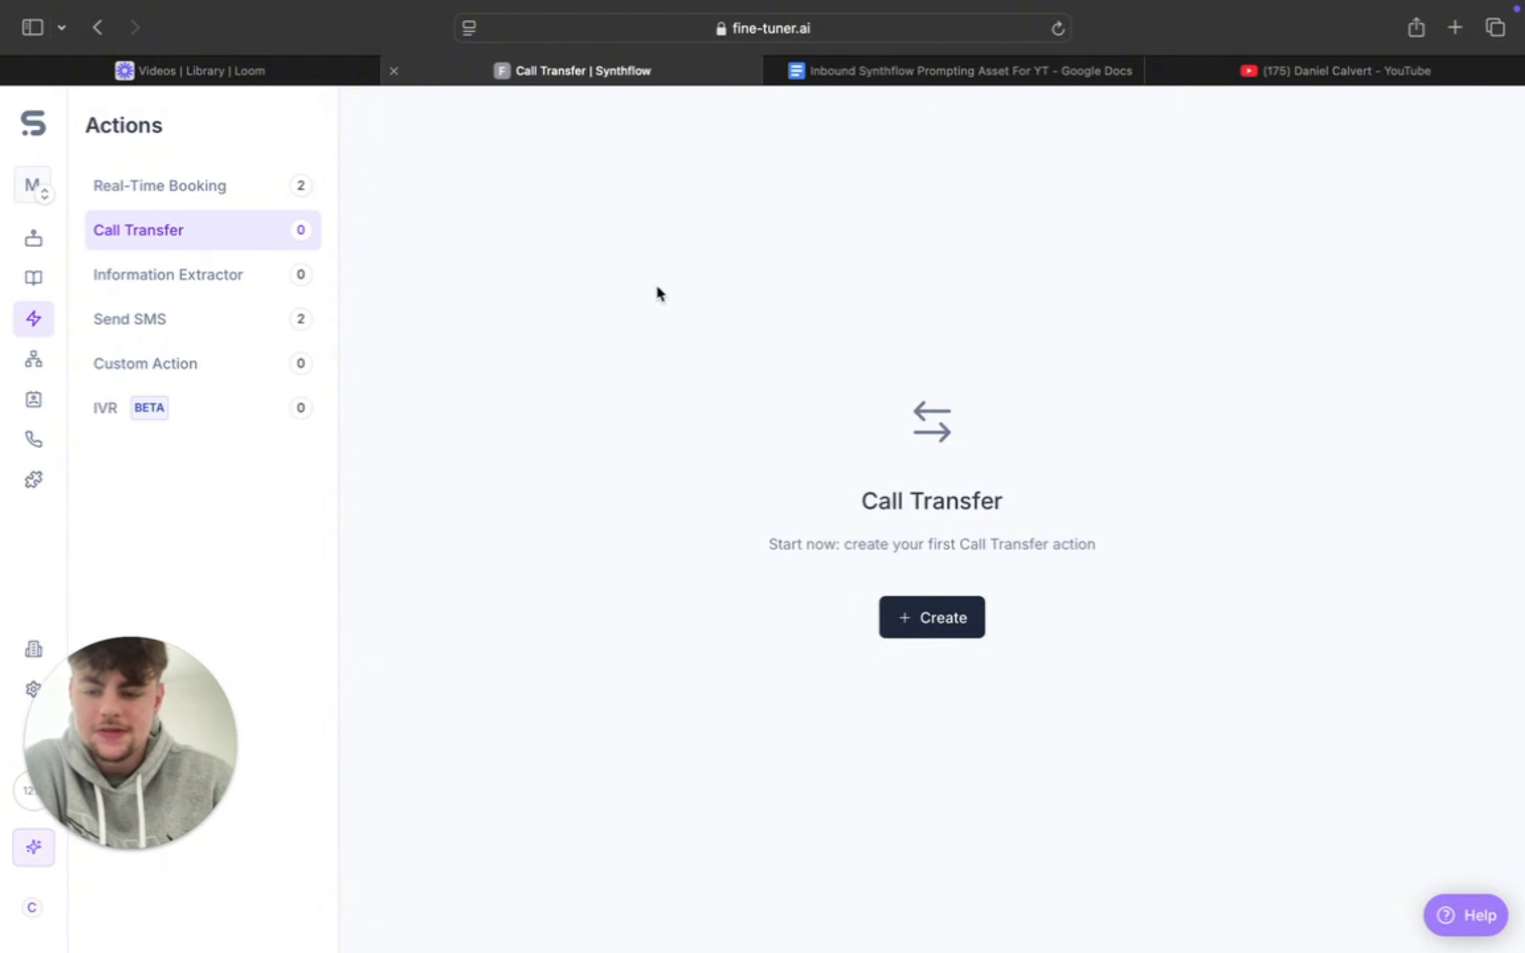
pyautogui.click(233, 278)
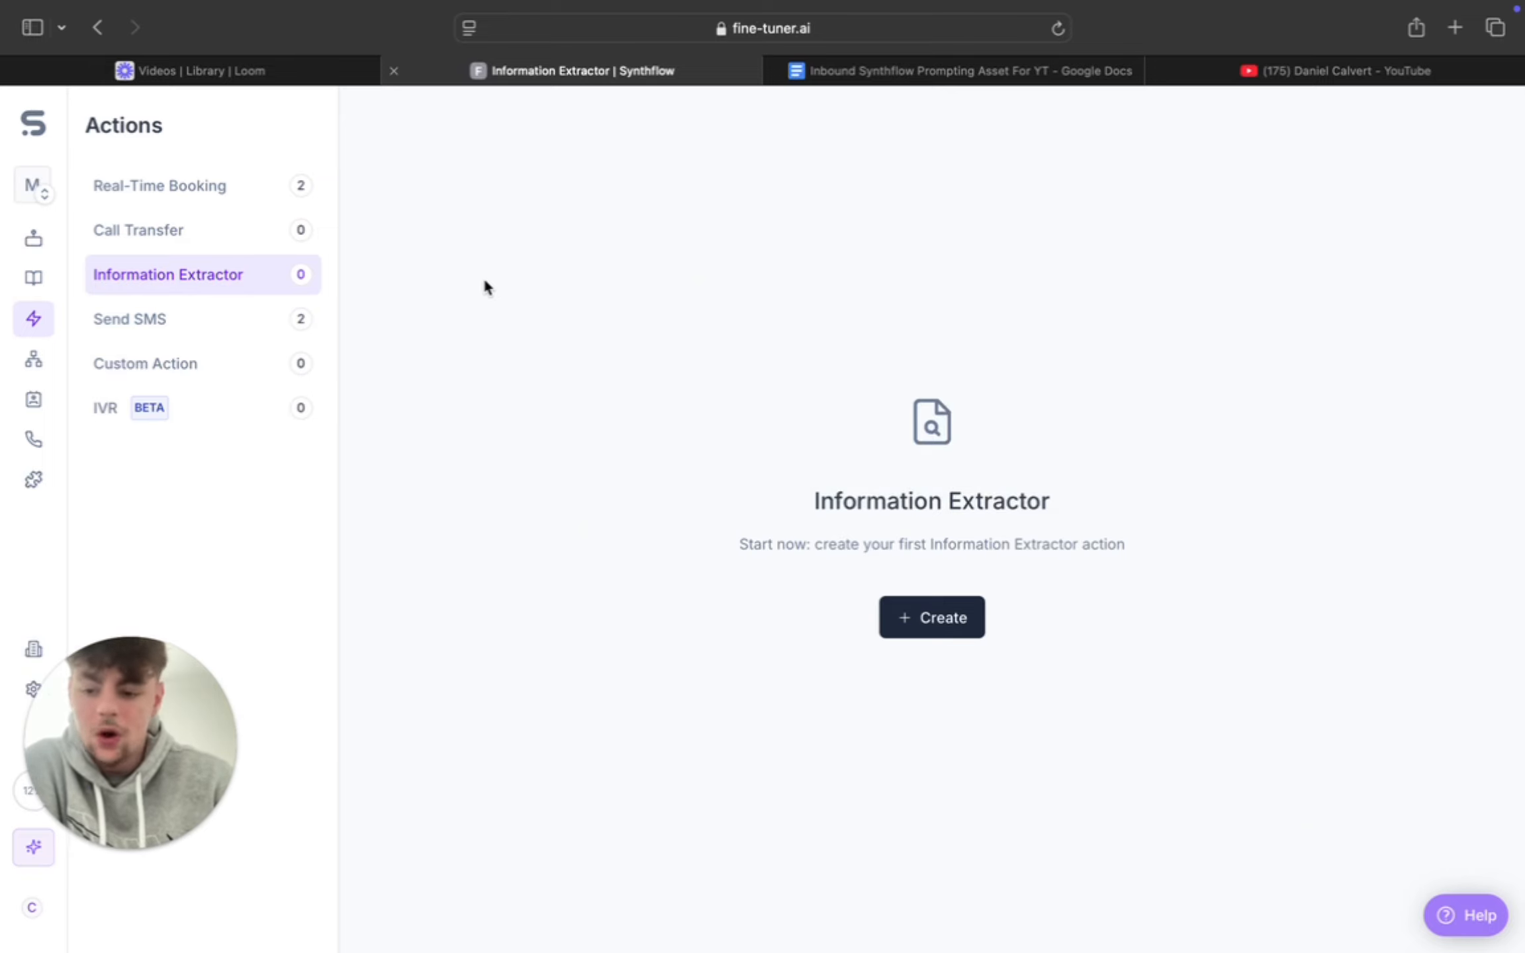
pyautogui.click(235, 332)
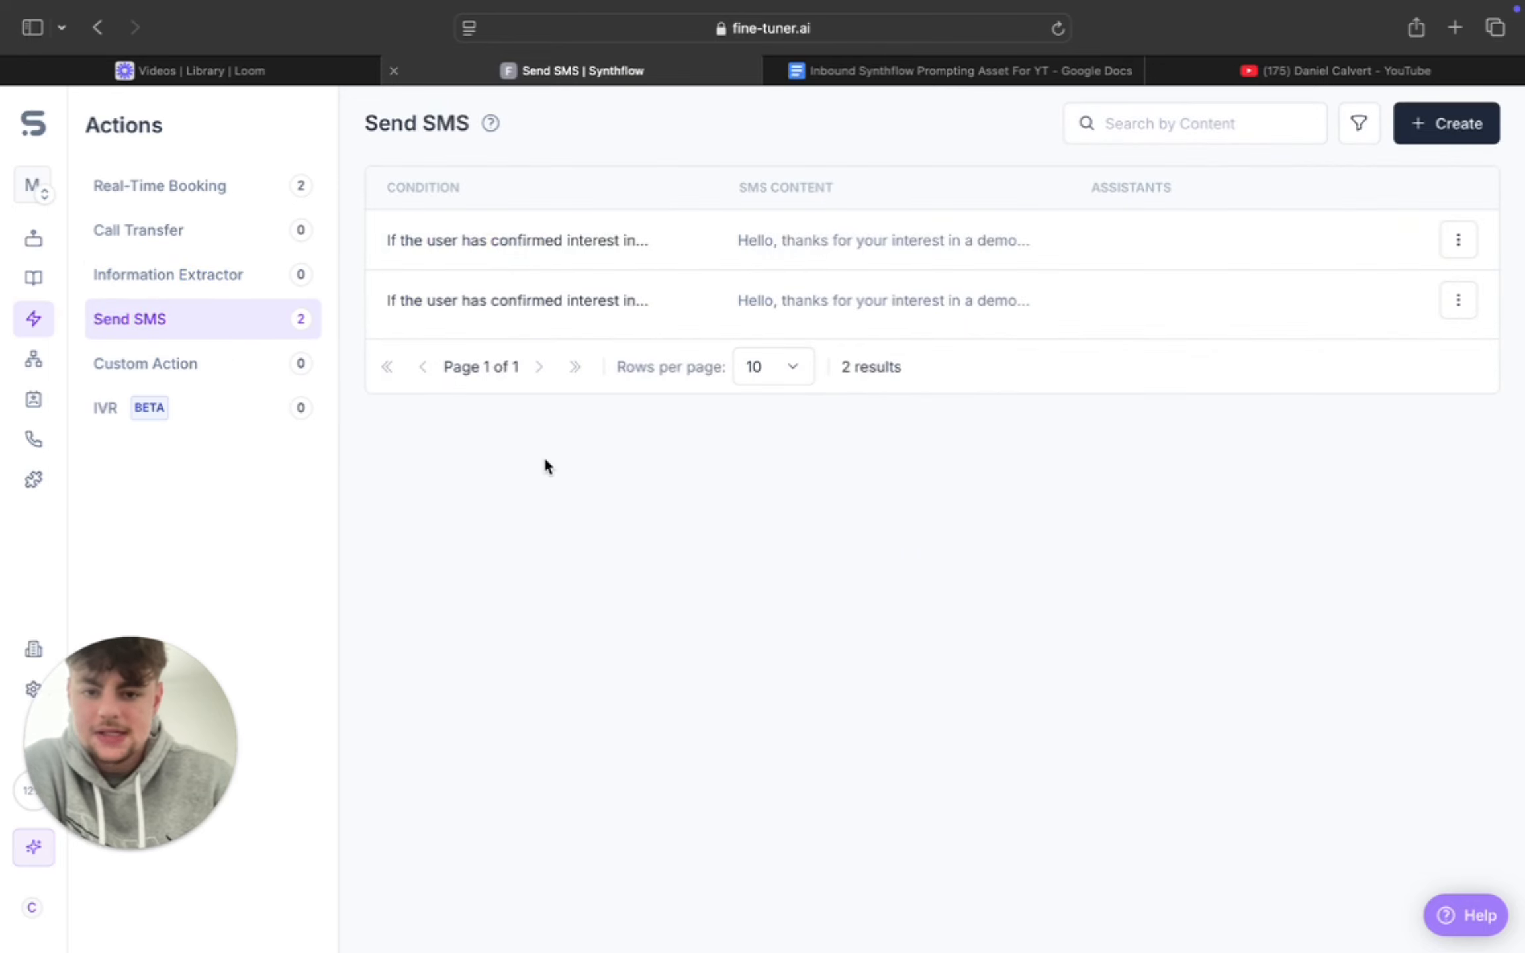
pyautogui.click(248, 195)
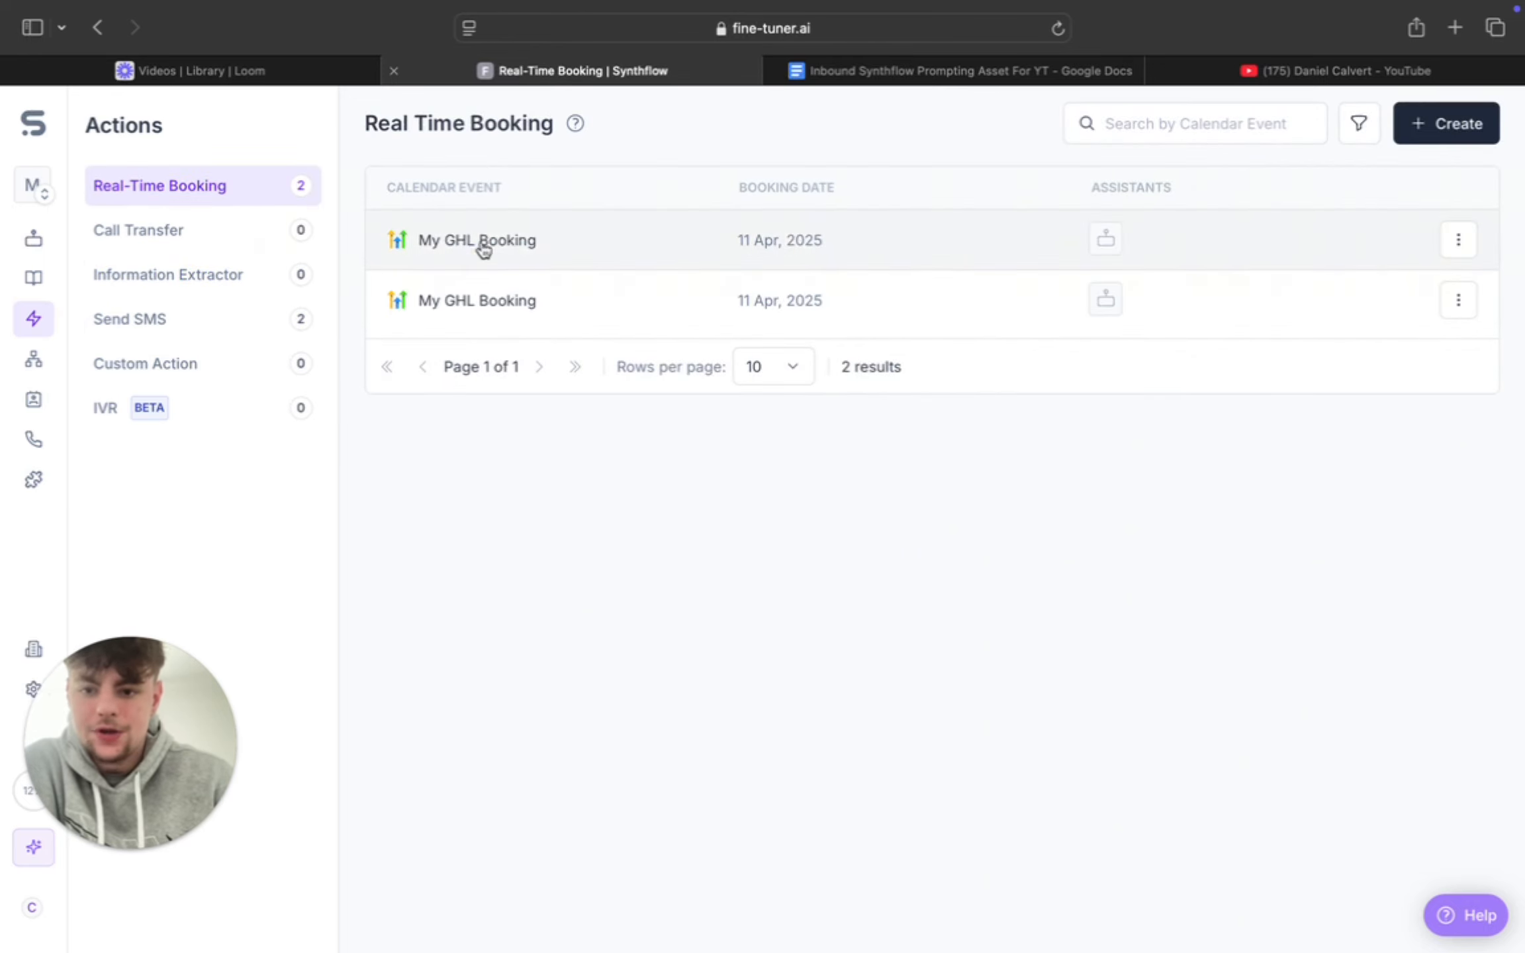
pyautogui.click(213, 320)
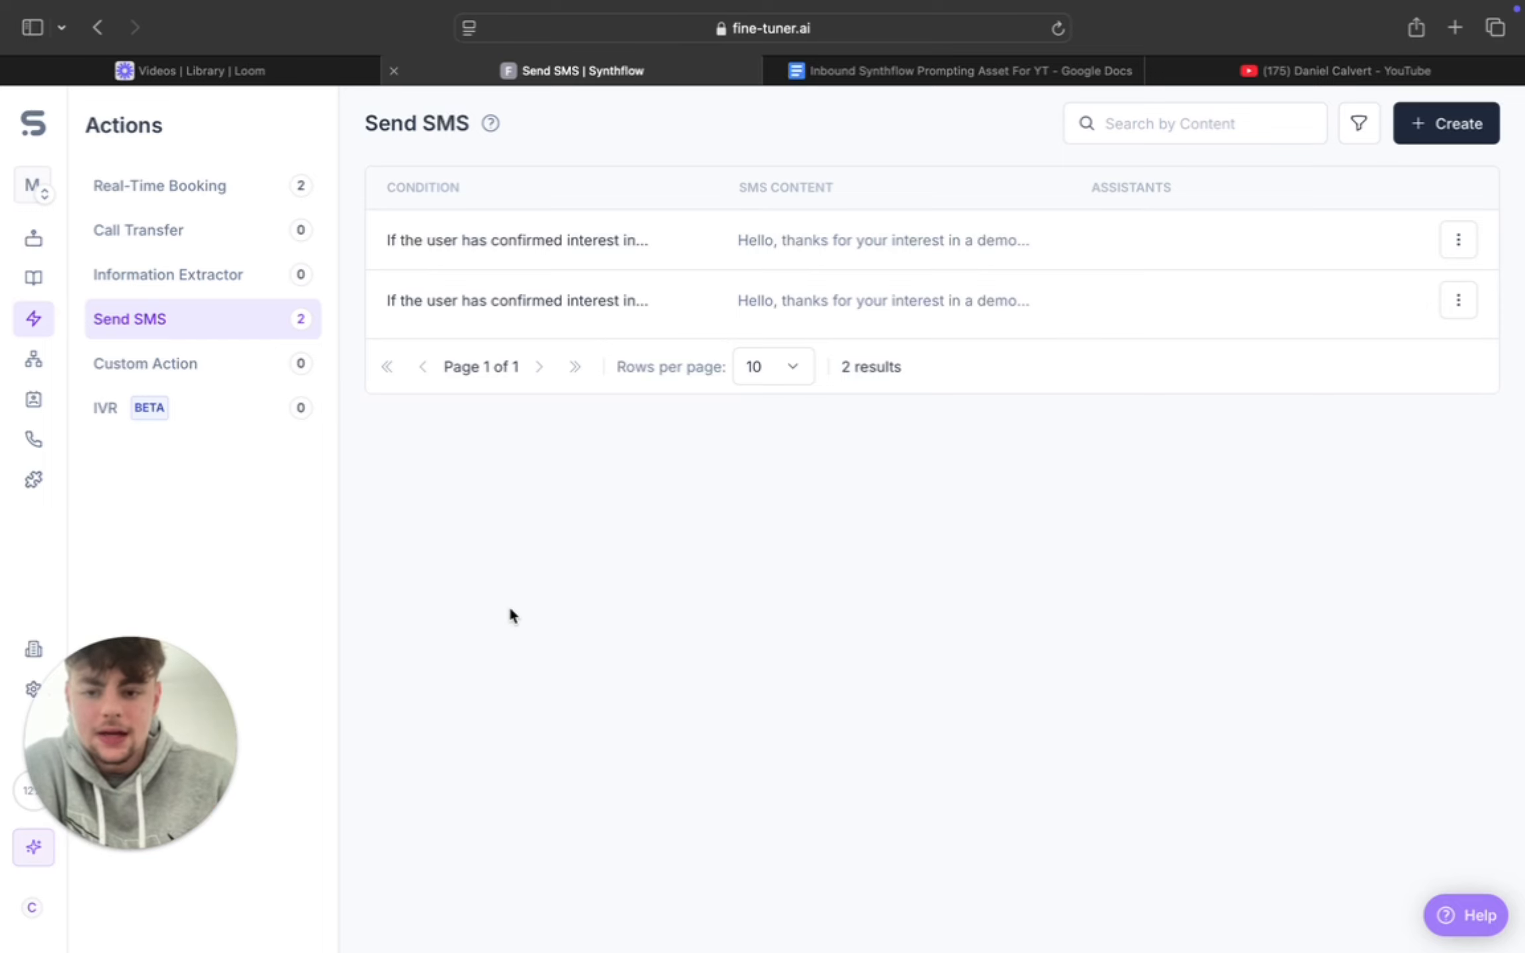
pyautogui.click(153, 366)
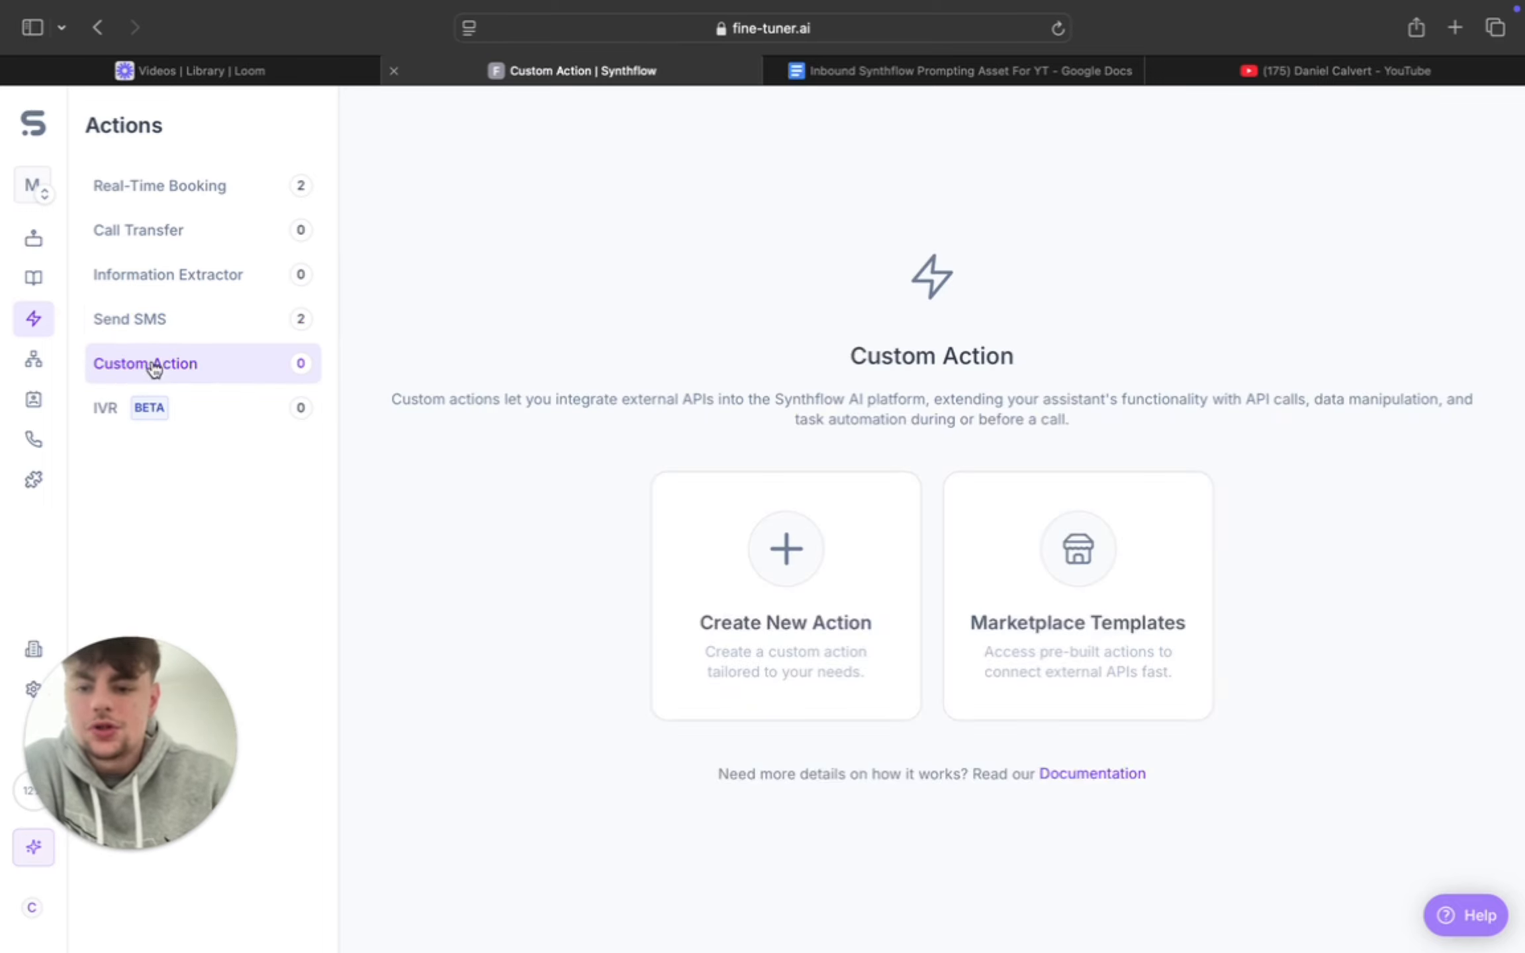
pyautogui.click(31, 363)
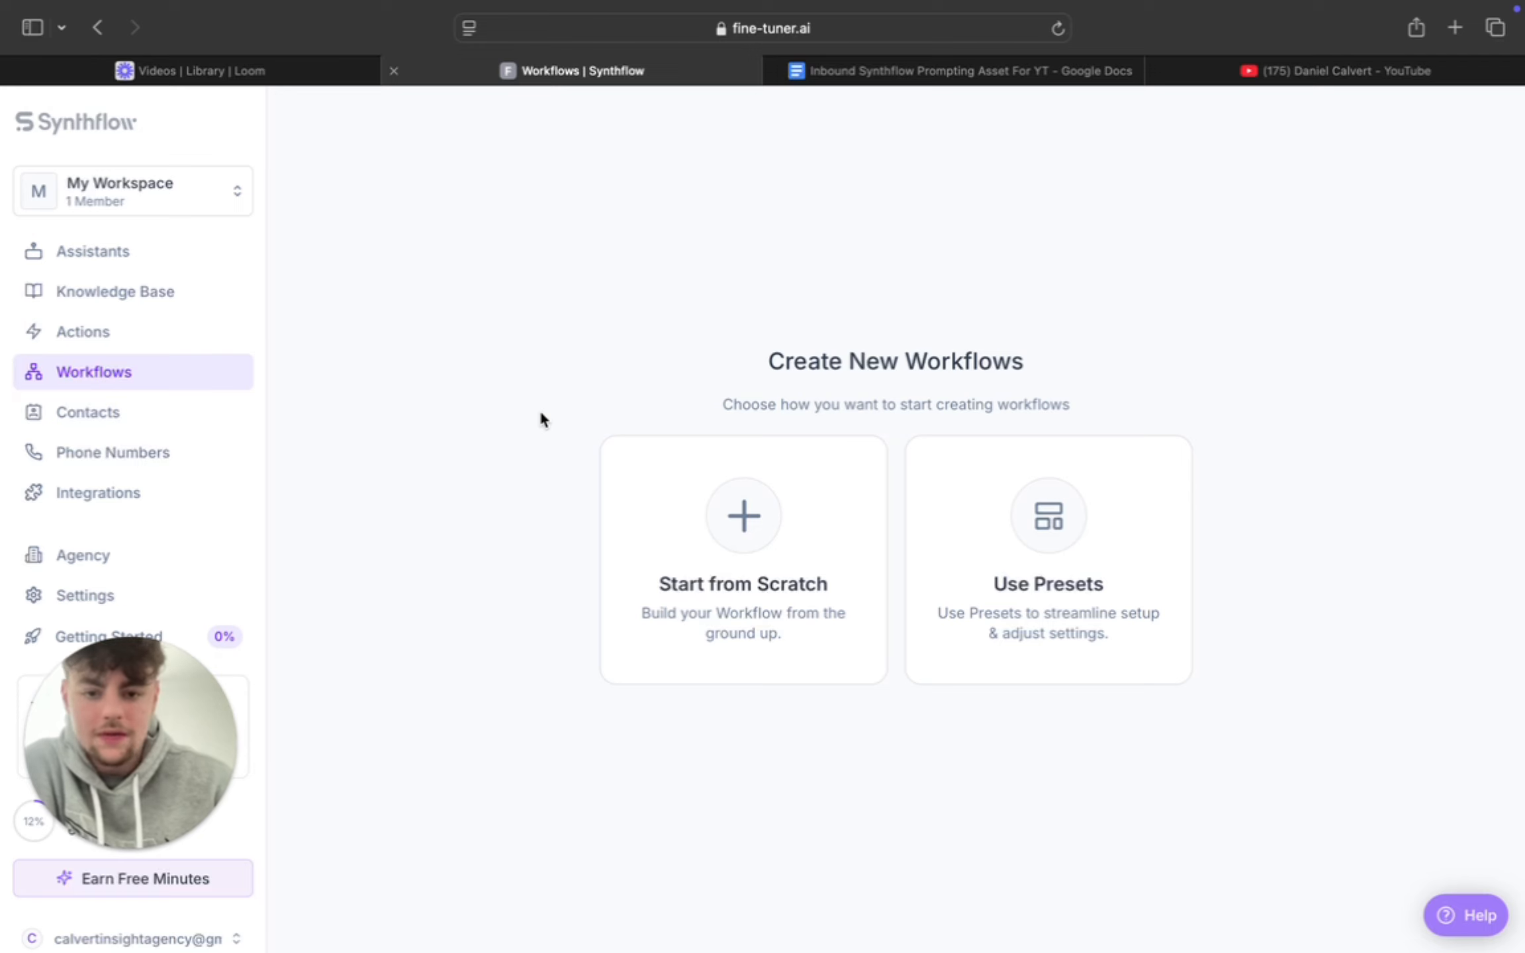
# Step: Review the phone numbers and the regions offered for buying a new number, and close the purchase dialog
pyautogui.click(127, 450)
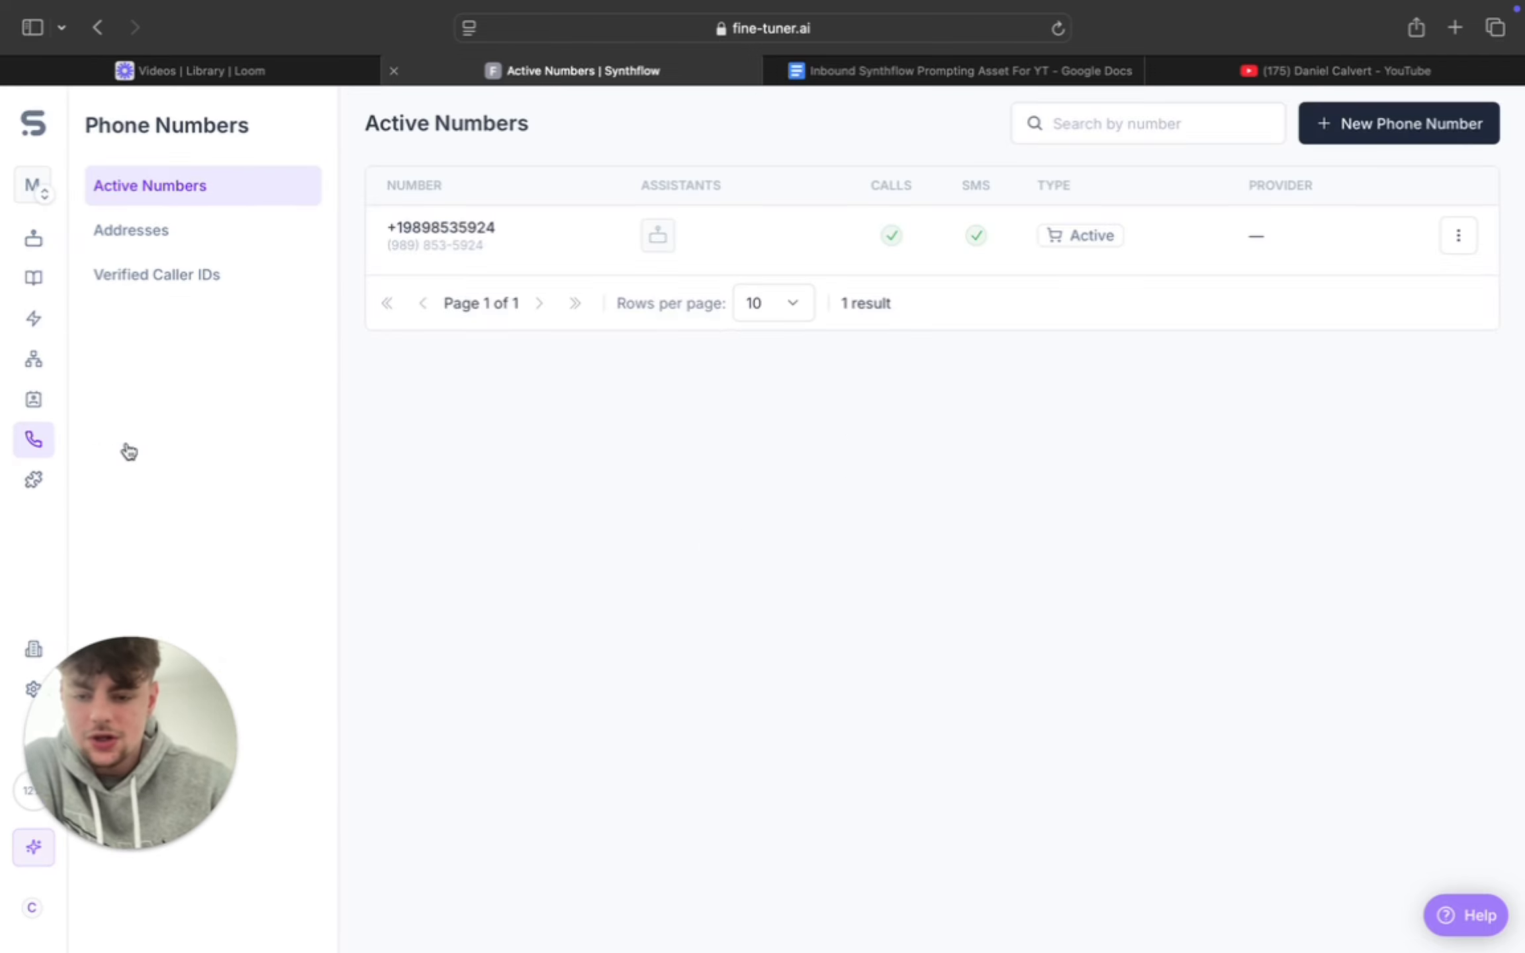
pyautogui.click(1341, 126)
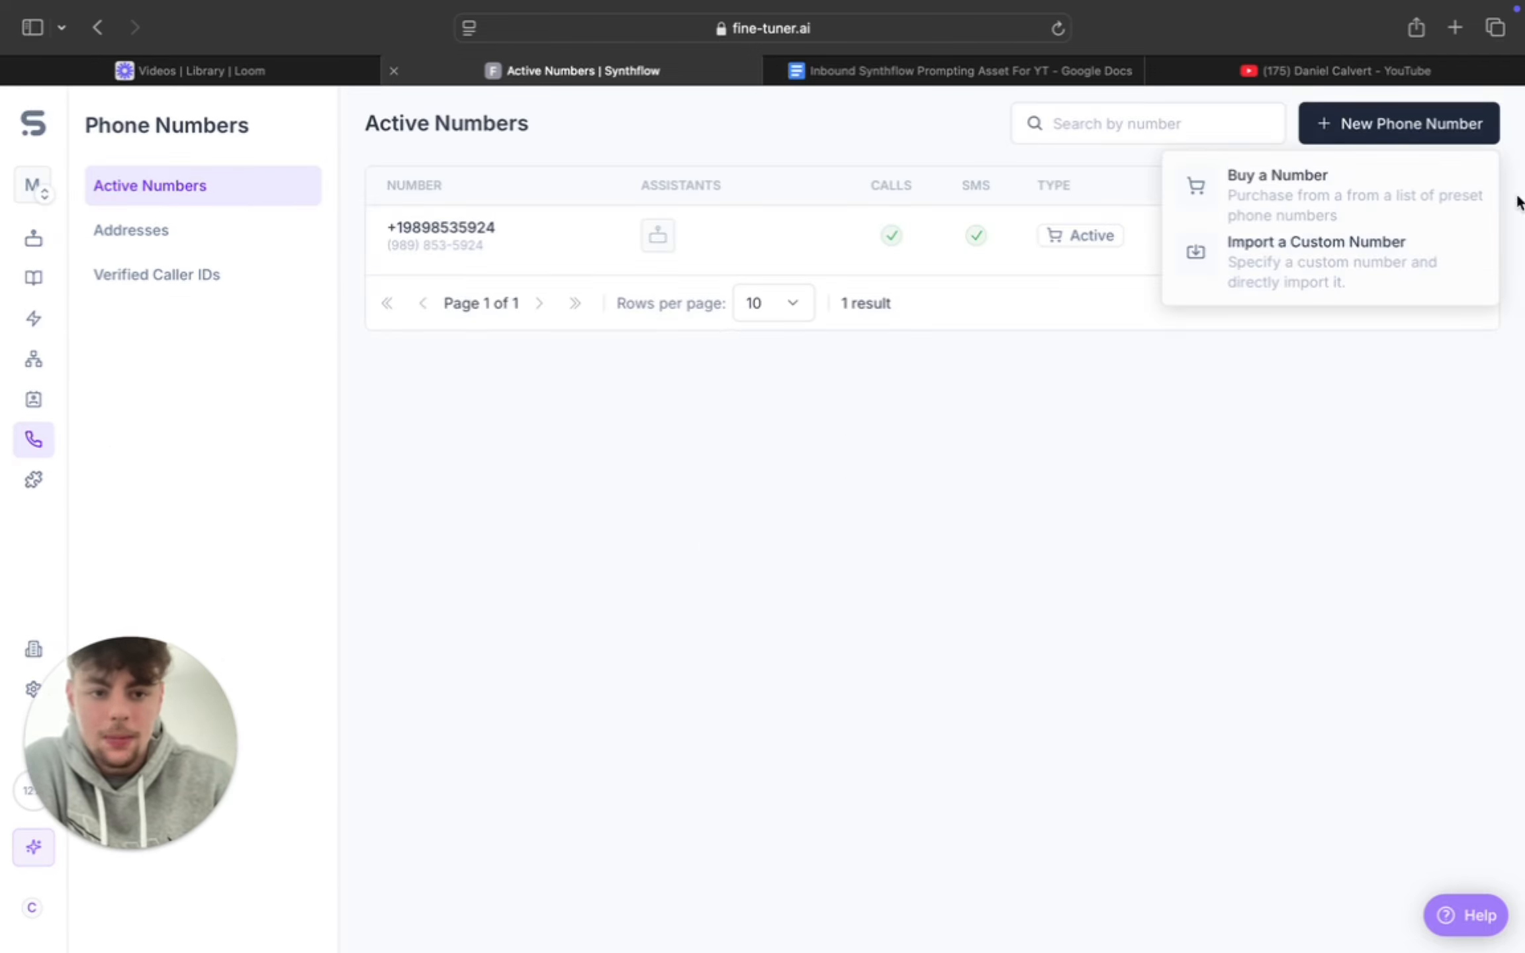
pyautogui.click(1273, 197)
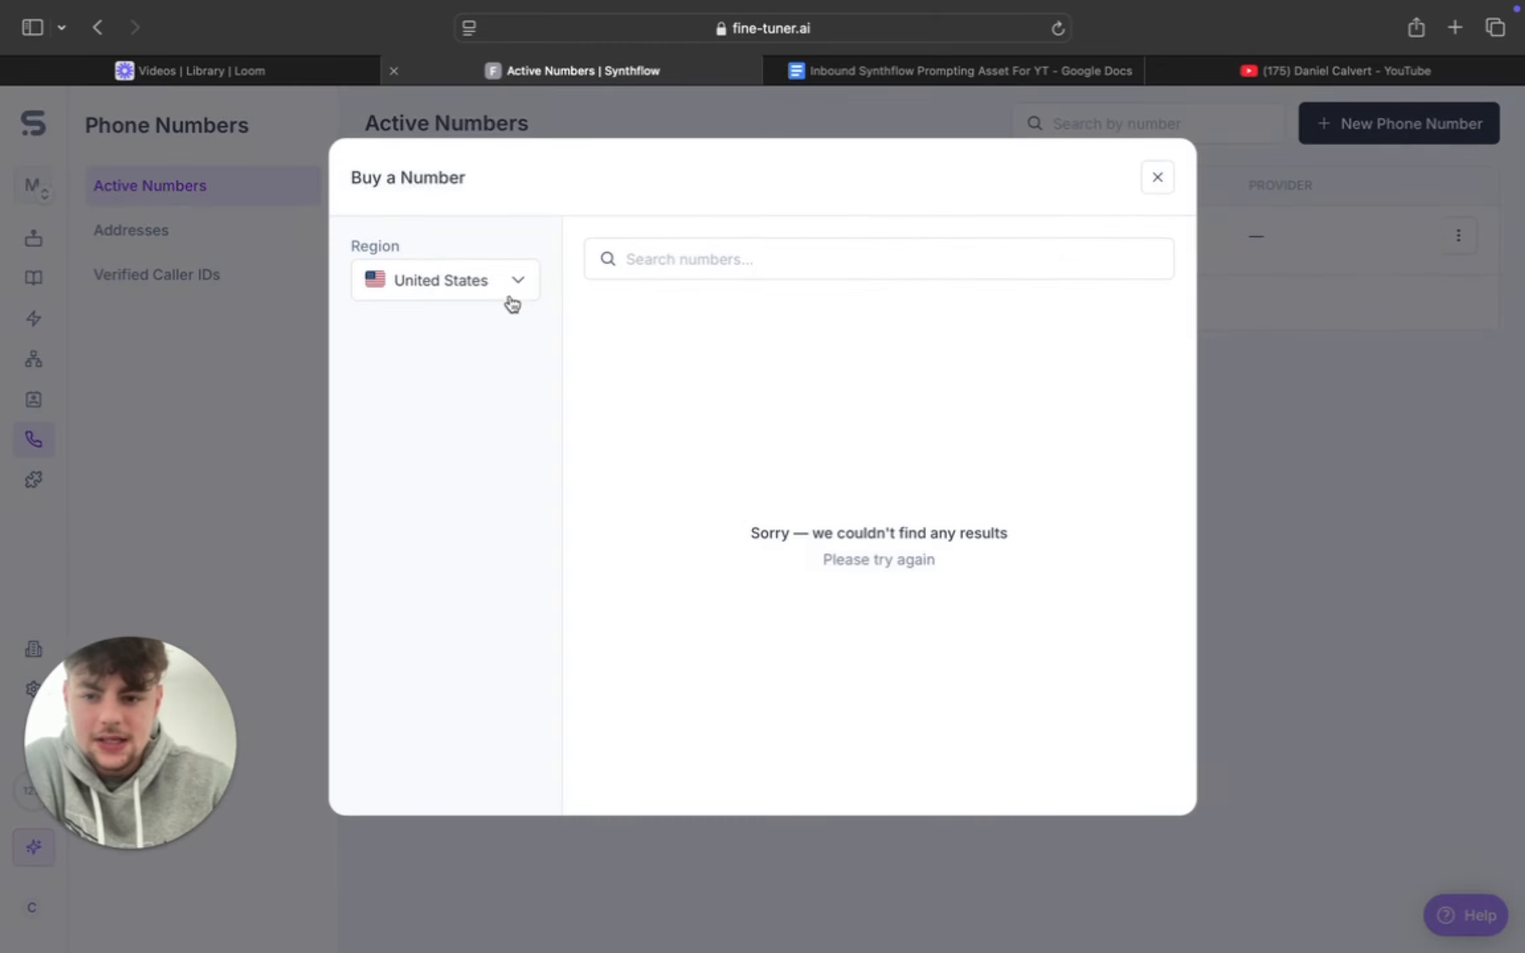
pyautogui.click(513, 298)
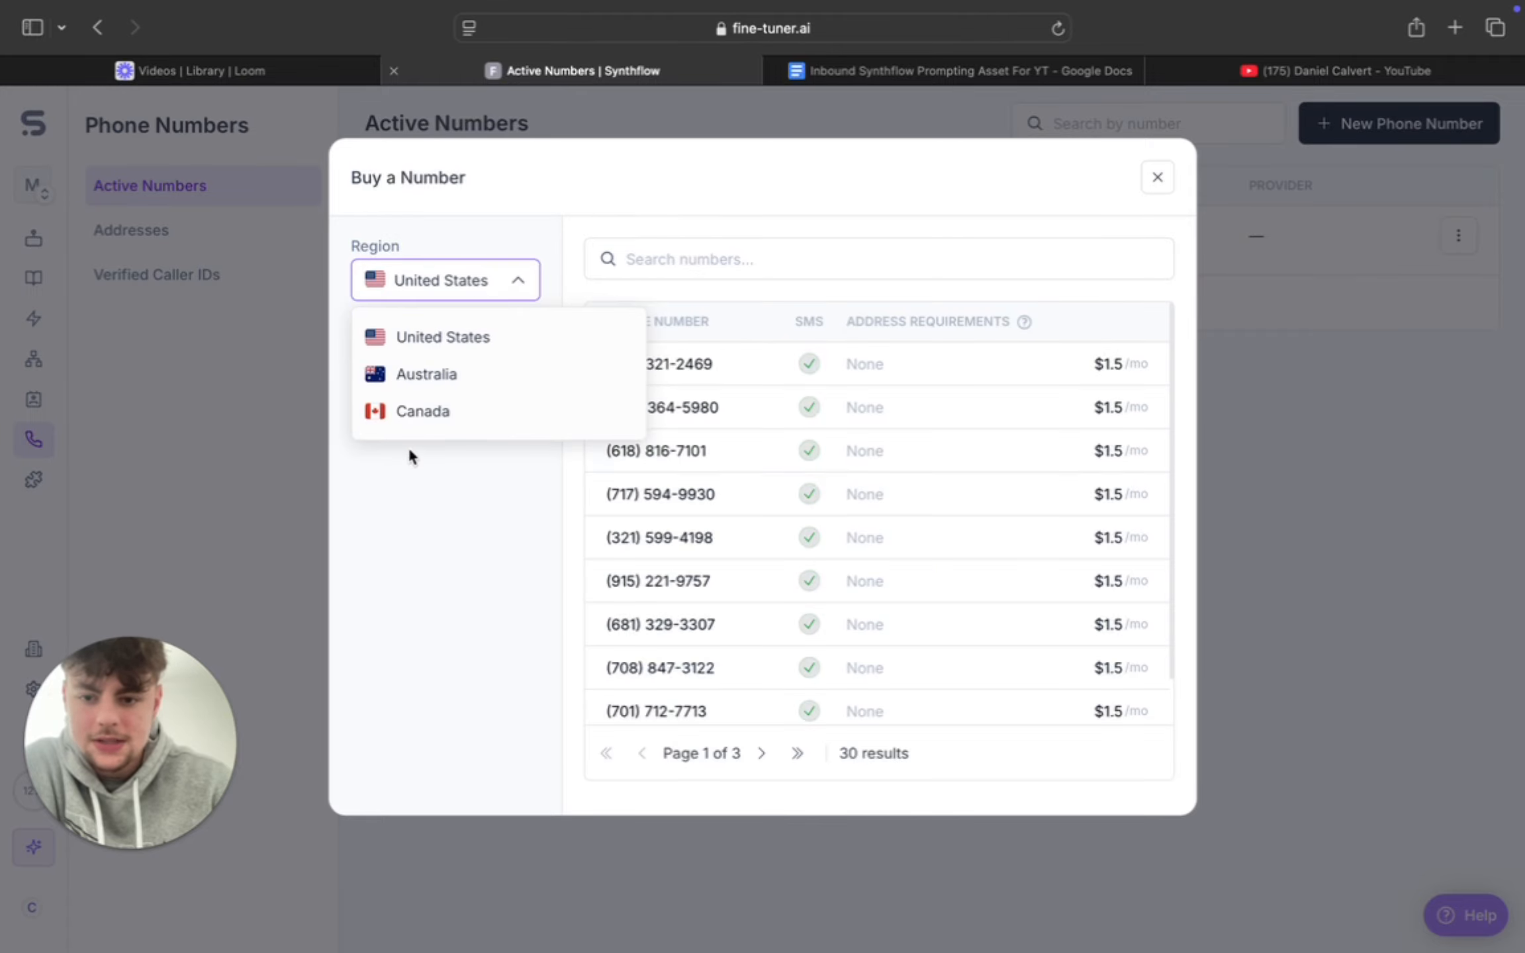
pyautogui.click(1128, 171)
pyautogui.click(1157, 177)
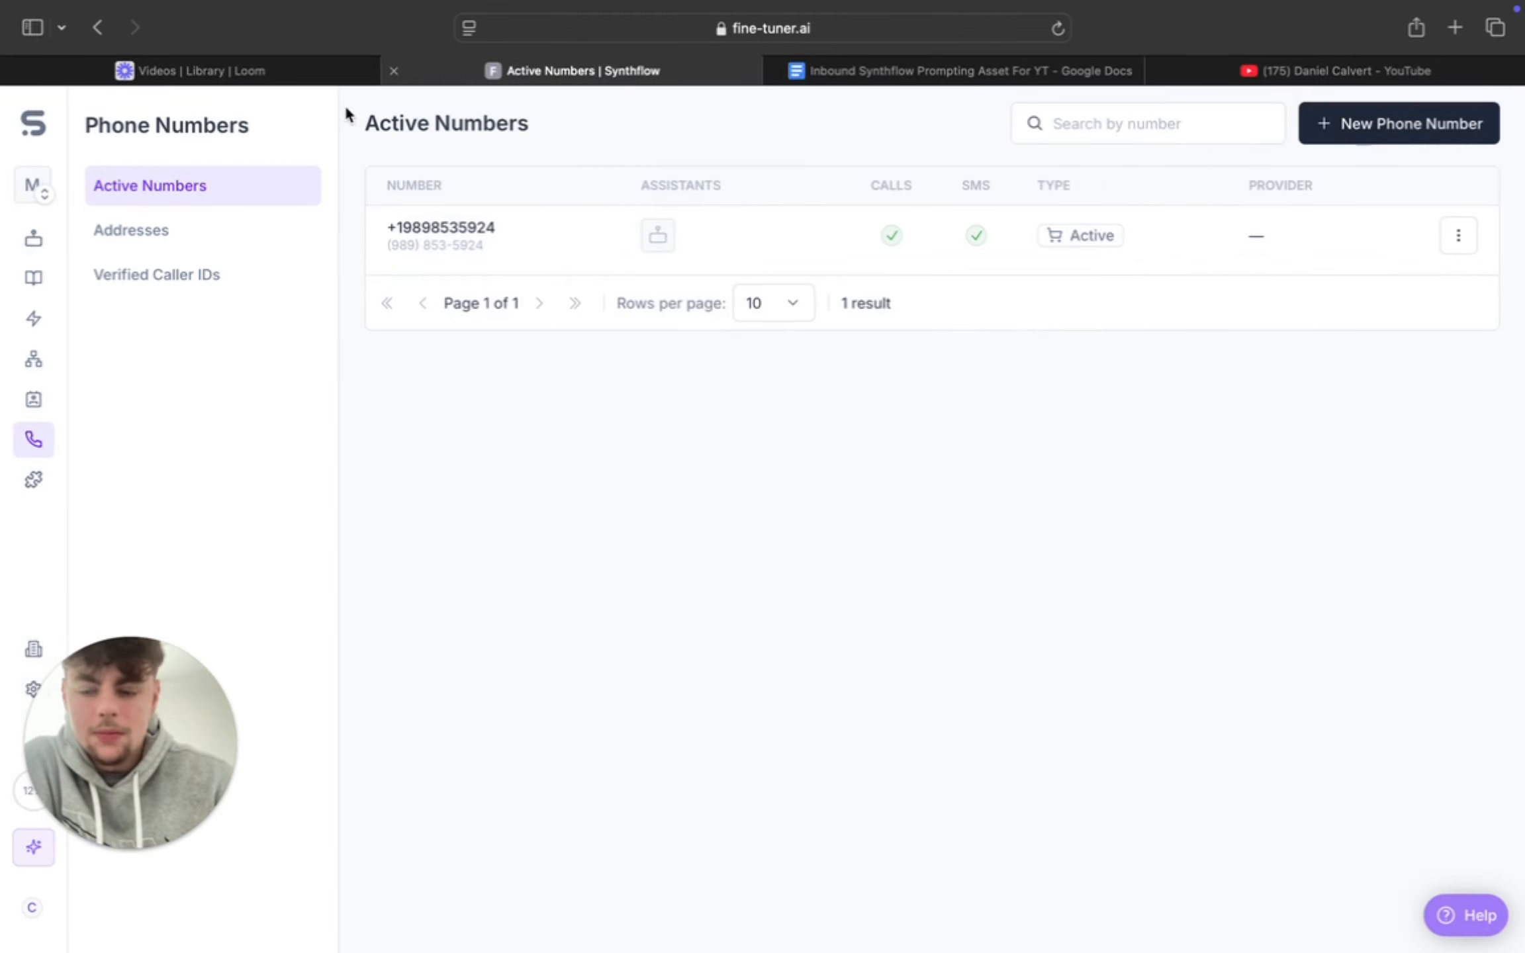
# Step: Create a new assistant from scratch with the Inbound type
pyautogui.click(38, 243)
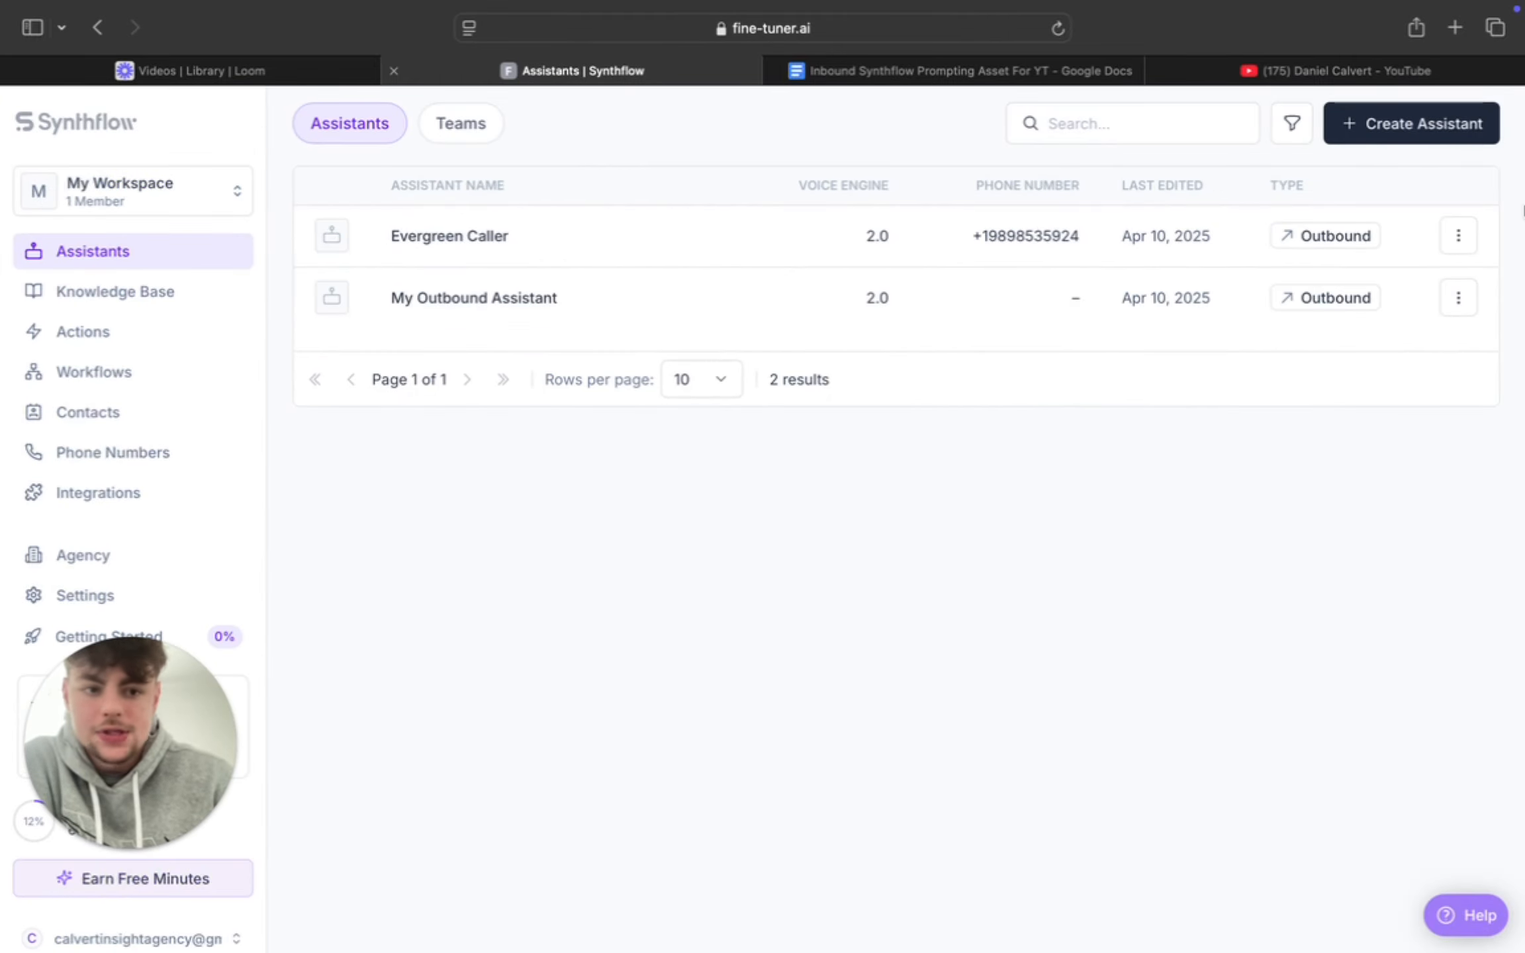
pyautogui.click(1388, 139)
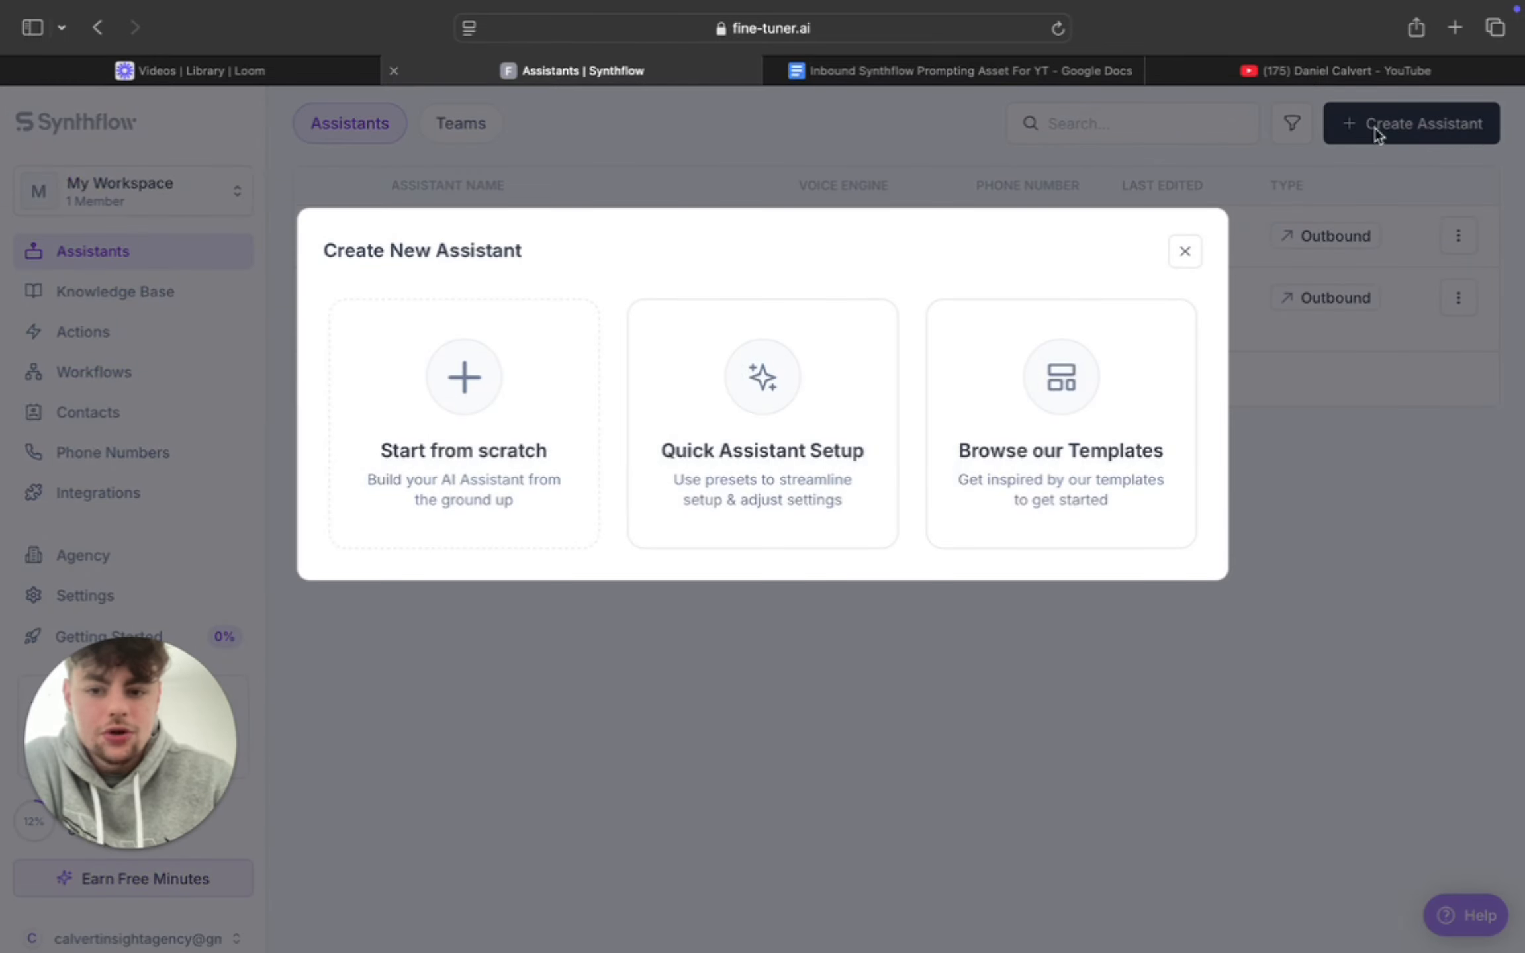
pyautogui.click(428, 383)
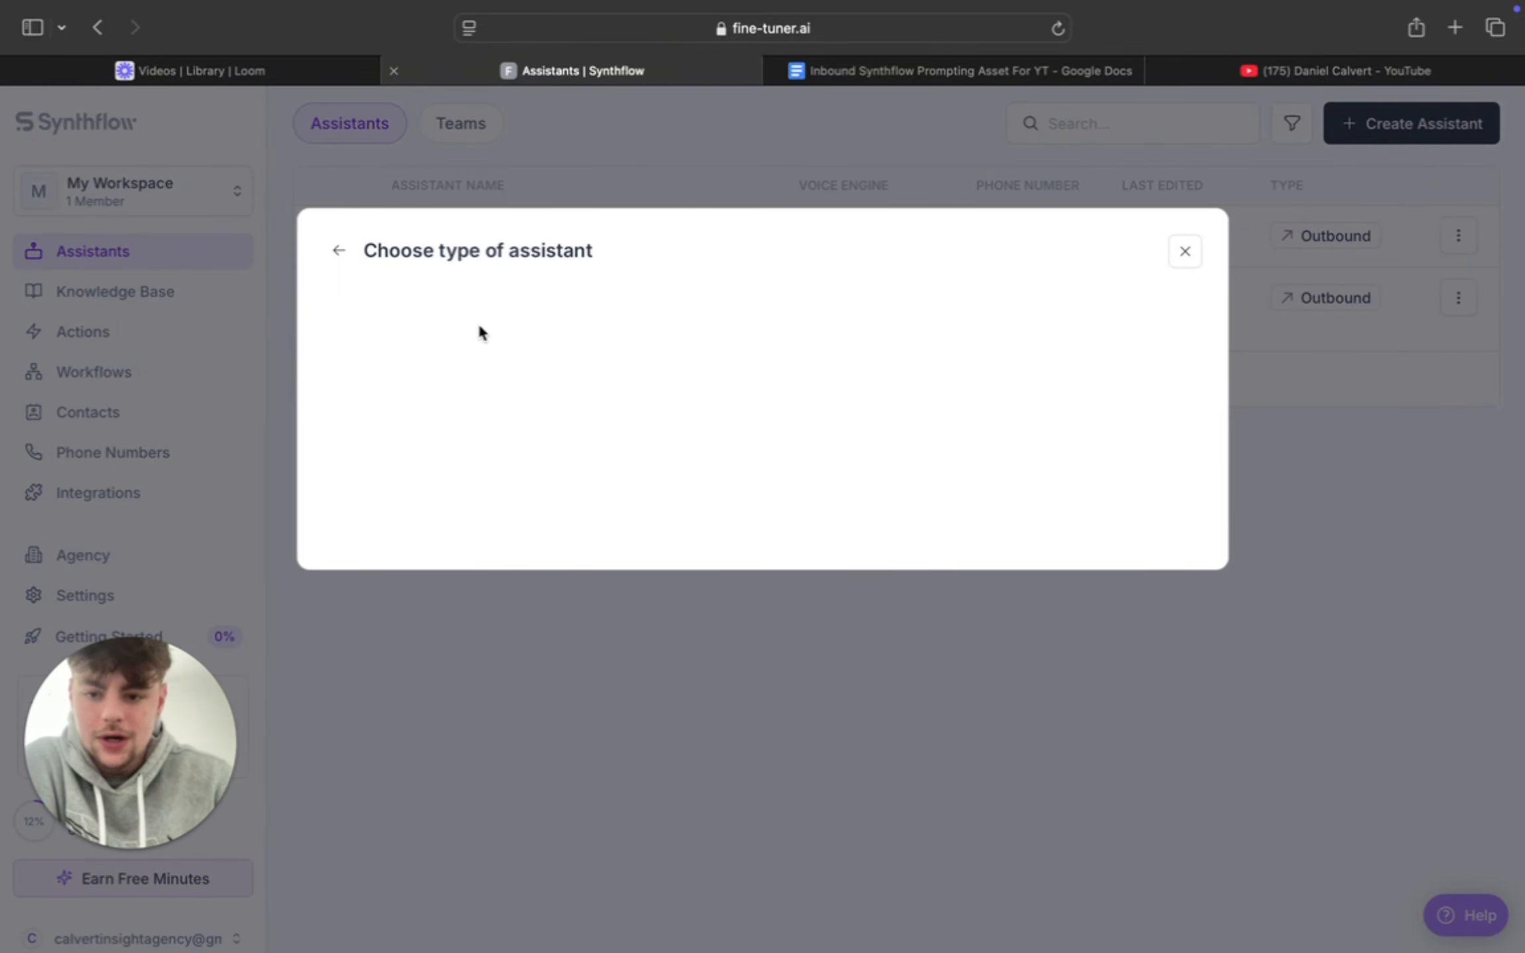
pyautogui.click(872, 368)
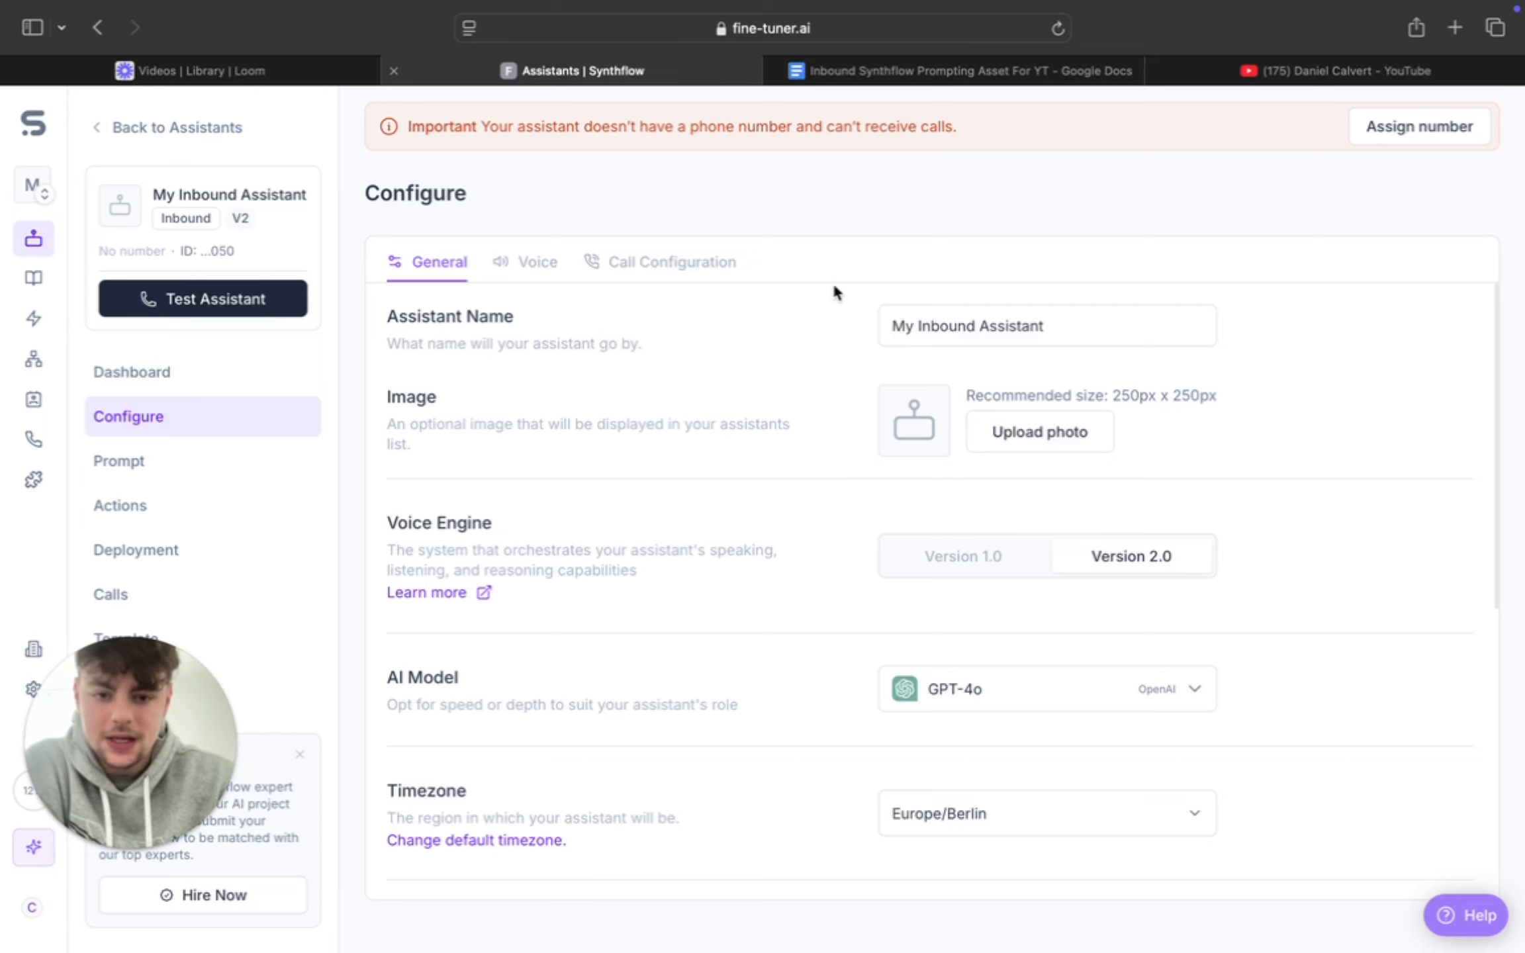
# Step: Rename the new inbound assistant as YT Inbound Example
pyautogui.scroll(-1, 673, 338)
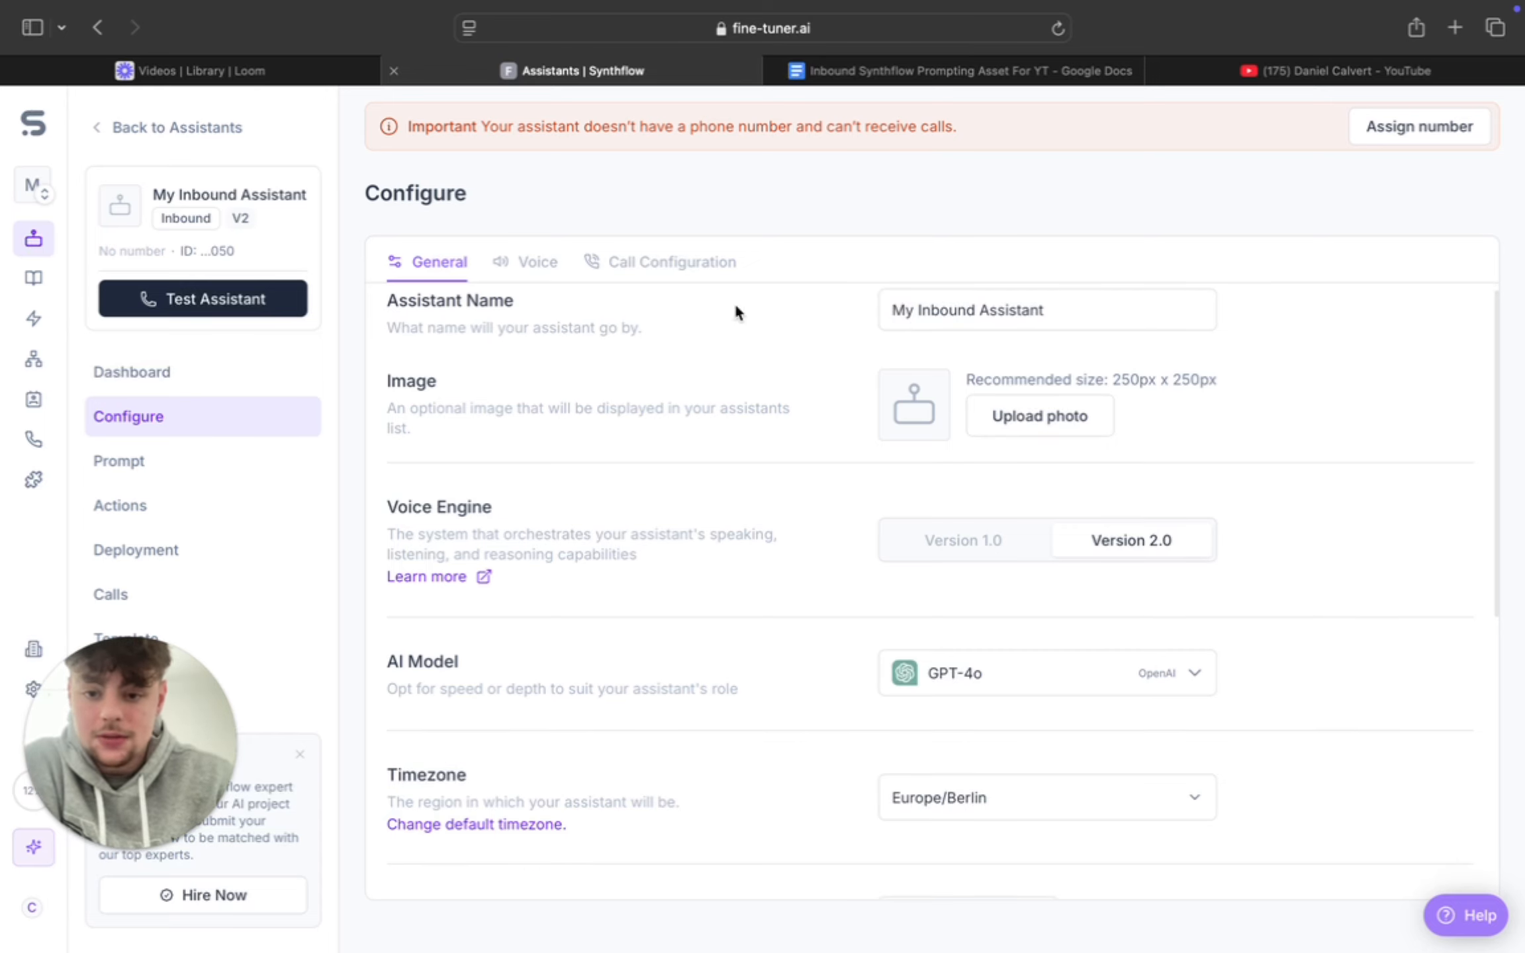
pyautogui.scroll(2, 847, 347)
pyautogui.tripleClick(971, 326)
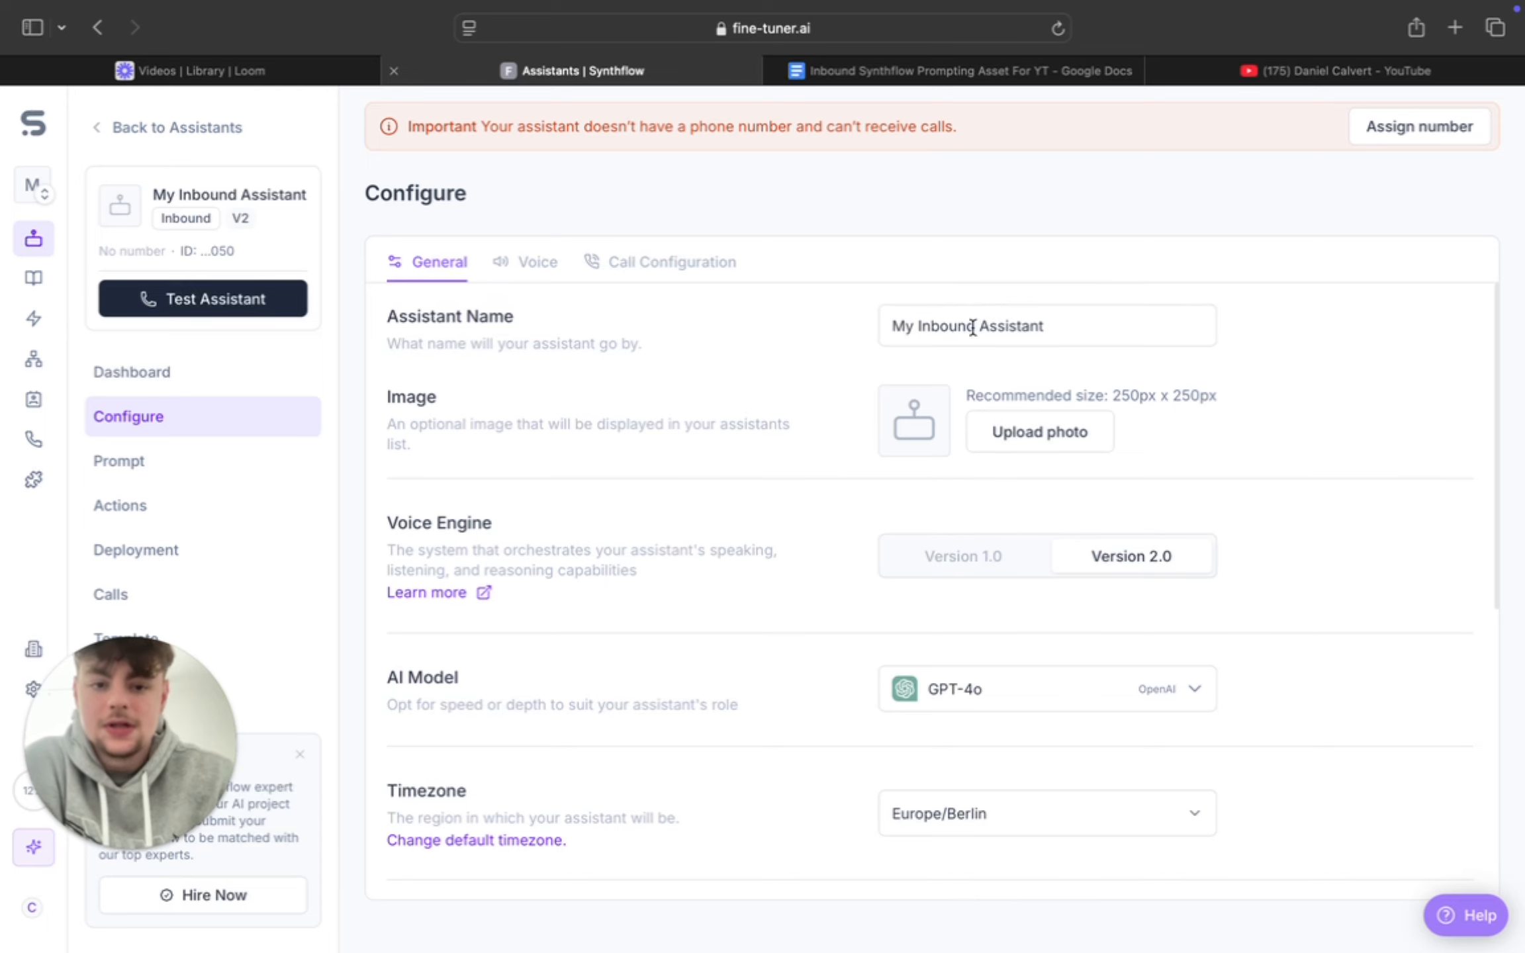
pyautogui.write('YT')
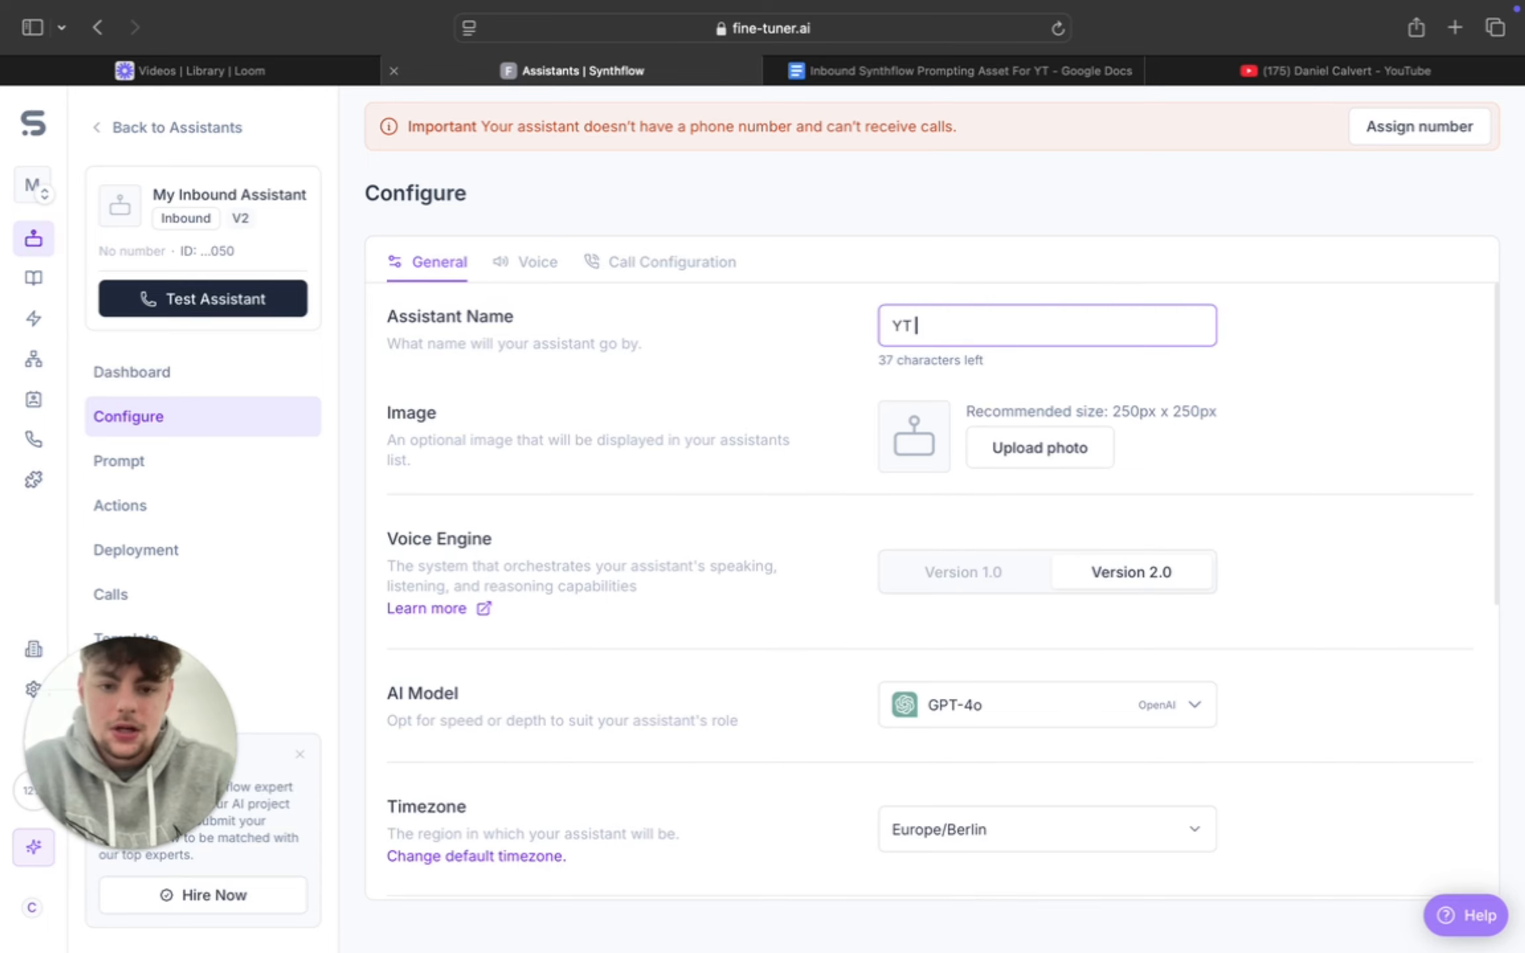
pyautogui.write(' Inbound ')
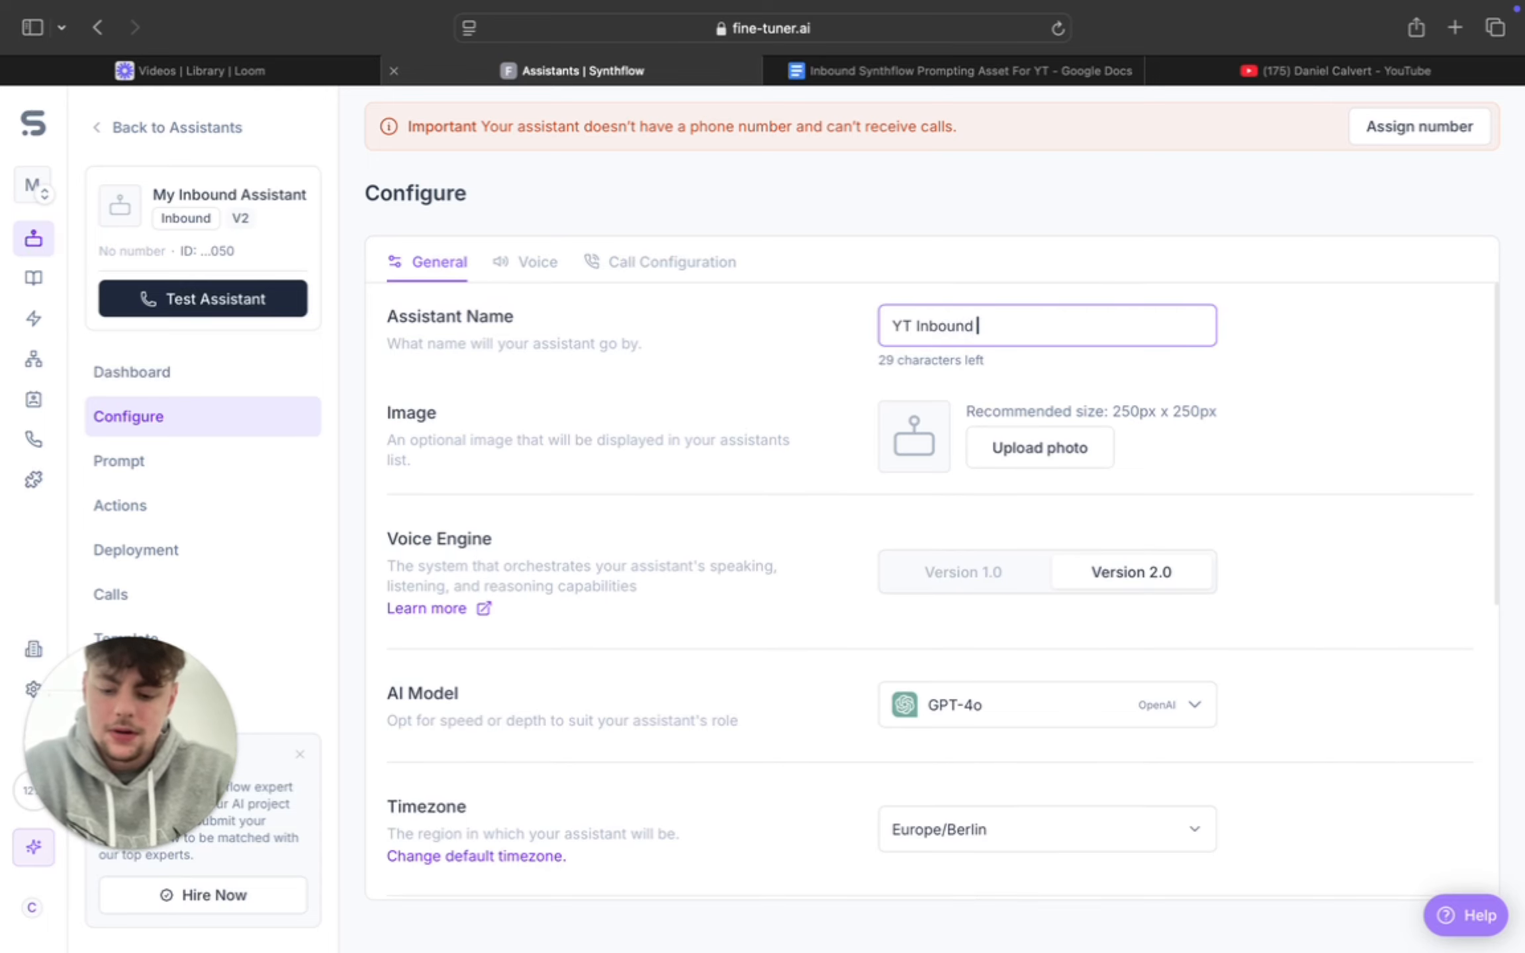
pyautogui.write('Example')
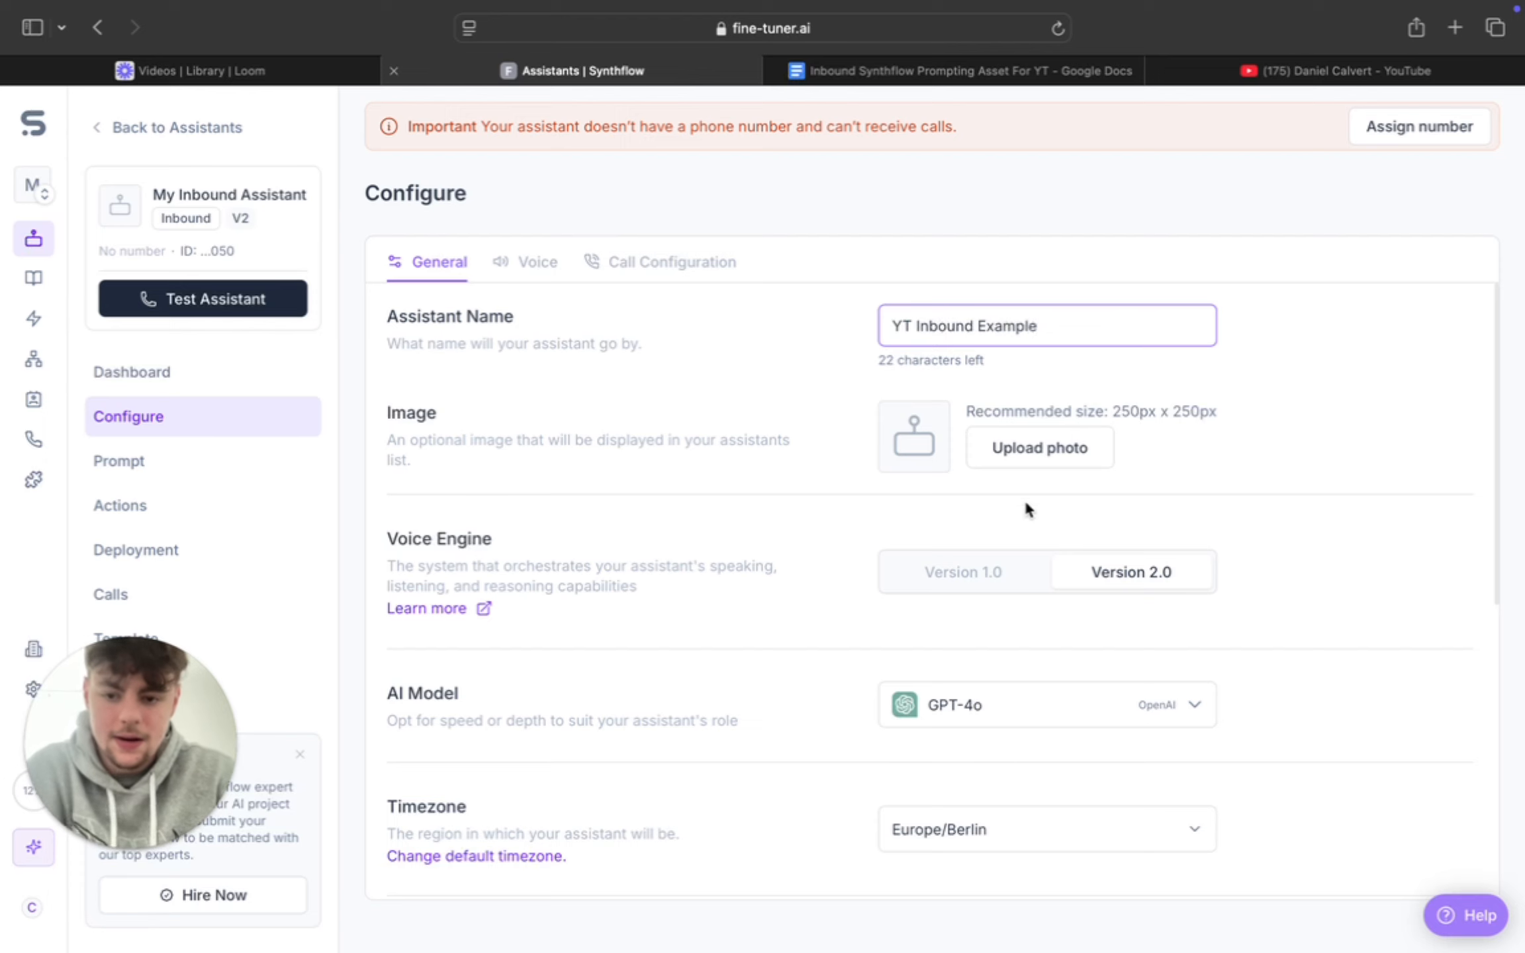
# Step: Examine the Voice Engine versions and the available AI models in the assistant's general configuration
pyautogui.scroll(-1, 912, 503)
pyautogui.scroll(-2, 946, 499)
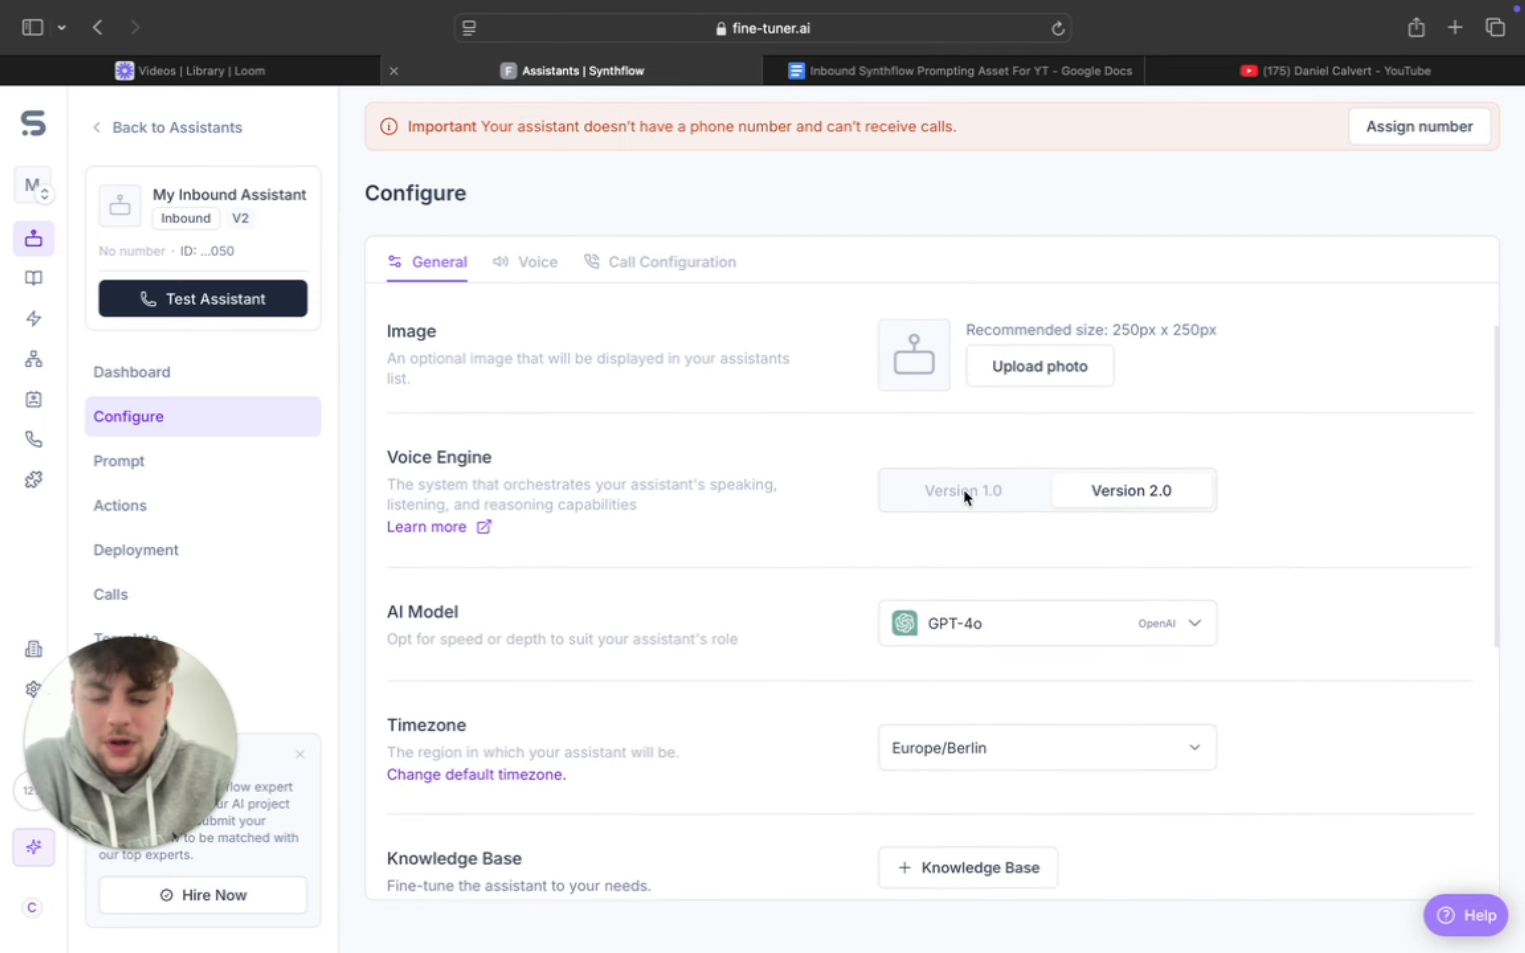
pyautogui.scroll(-1, 769, 539)
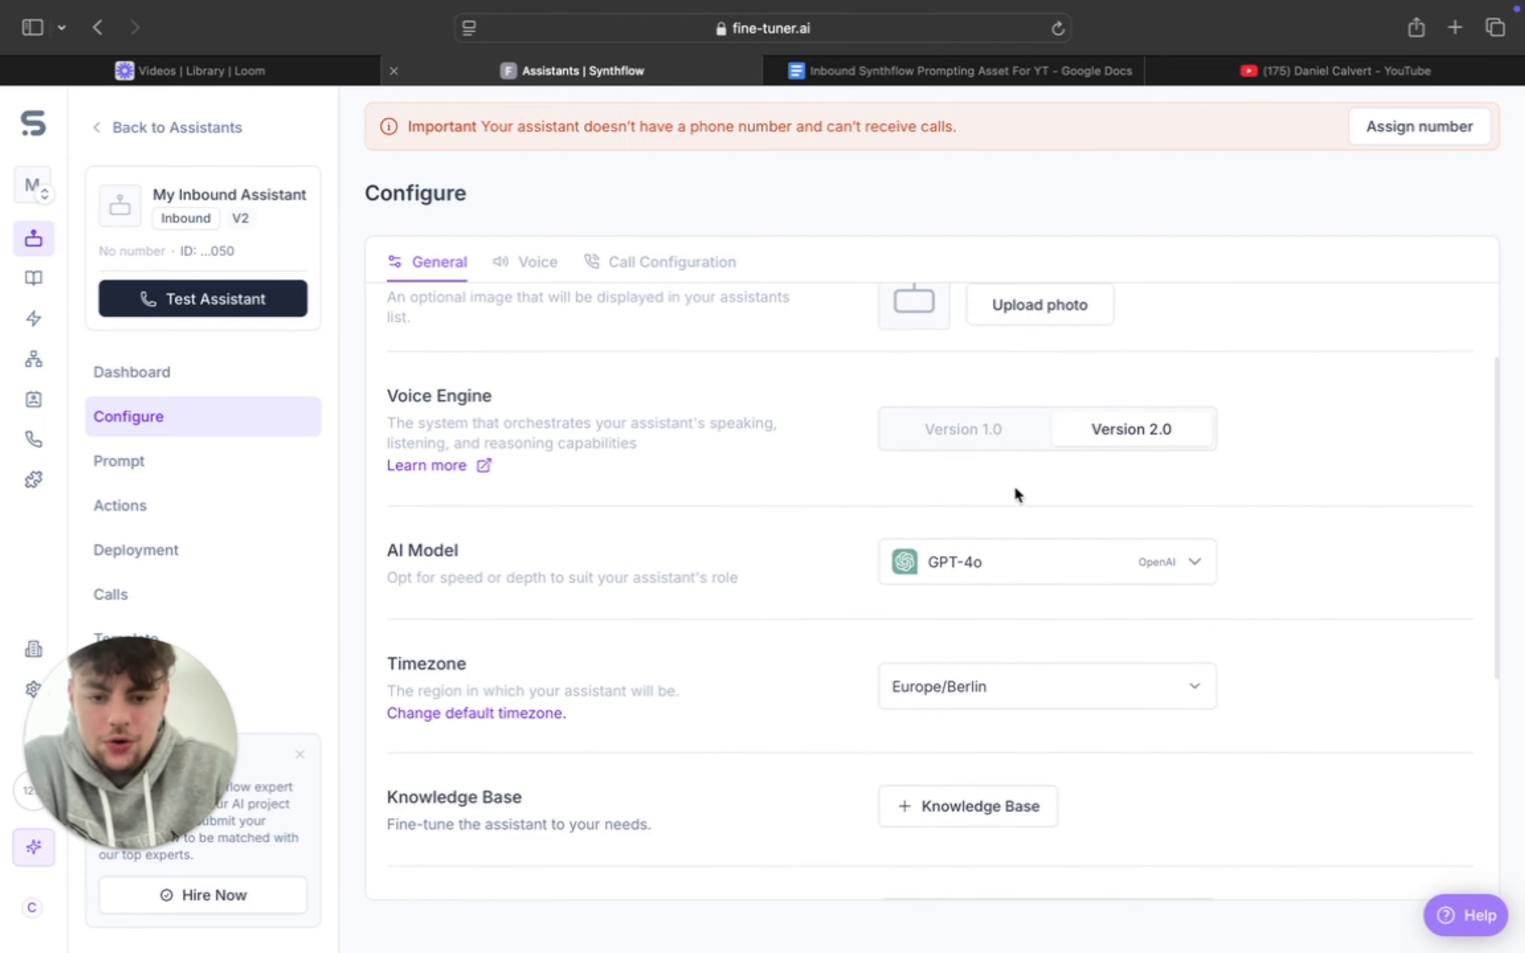
pyautogui.scroll(-1, 1009, 556)
pyautogui.click(1050, 556)
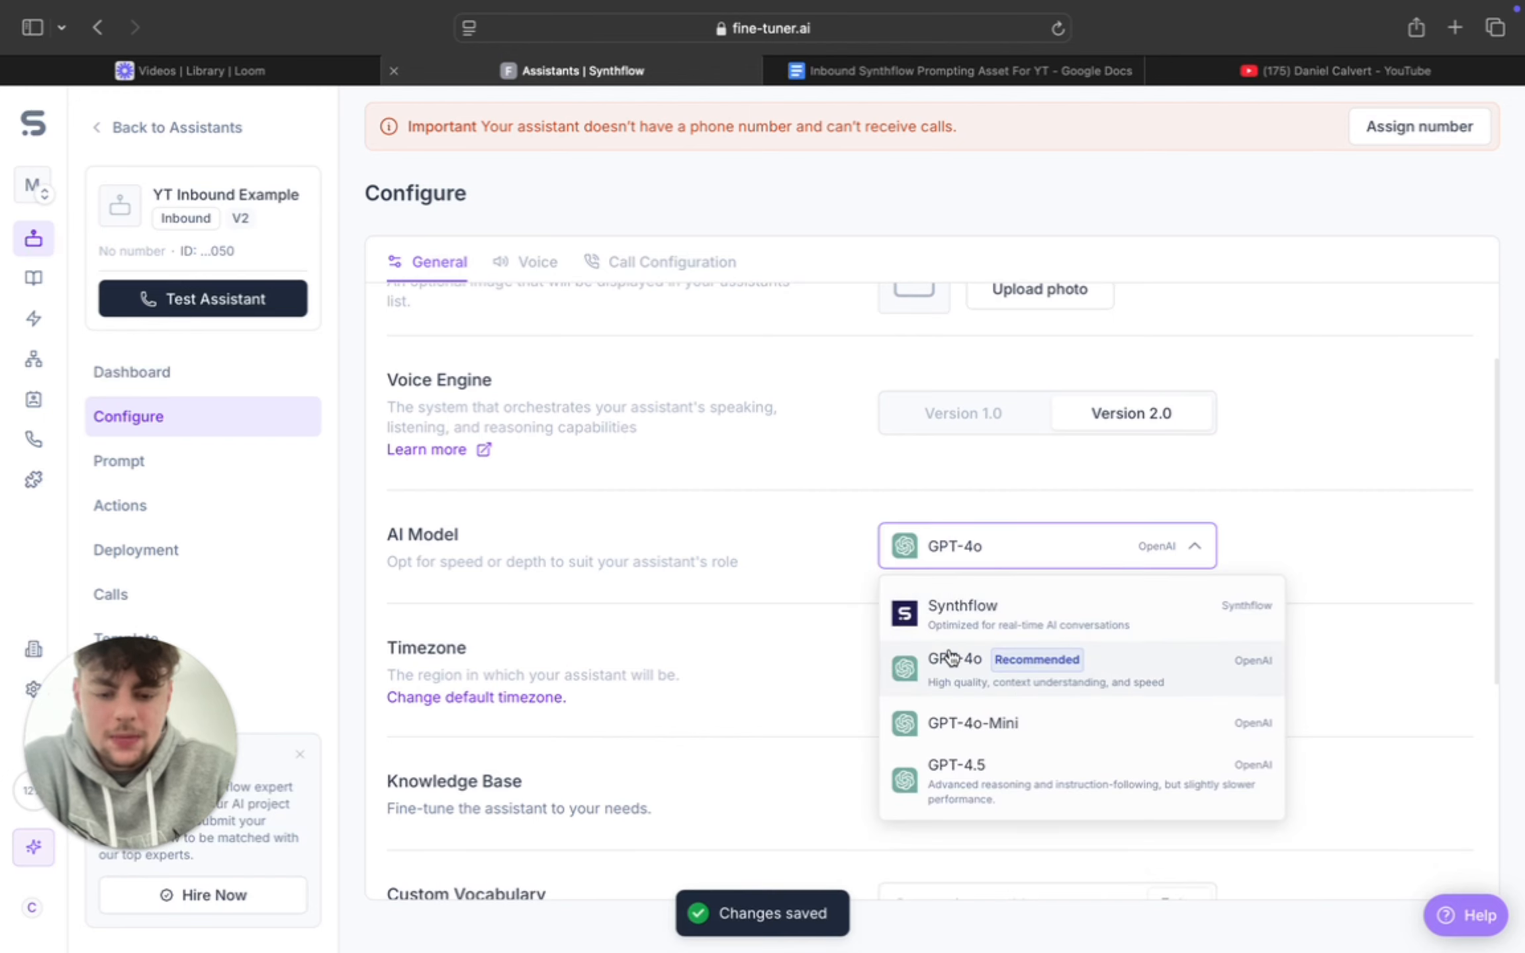
pyautogui.click(1206, 513)
# Step: Look through the timezone list and select Europe/Berlin as the assistant's timezone
pyautogui.scroll(-2, 1059, 632)
pyautogui.click(1076, 543)
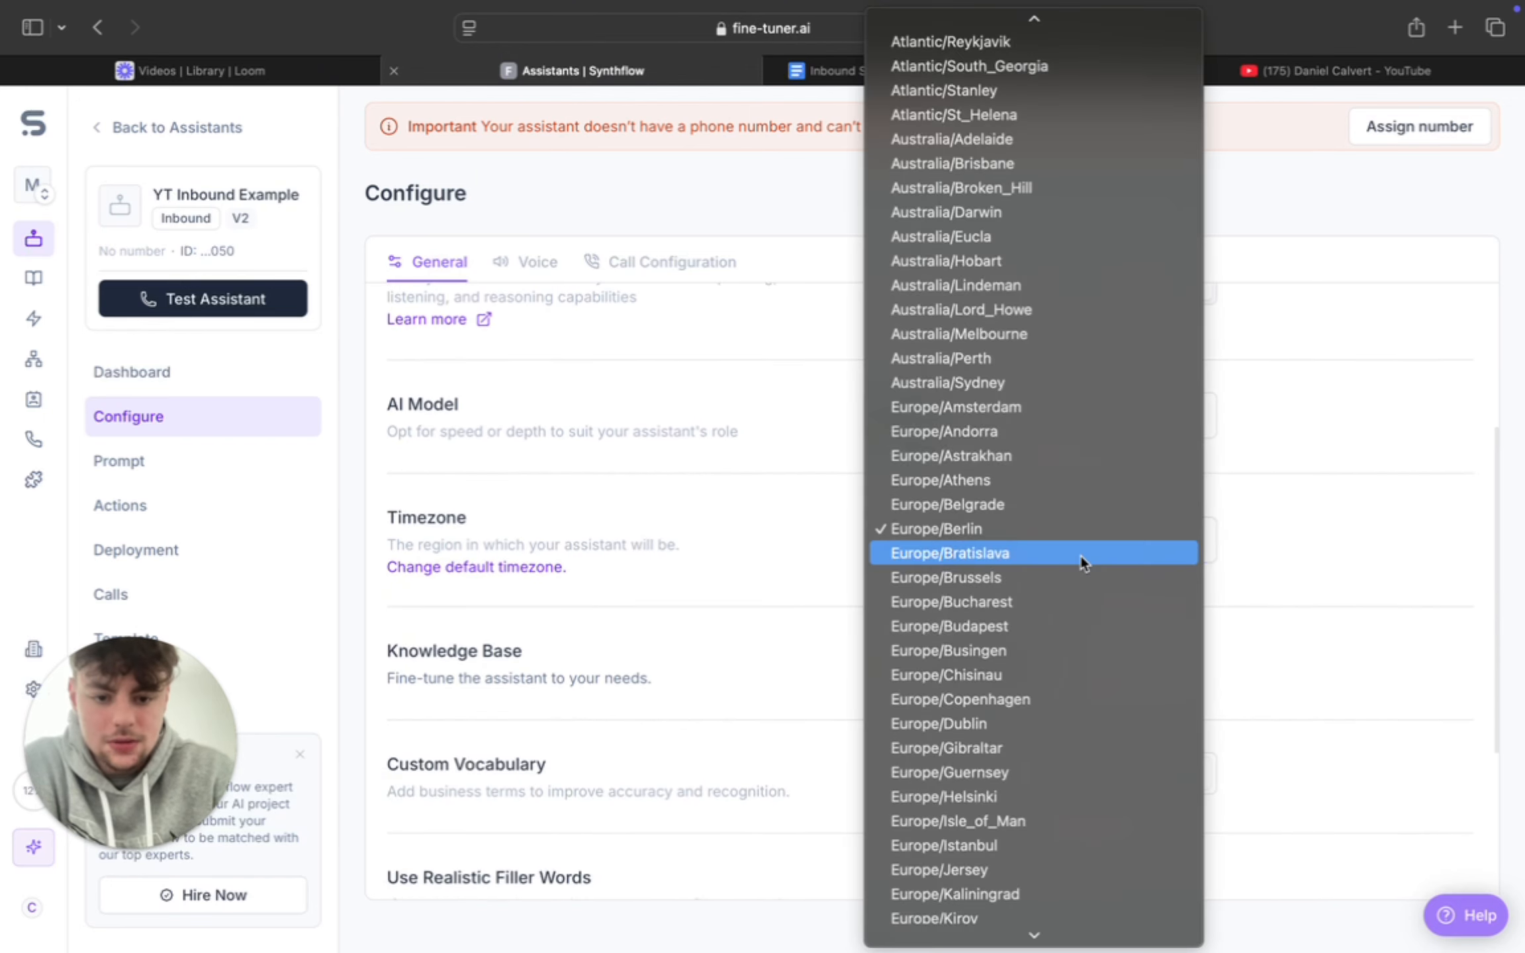
pyautogui.scroll(-10, 1049, 407)
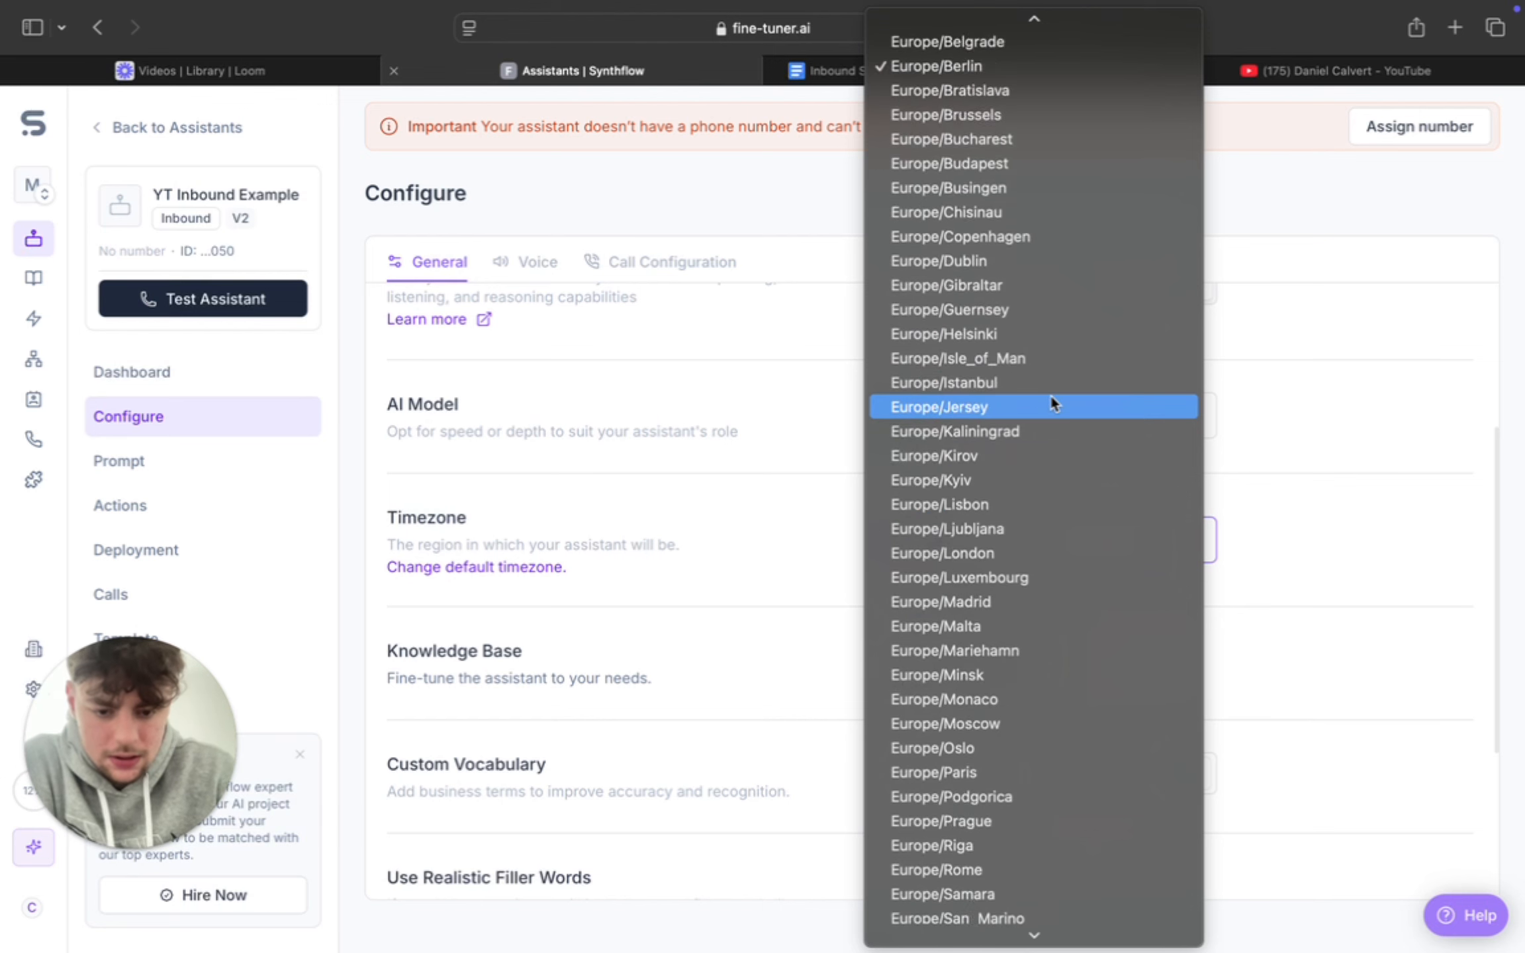
pyautogui.scroll(7, 1051, 399)
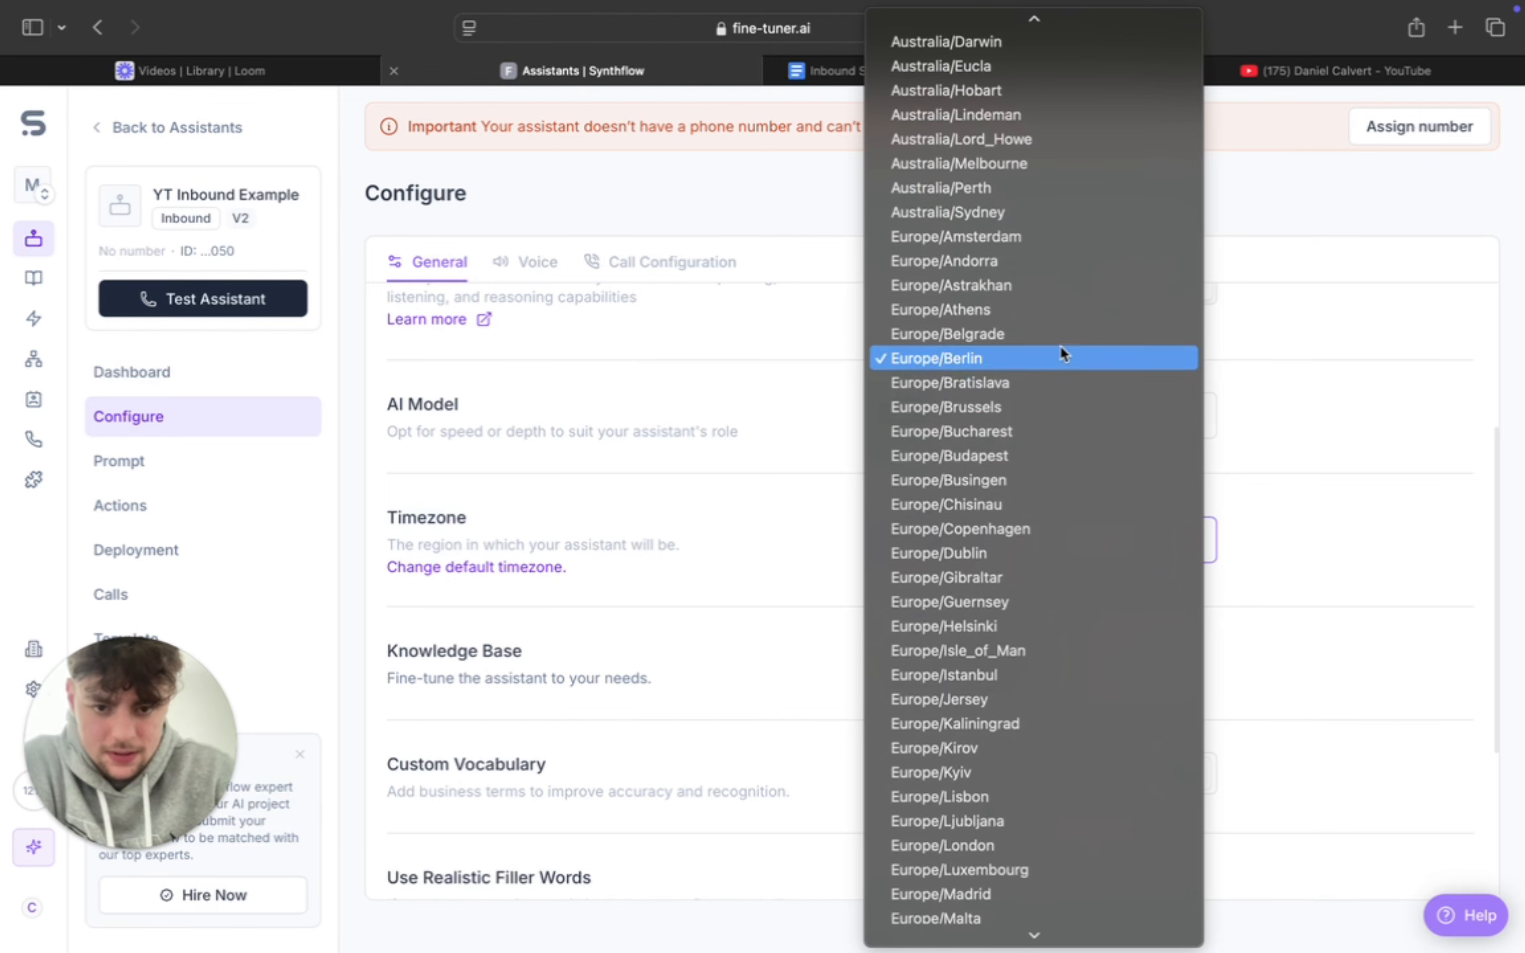
pyautogui.click(1057, 358)
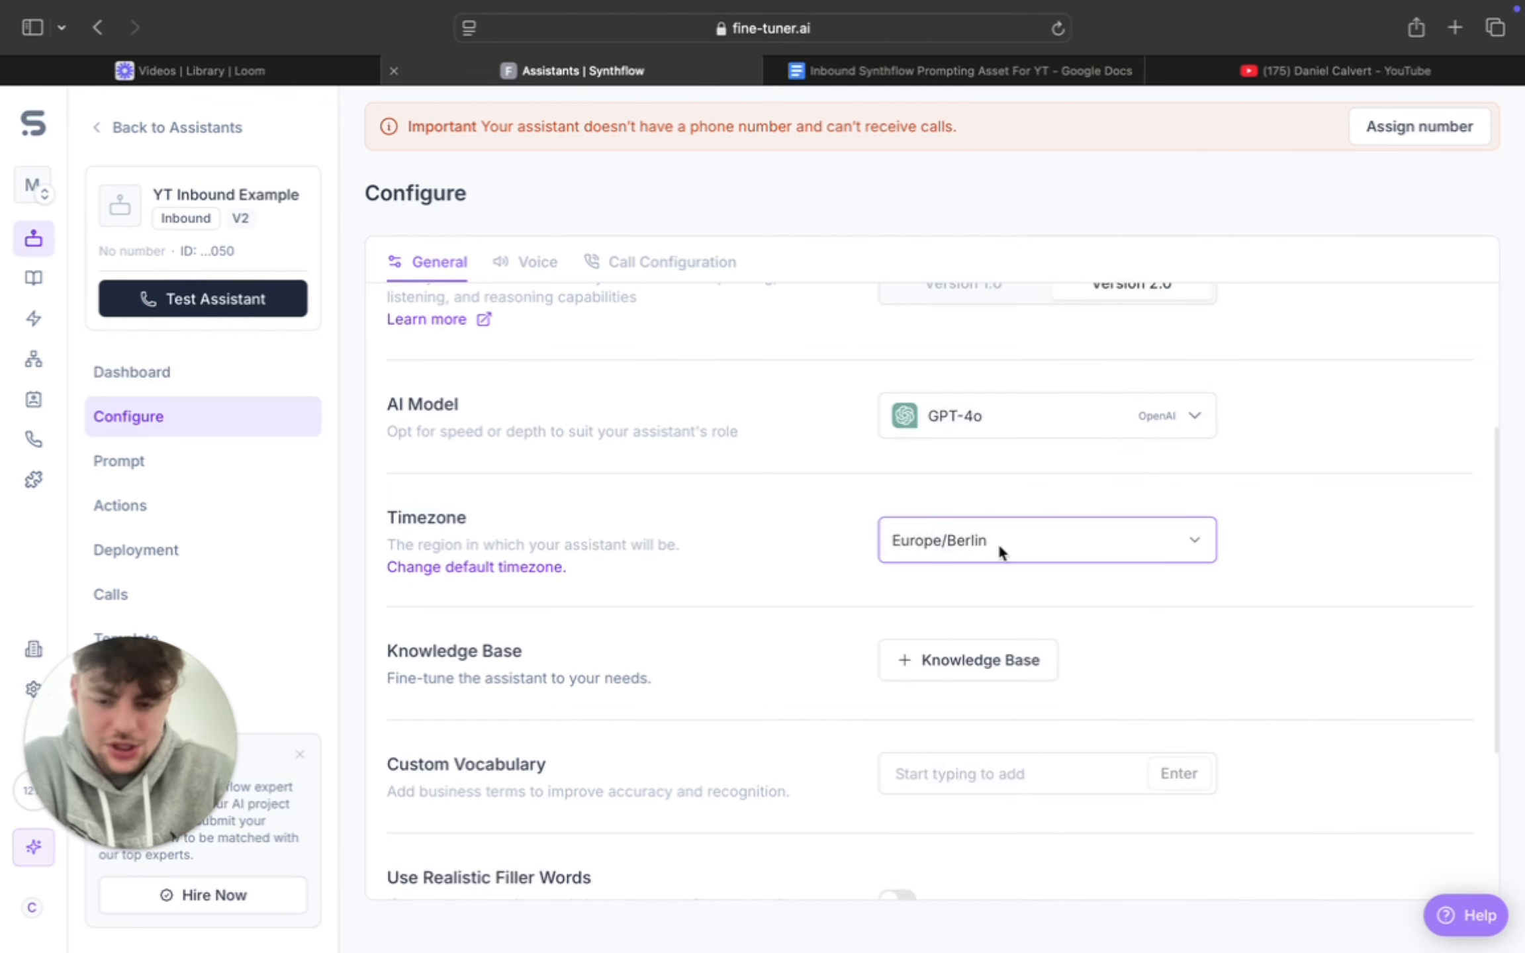
# Step: Examine the remaining general settings for Knowledge Base, Custom Vocabulary and Realistic Filler Words
pyautogui.scroll(-4, 998, 543)
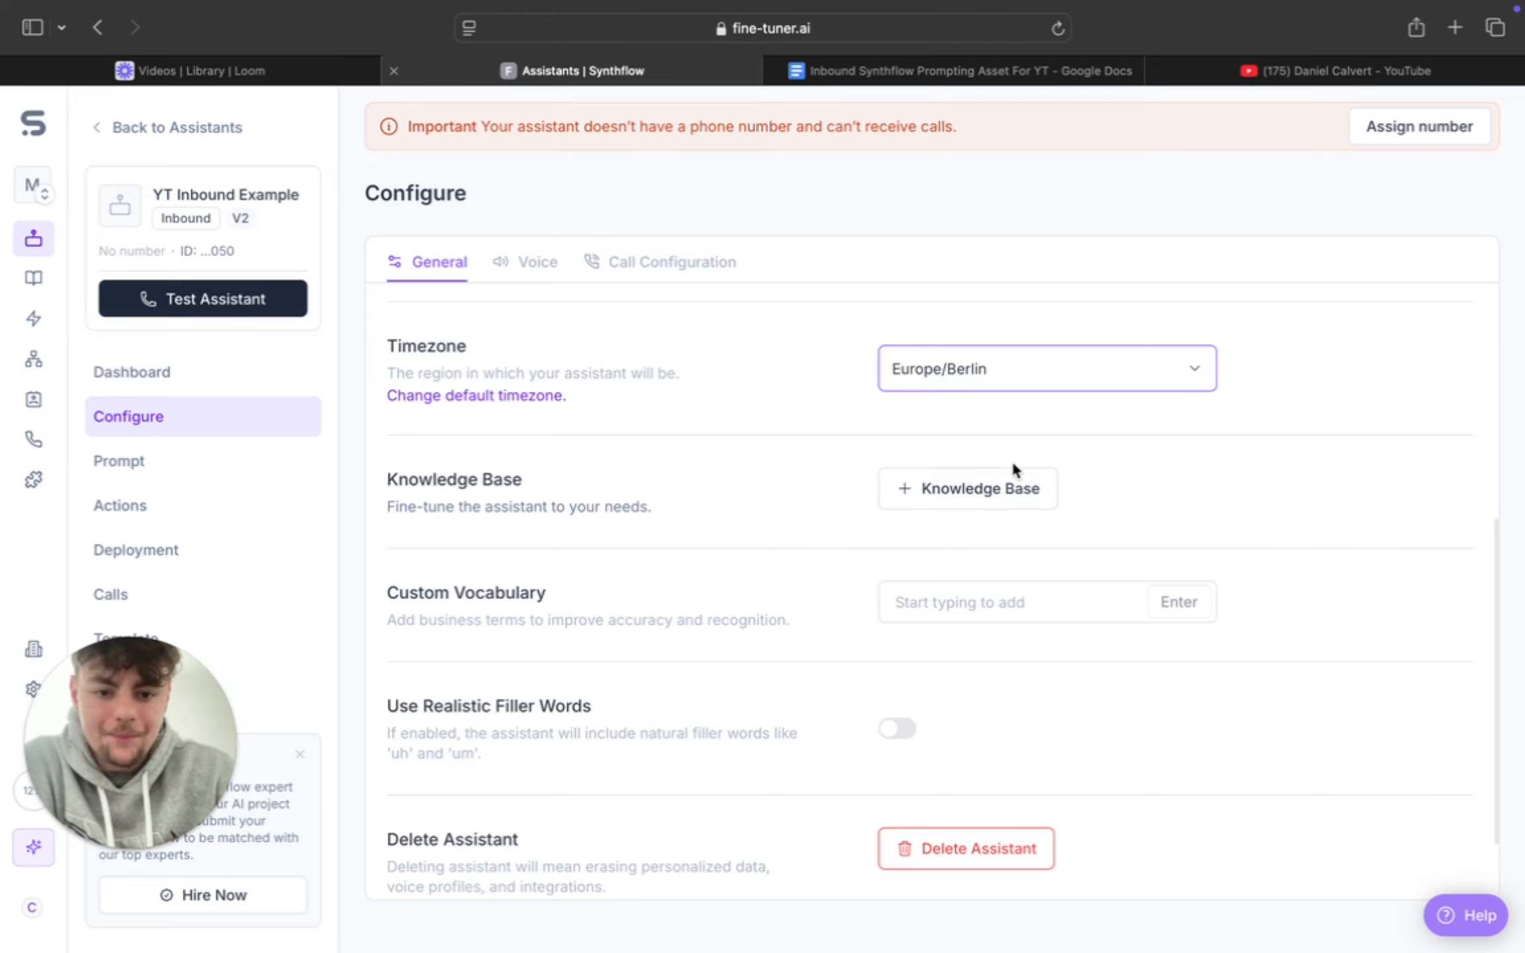
pyautogui.scroll(-2, 1081, 464)
pyautogui.scroll(-1, 1082, 456)
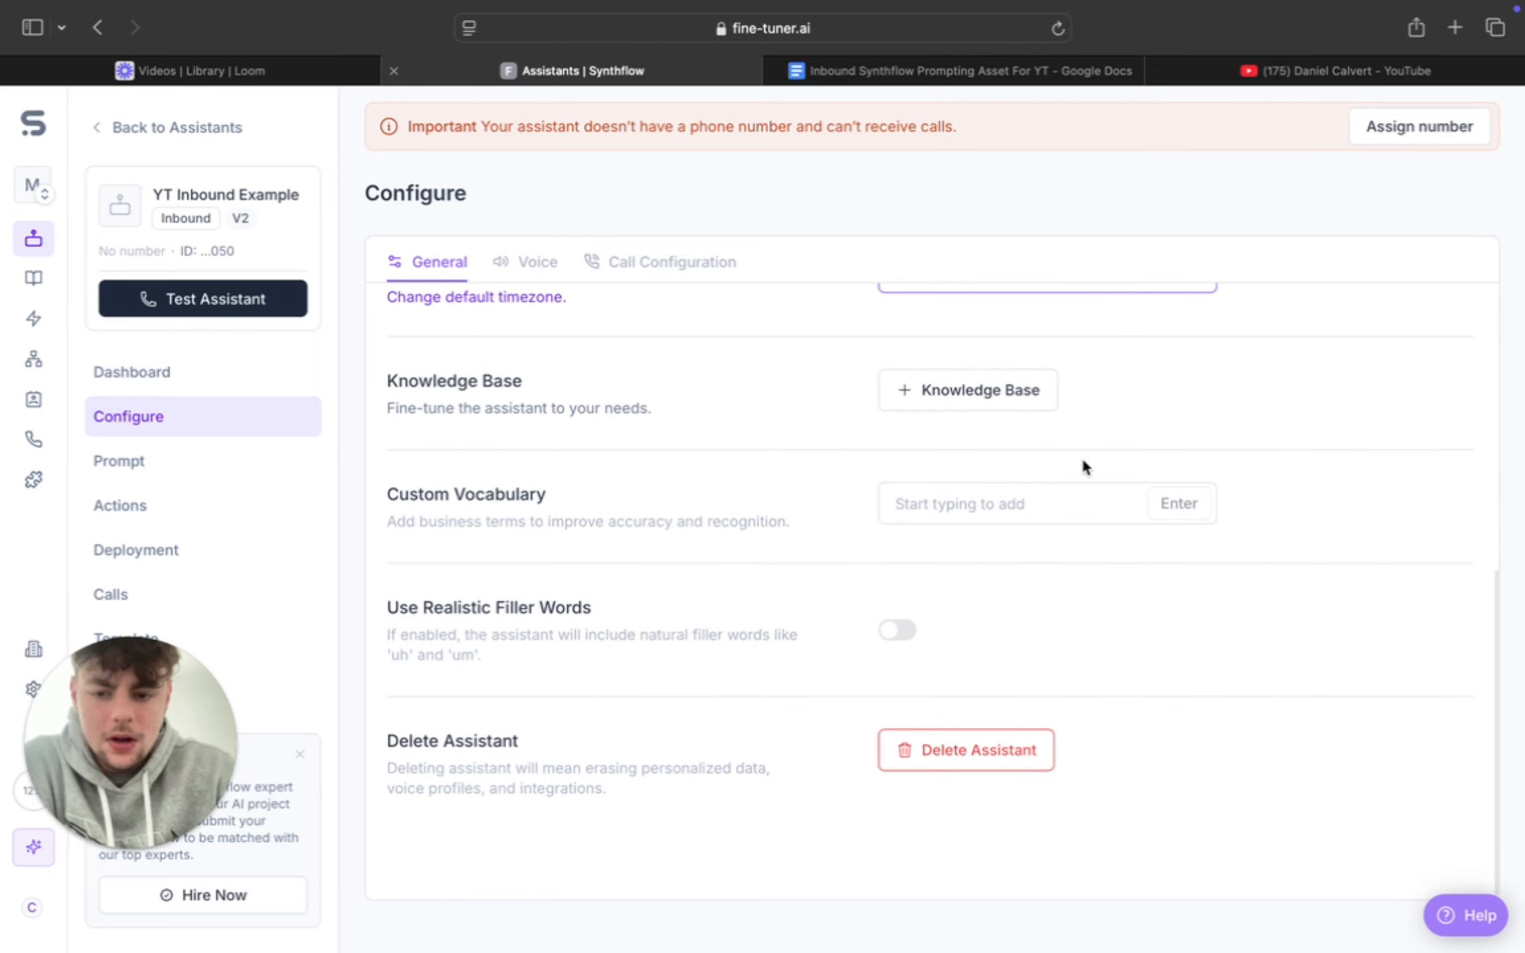
# Step: Enable realistic filler words in the assistant's general settings
pyautogui.click(943, 490)
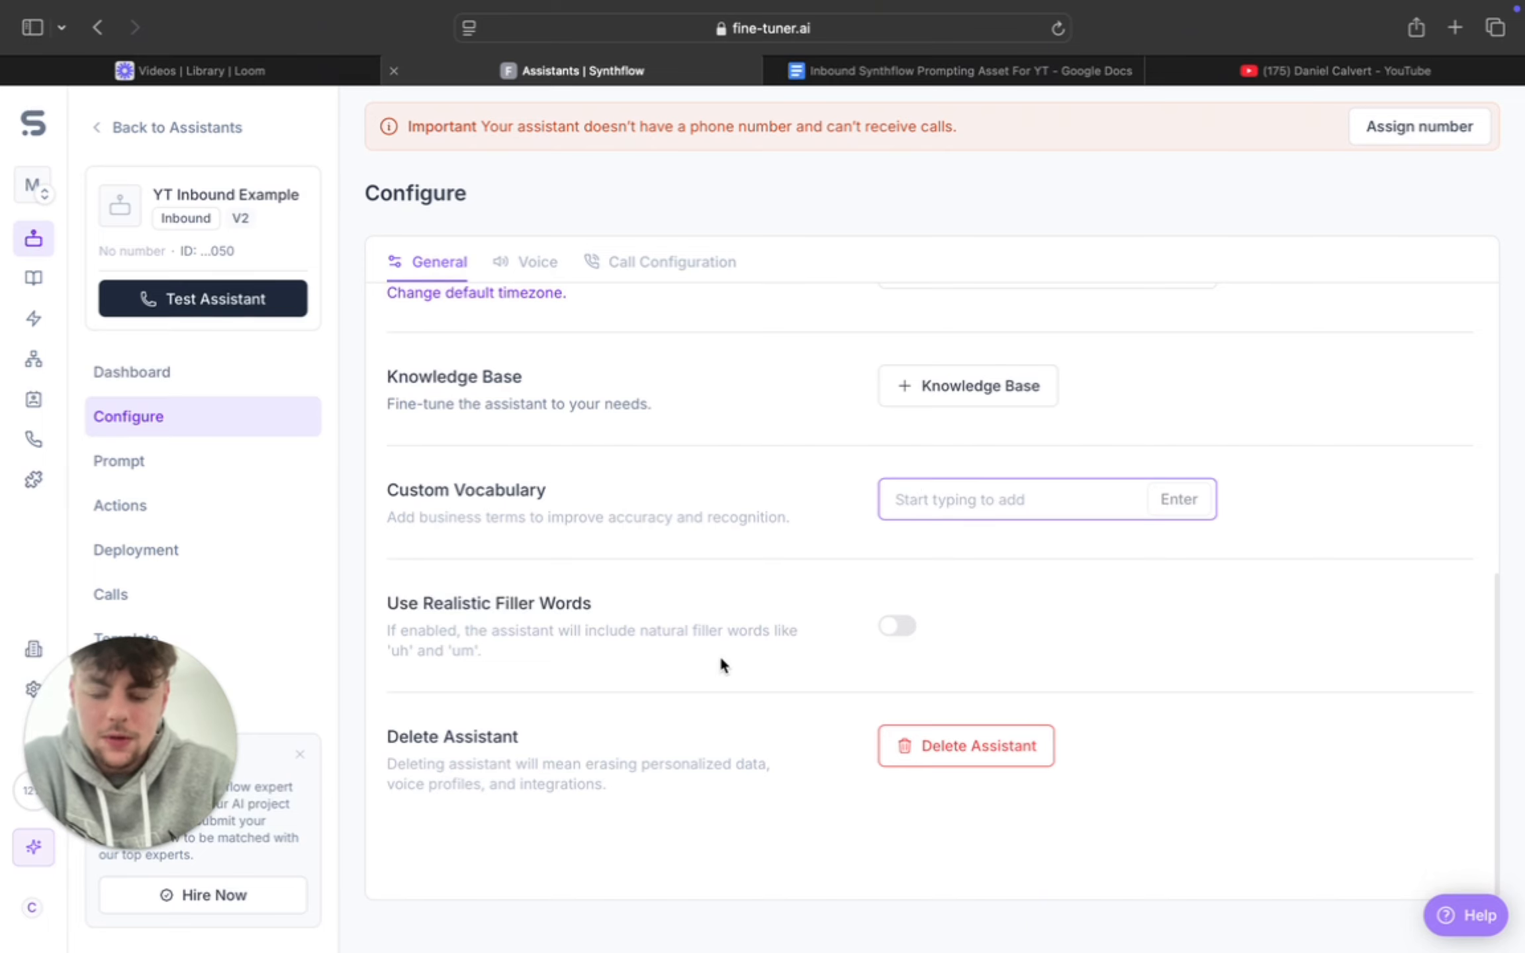
pyautogui.click(897, 627)
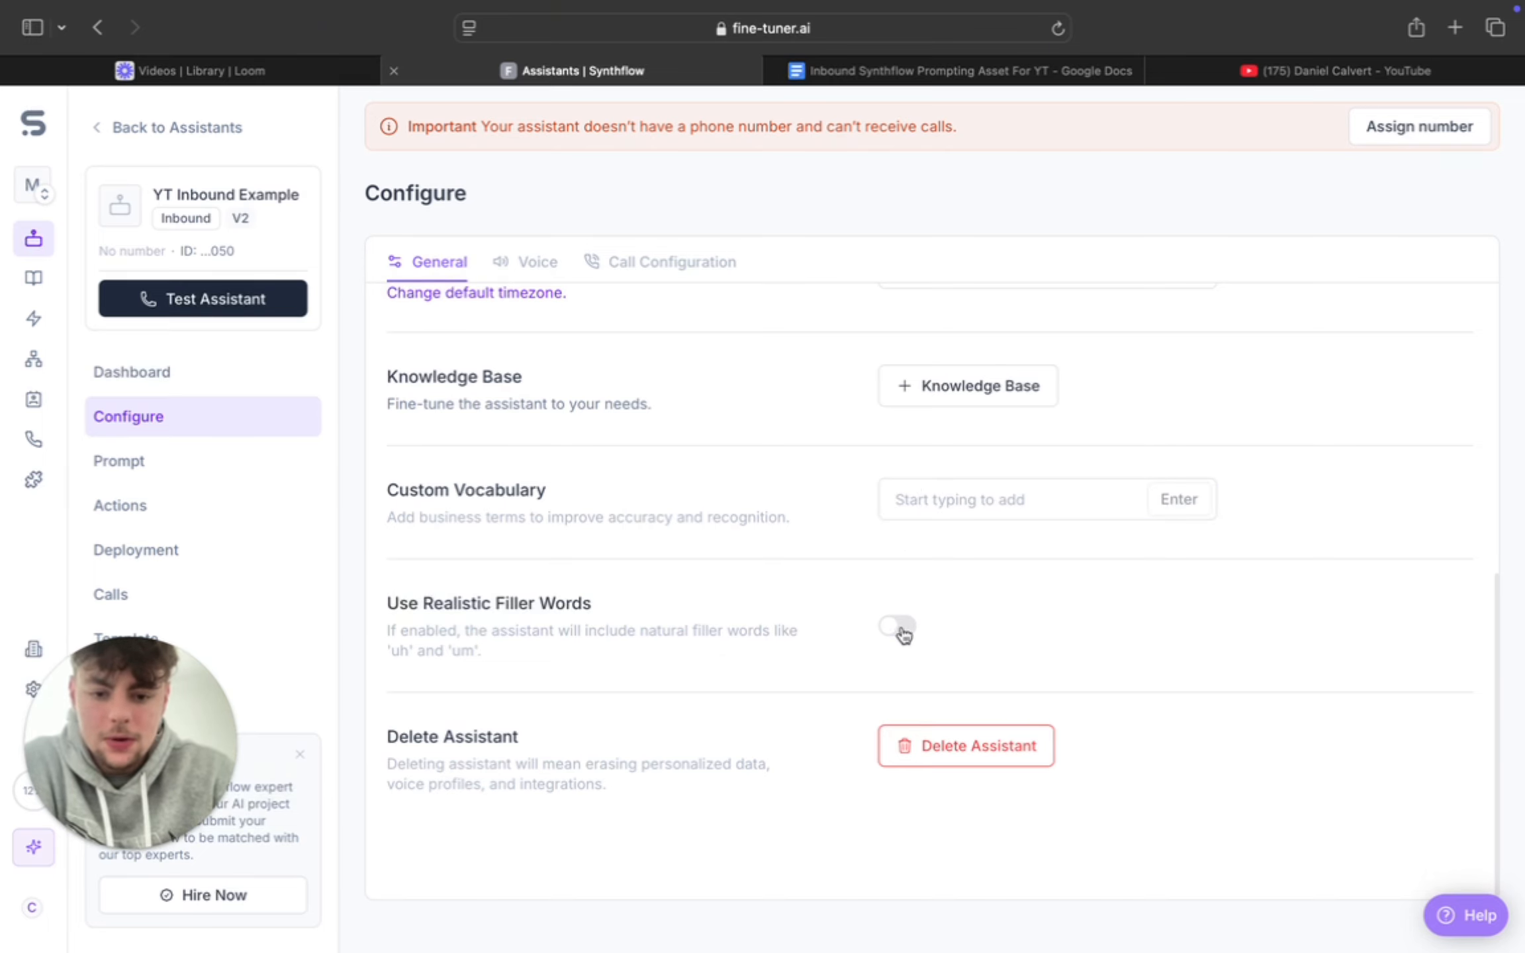
pyautogui.scroll(1, 781, 544)
pyautogui.scroll(3, 785, 544)
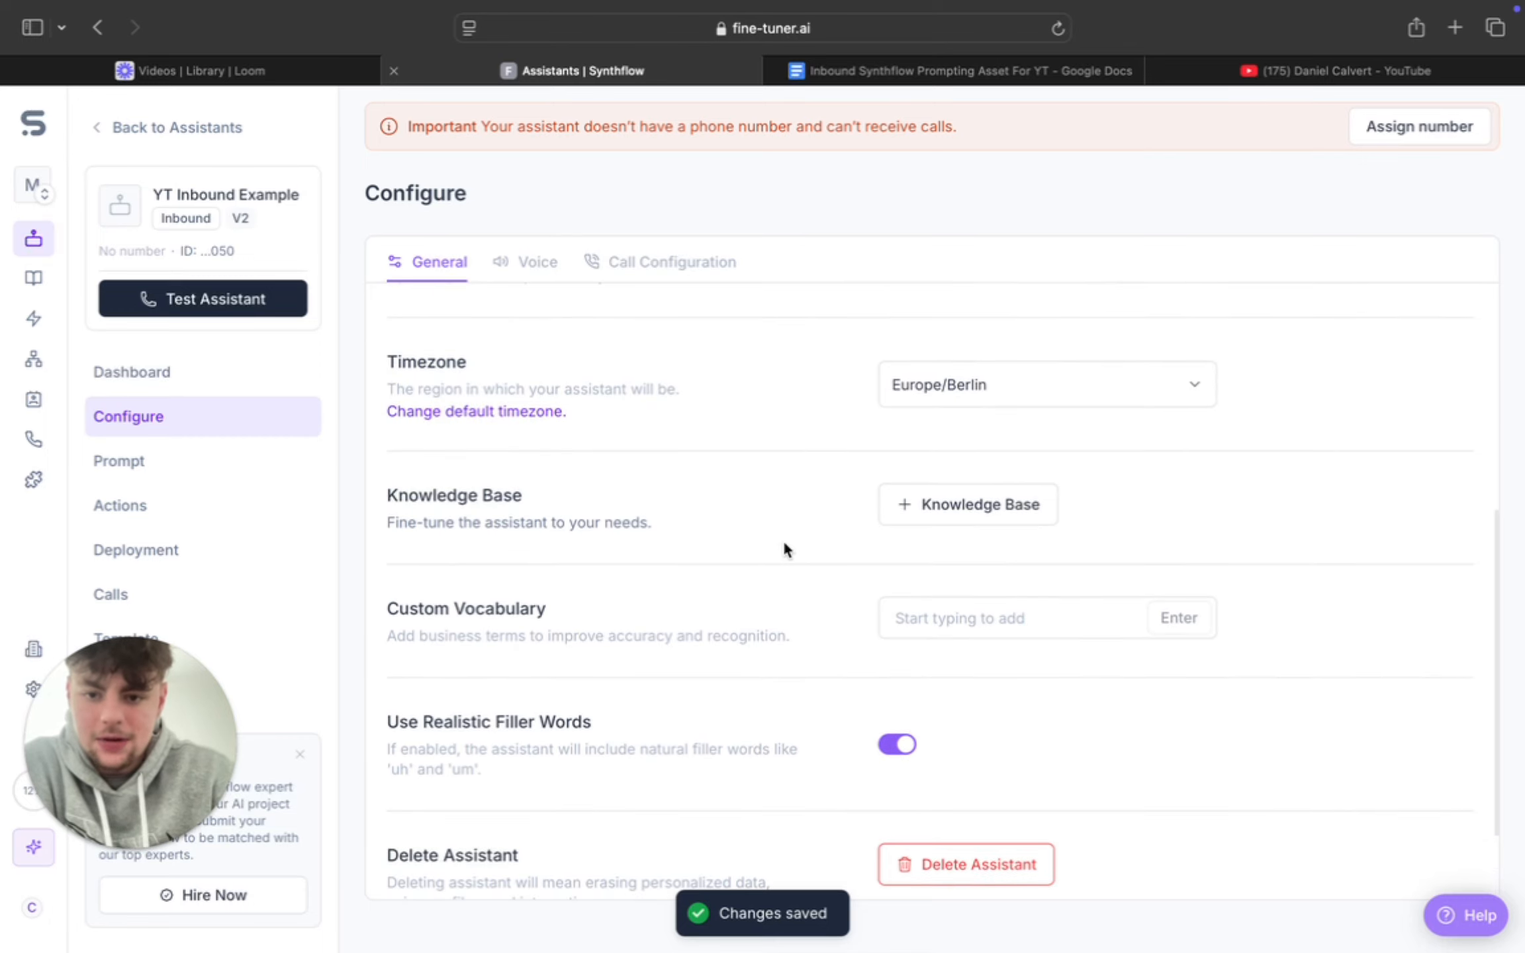
pyautogui.scroll(-1, 783, 549)
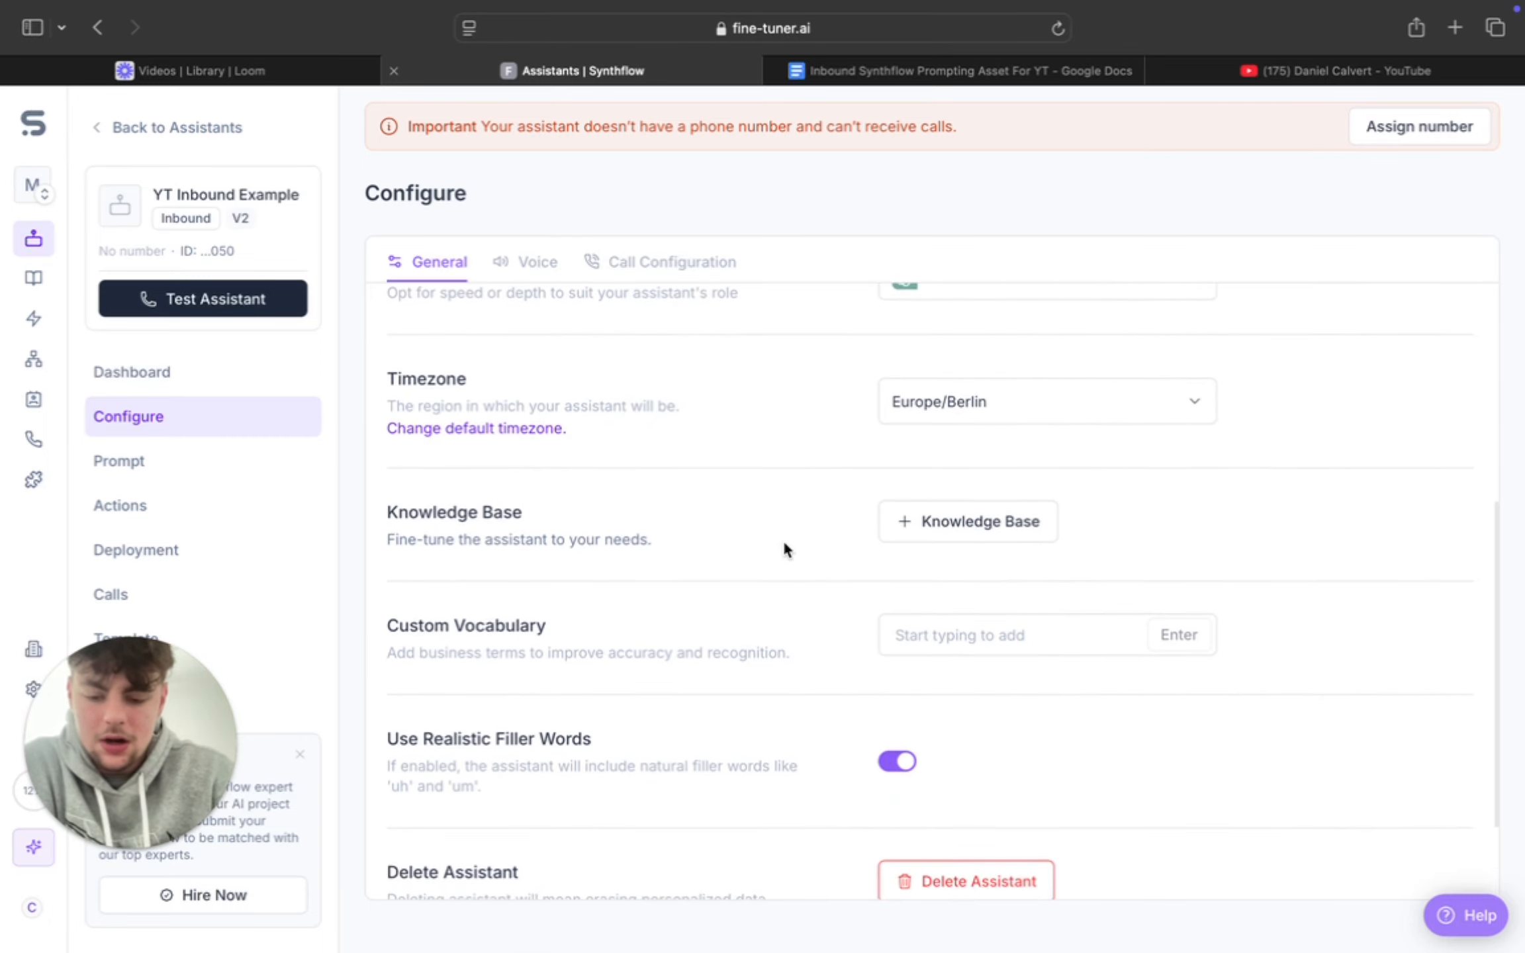
pyautogui.scroll(10, 783, 539)
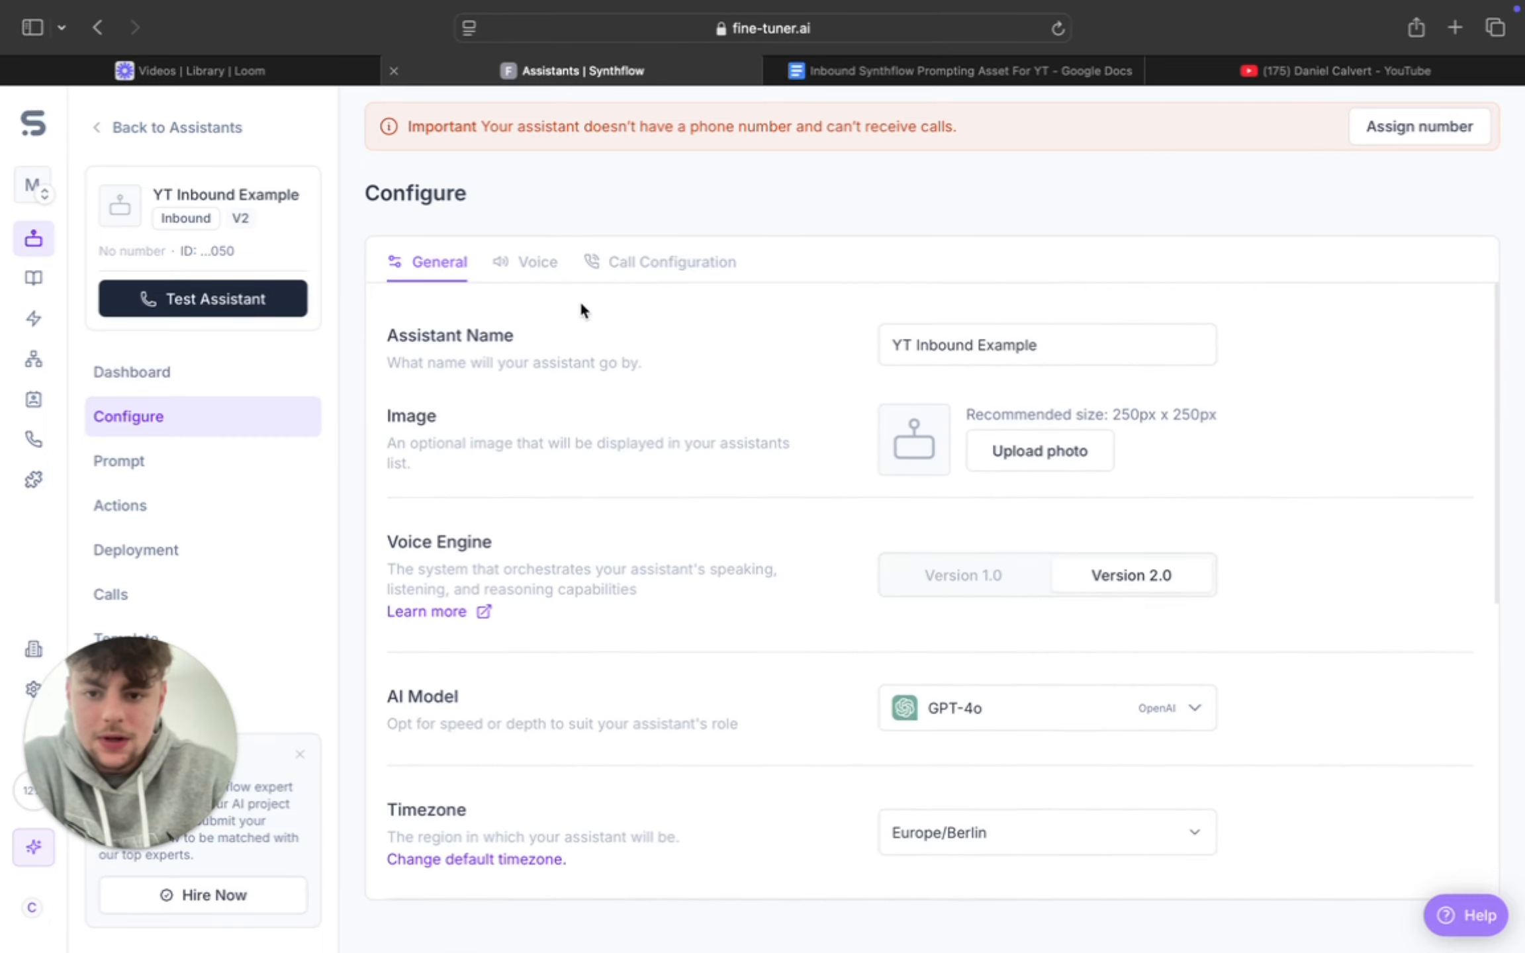
# Step: Look through the languages available in the assistant's voice configuration, leaving the language selection as it is
pyautogui.click(553, 278)
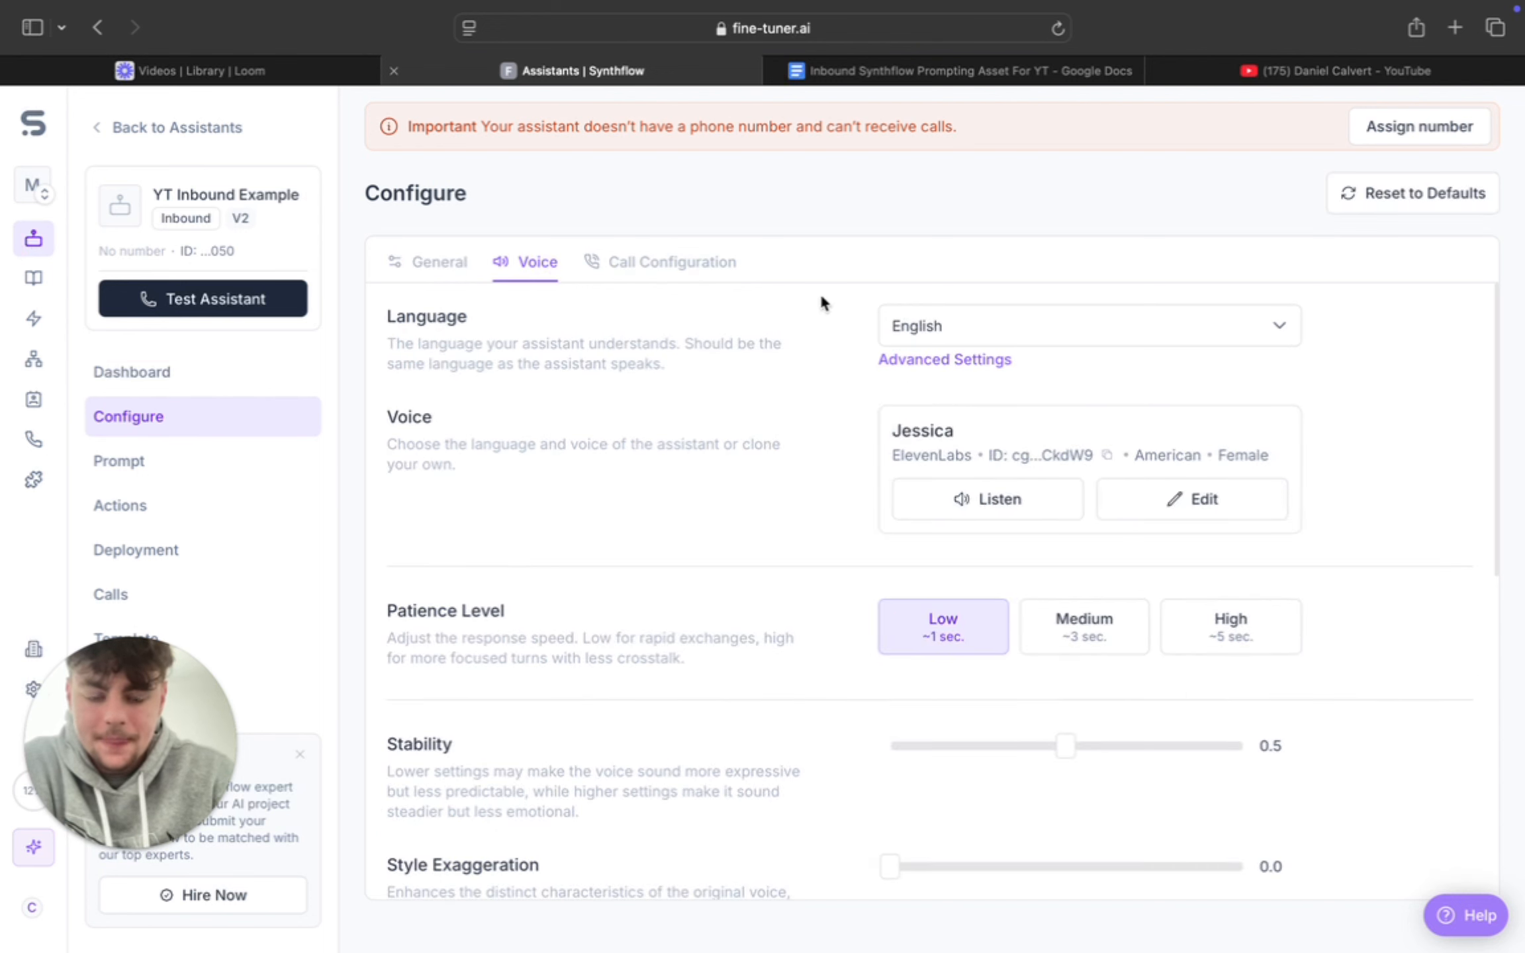
pyautogui.click(950, 326)
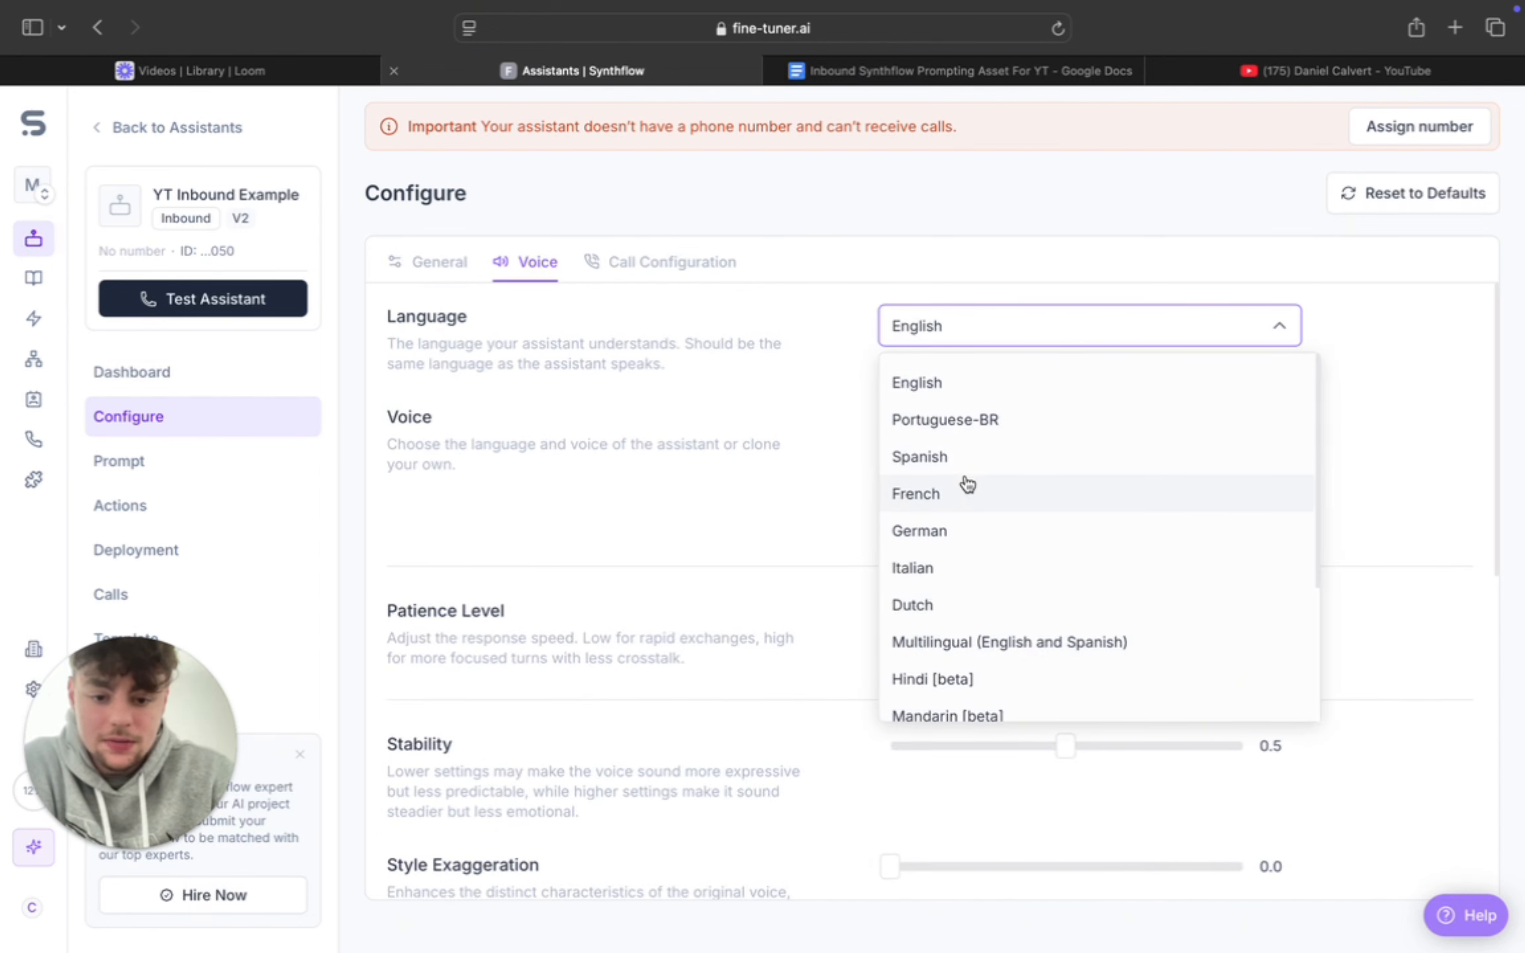
pyautogui.scroll(-2, 965, 483)
pyautogui.scroll(-3, 966, 483)
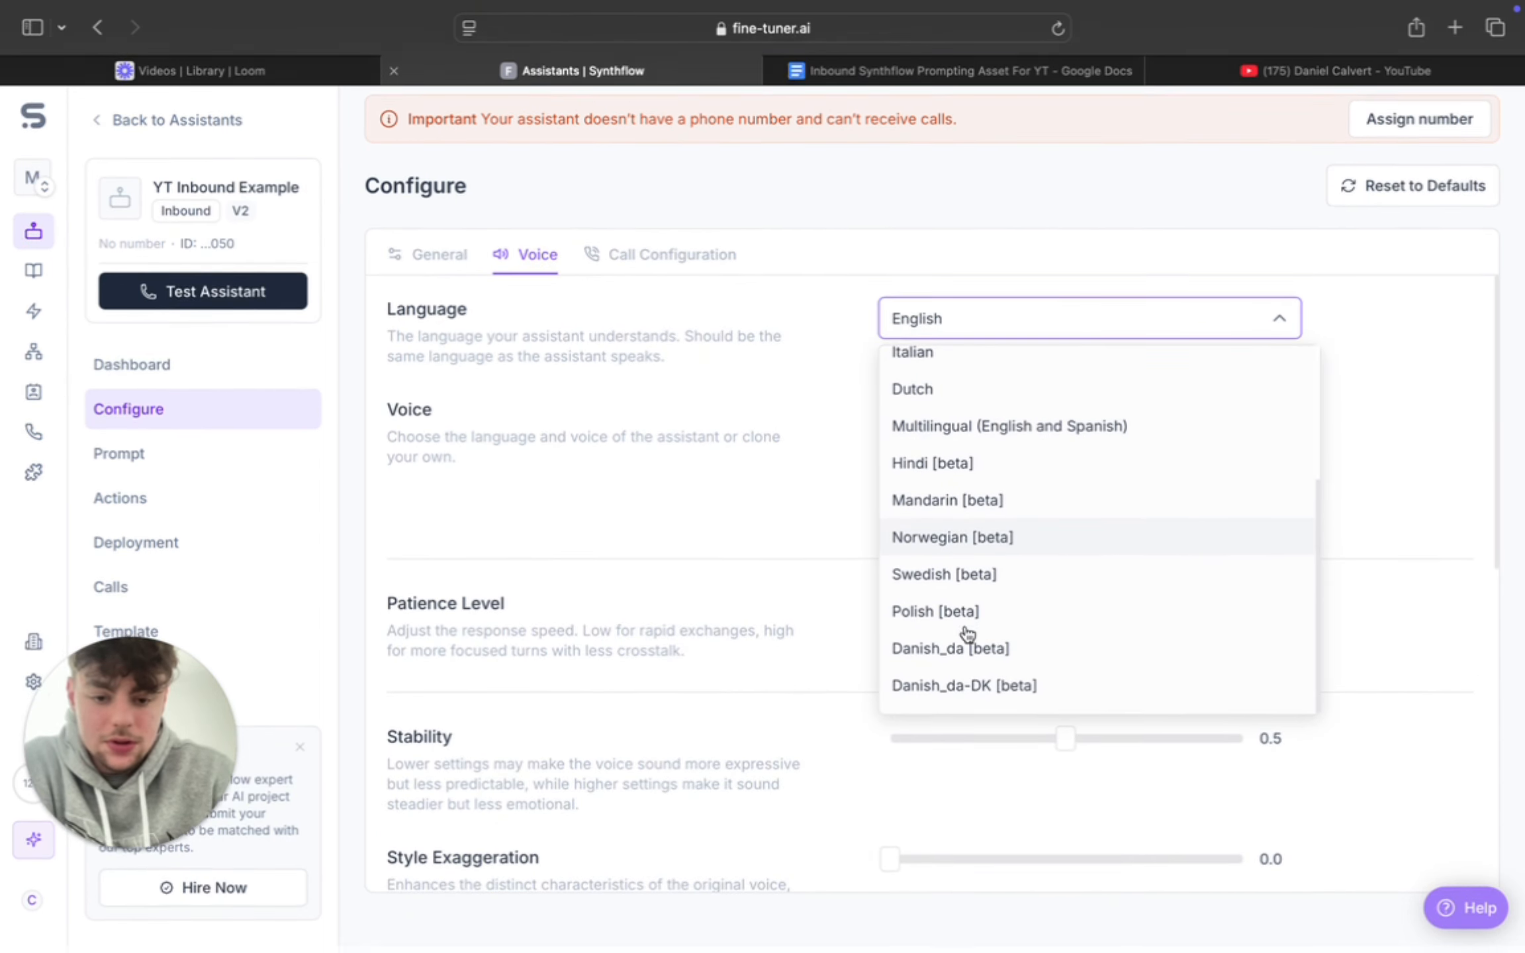
pyautogui.scroll(5, 1050, 456)
pyautogui.click(1365, 336)
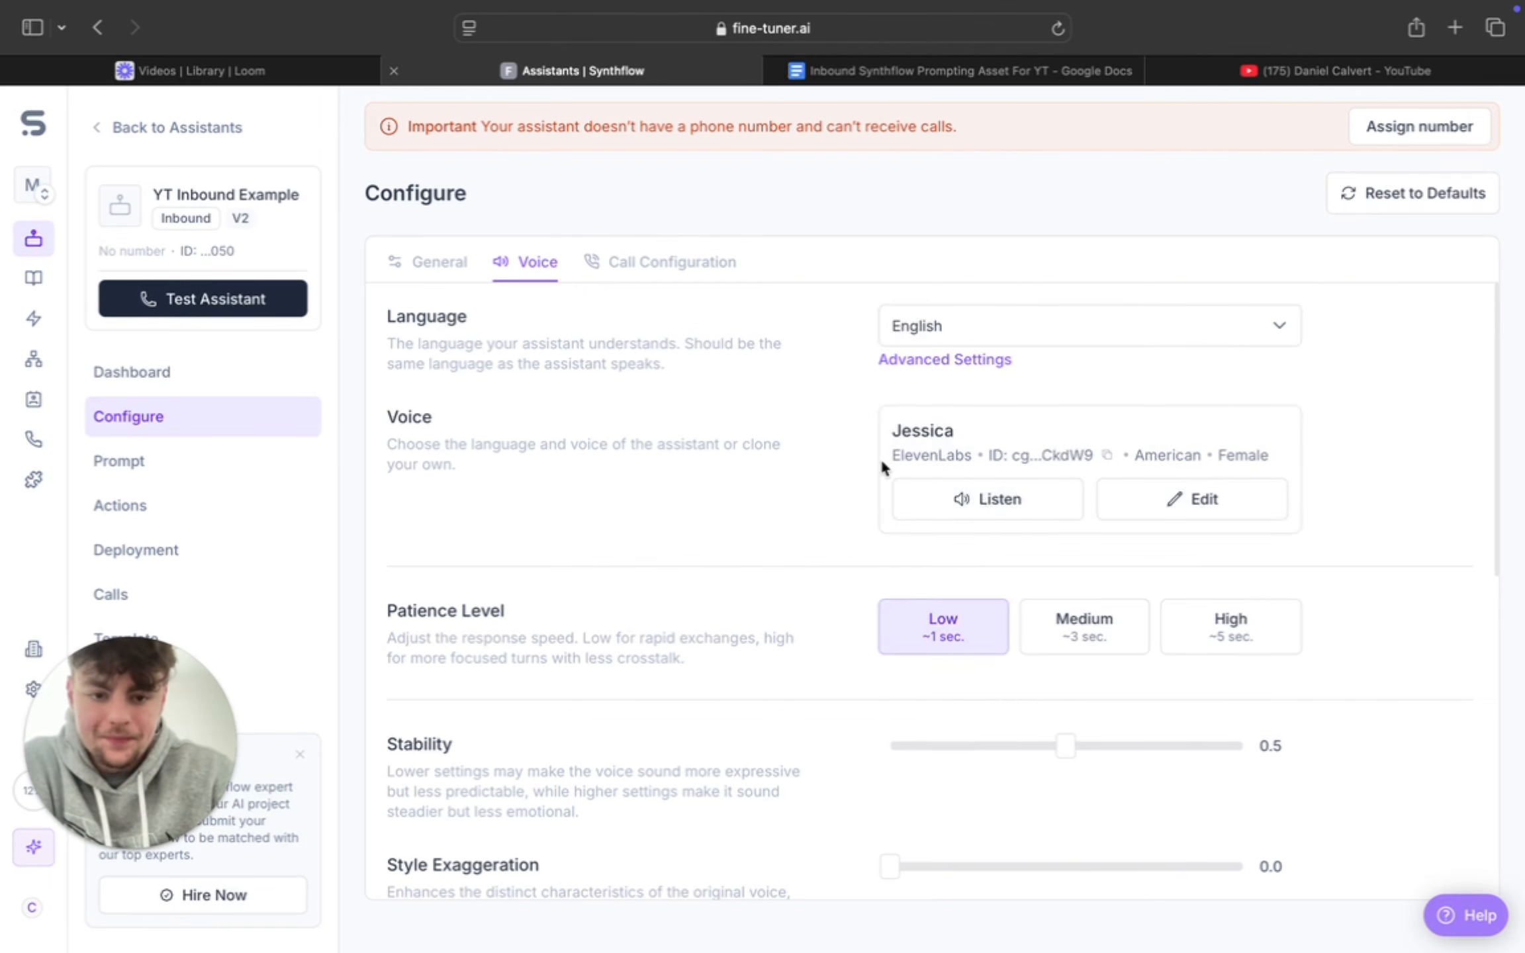
# Step: Browse the library and imported voices available for the assistant, and close the voice selection without choosing one
pyautogui.click(1182, 508)
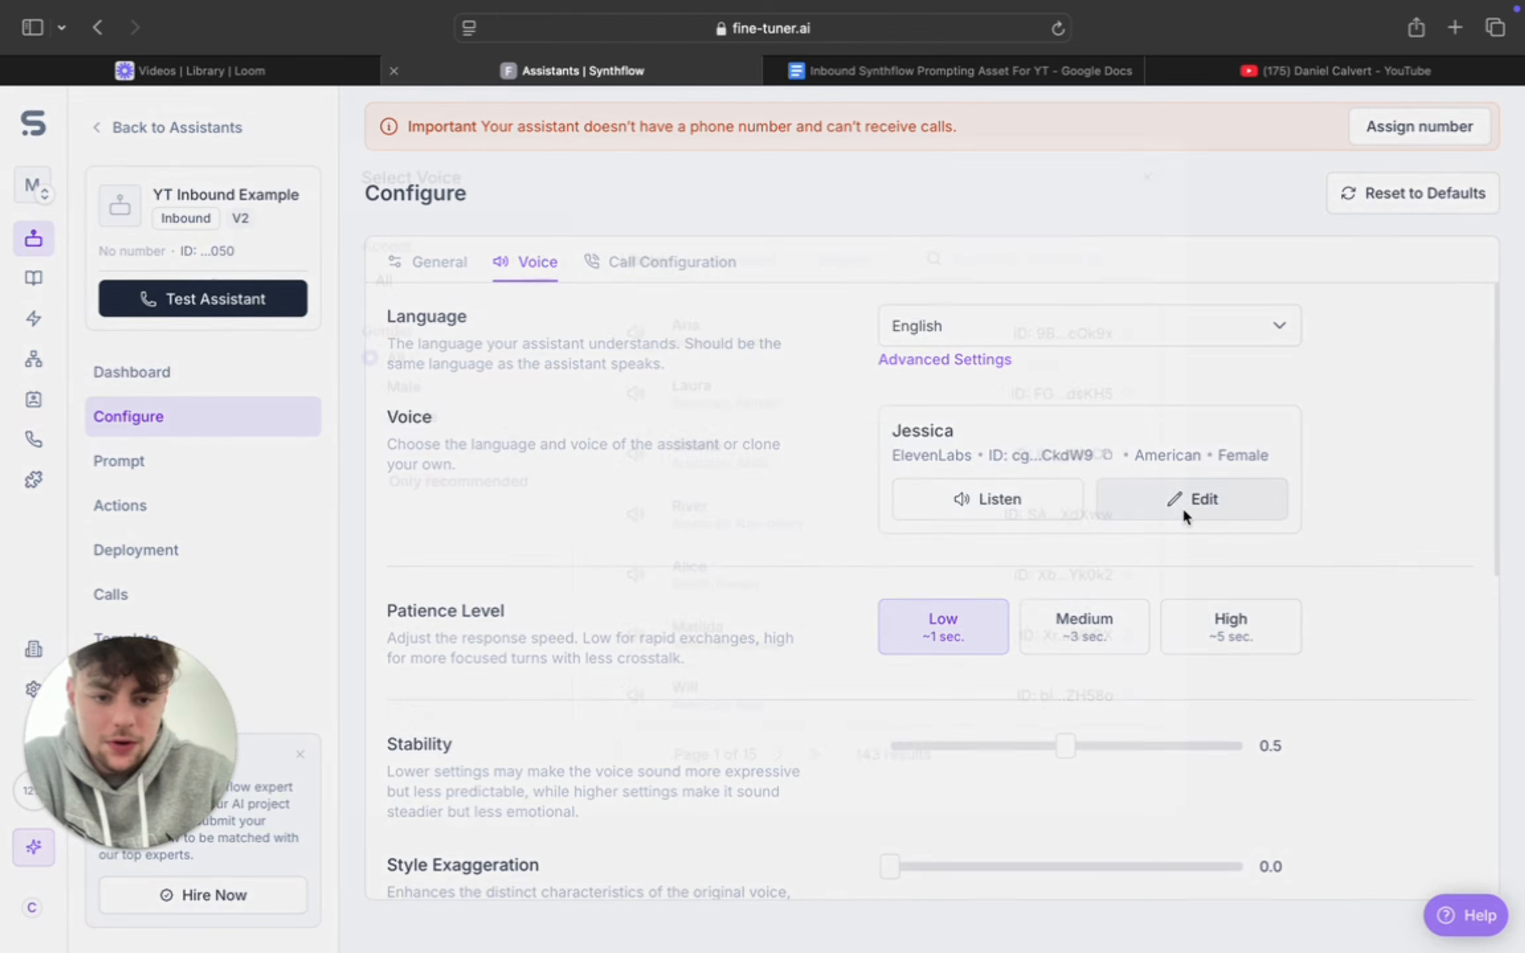
pyautogui.scroll(-3, 826, 357)
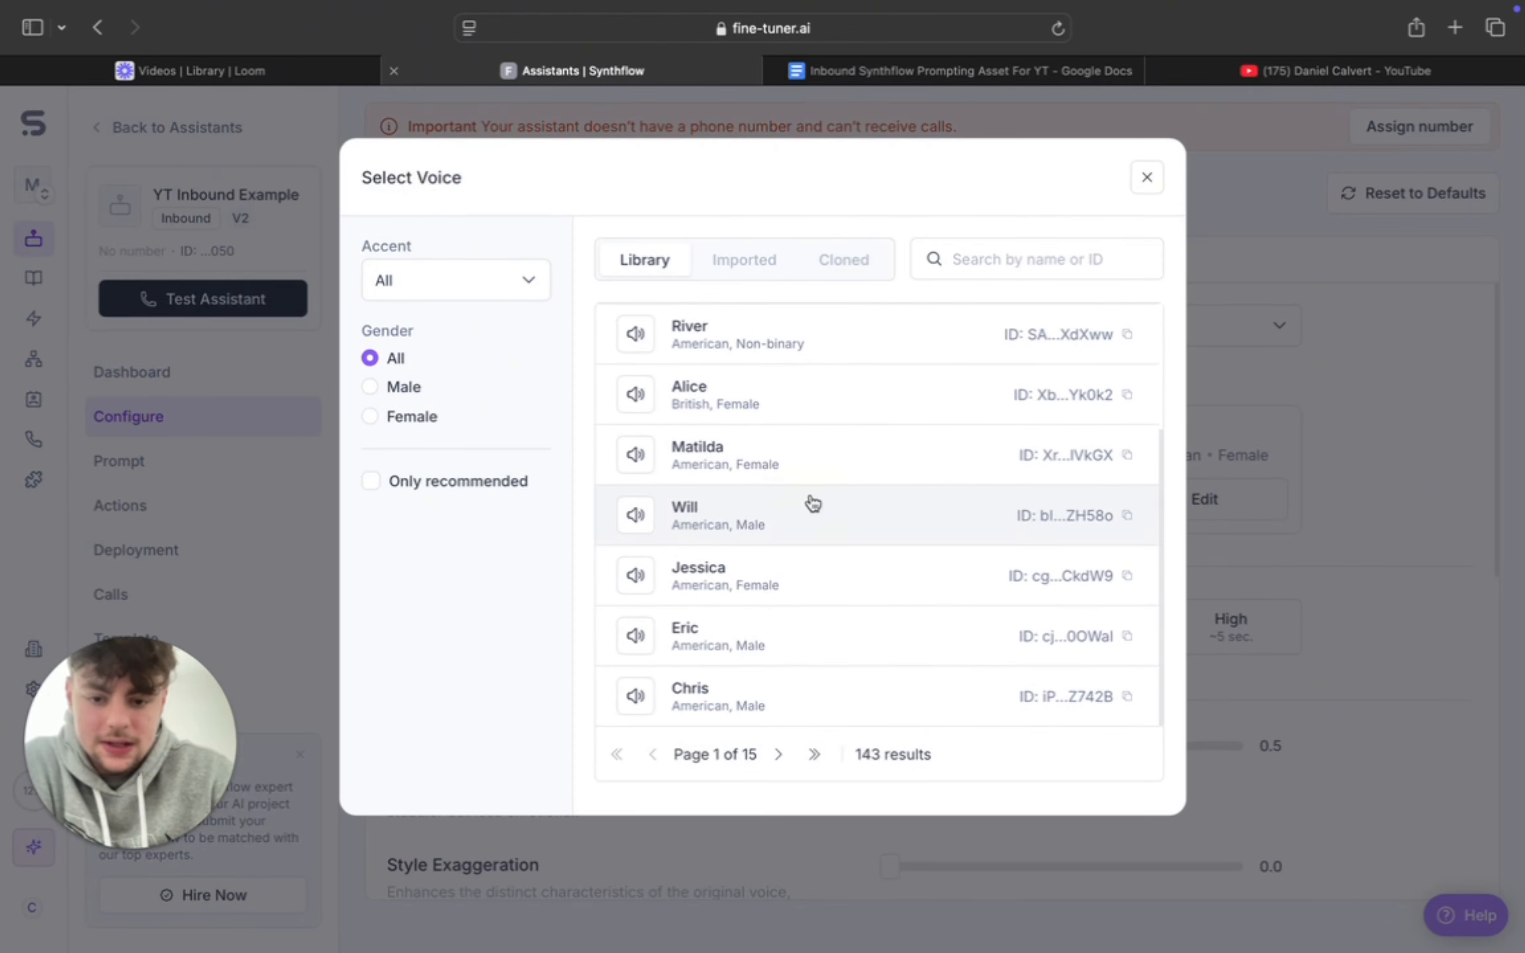
pyautogui.scroll(3, 812, 504)
pyautogui.click(743, 259)
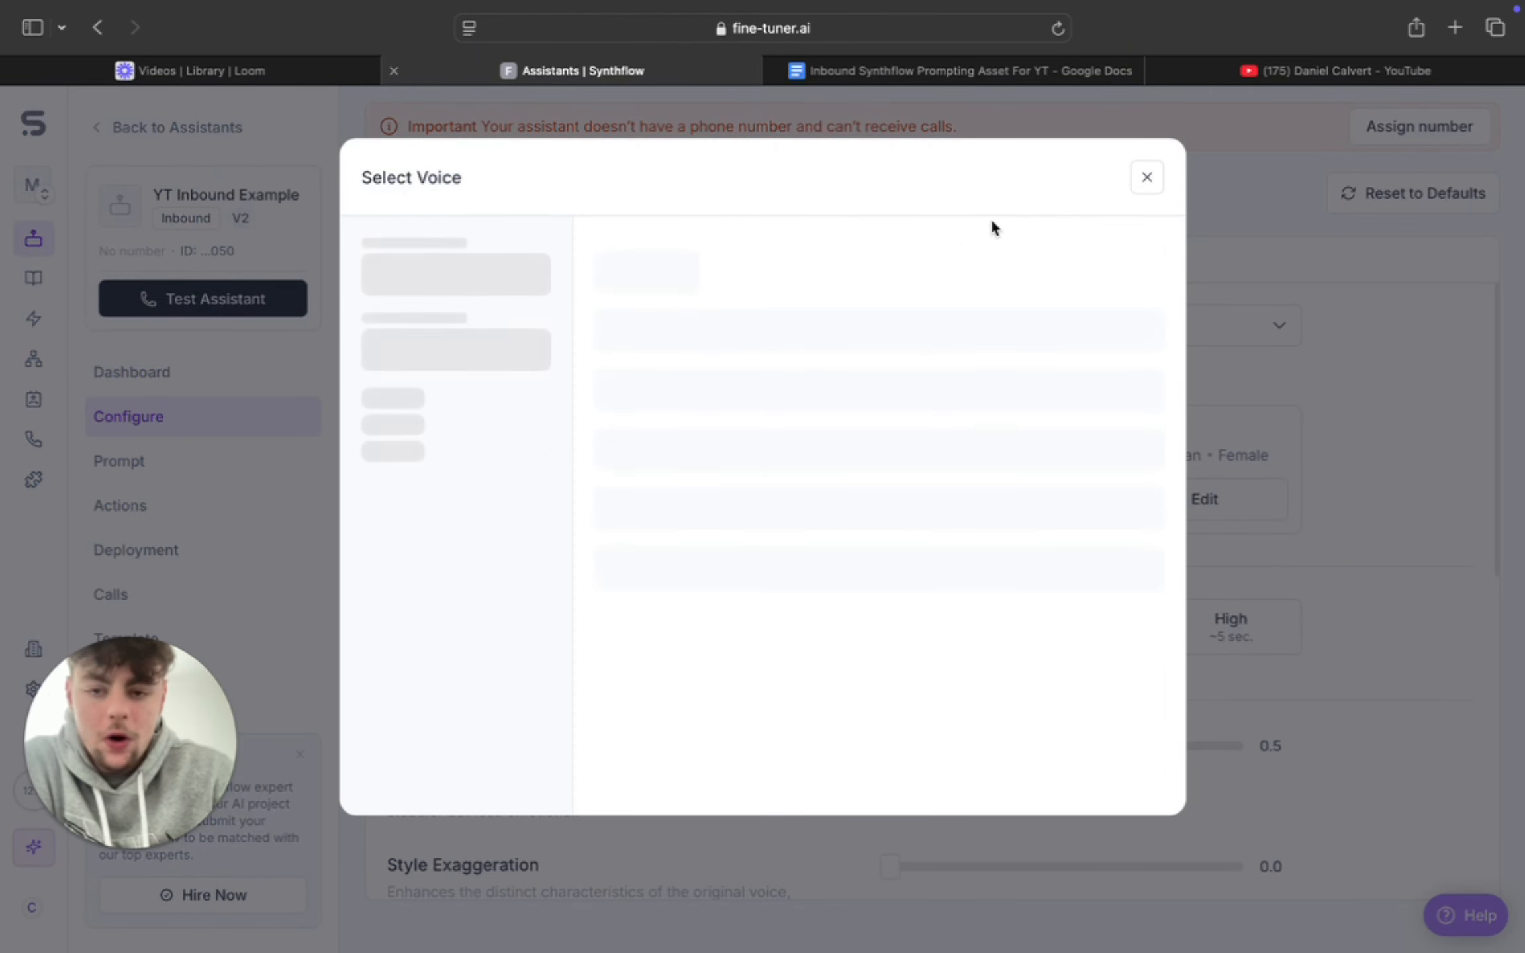
pyautogui.click(1146, 178)
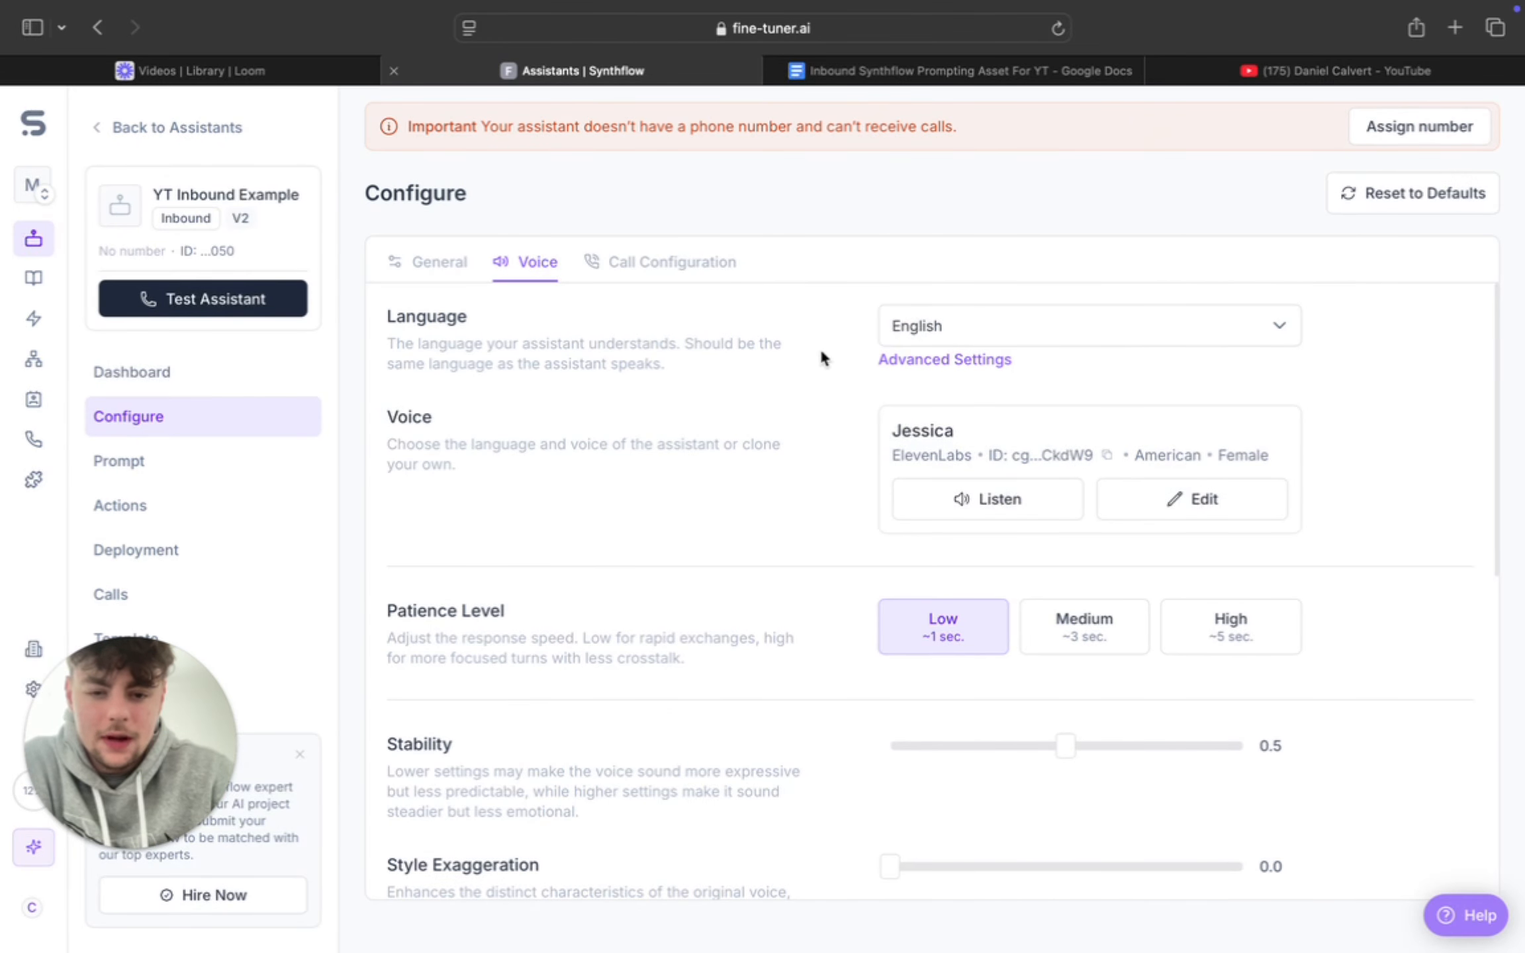
# Step: Review the patience, stability, style and similarity settings and set Optimize Latency to 2
pyautogui.scroll(-3, 957, 507)
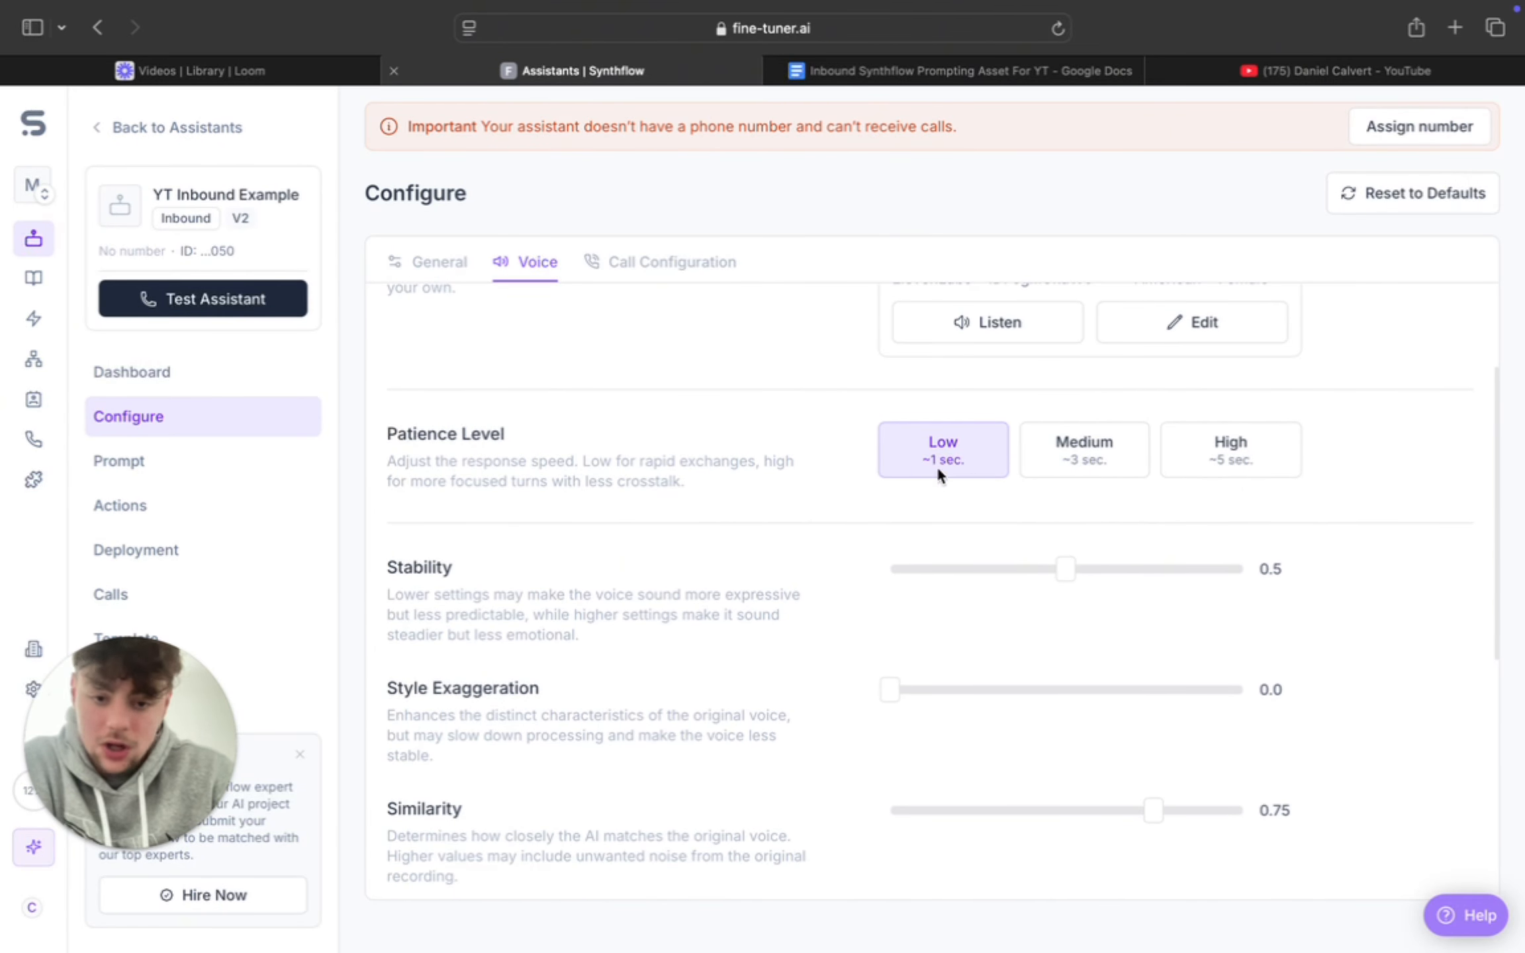
pyautogui.scroll(-2, 855, 505)
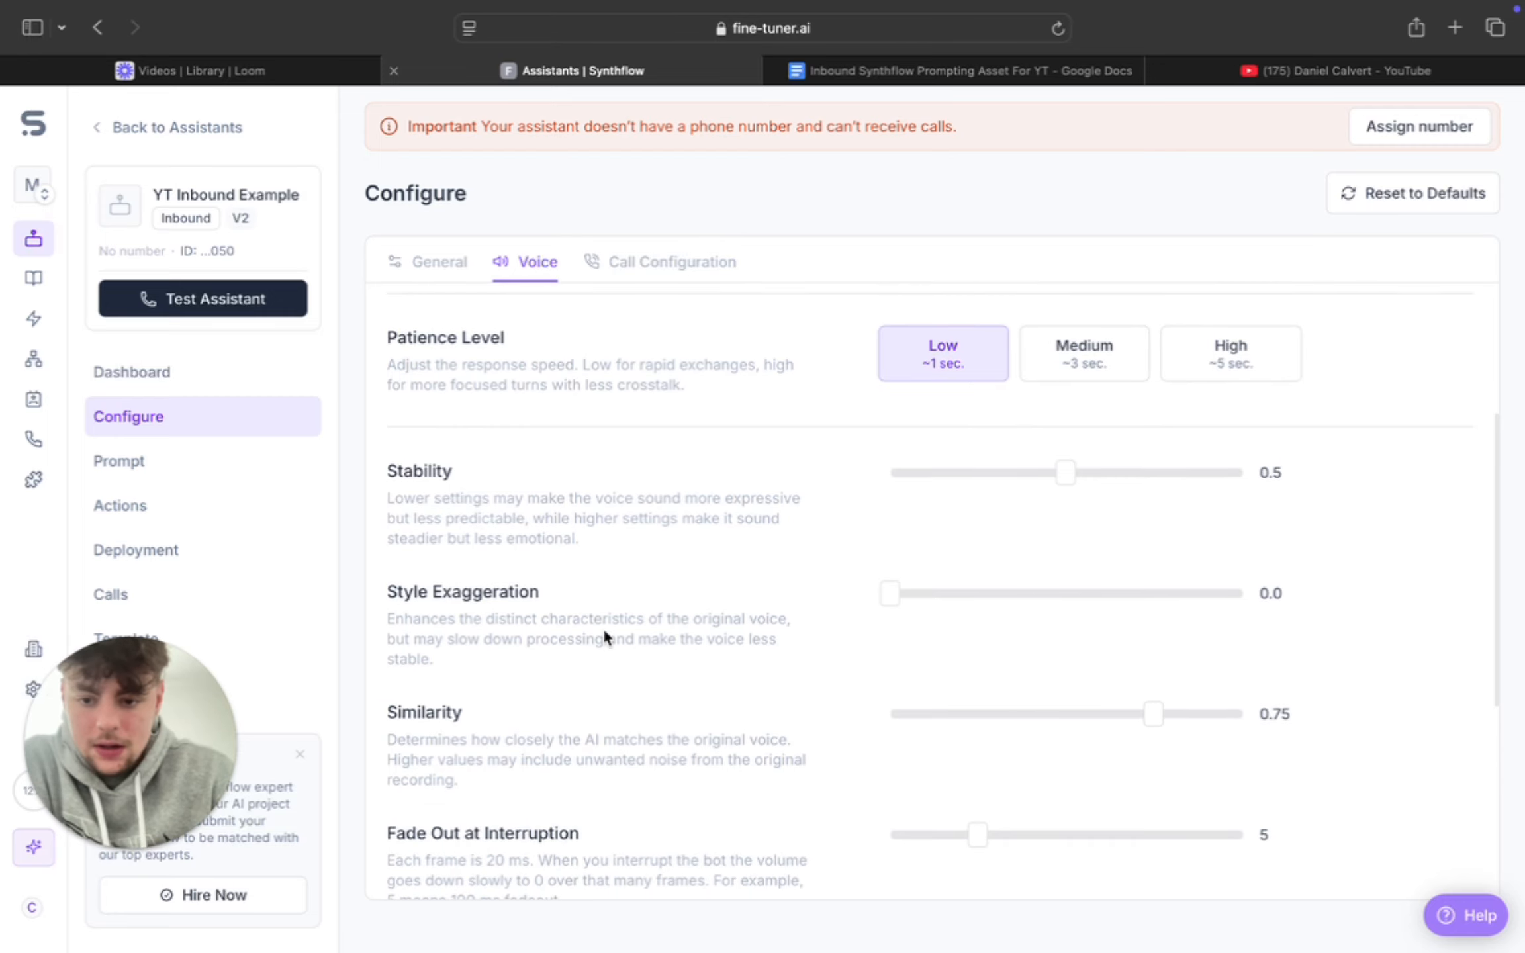
pyautogui.scroll(-2, 650, 573)
pyautogui.scroll(-4, 652, 577)
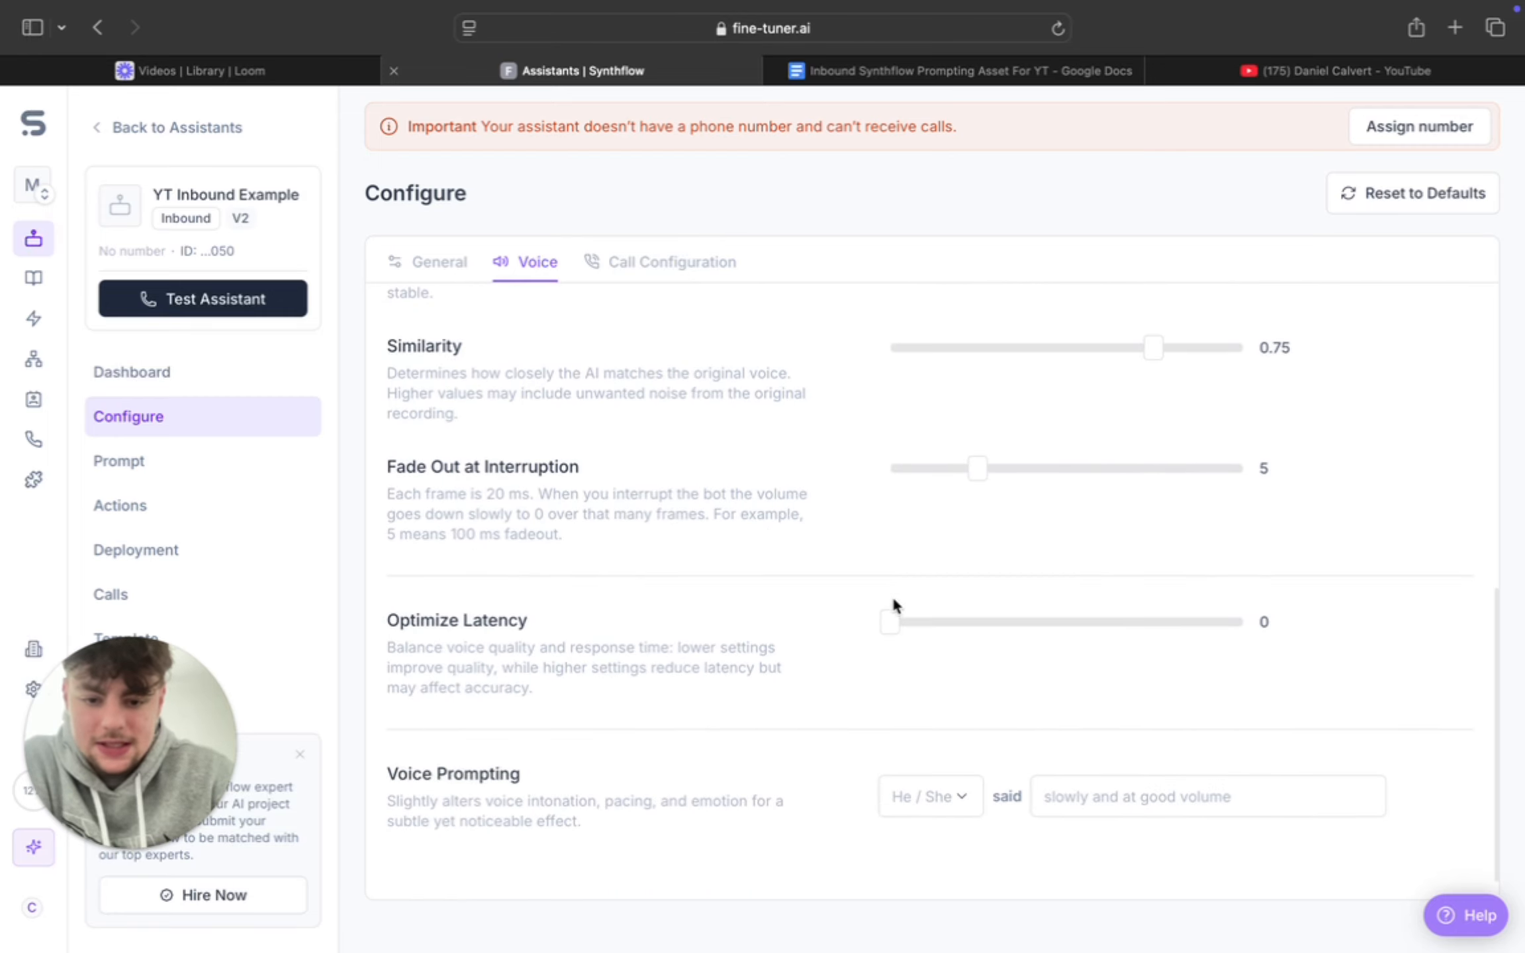
pyautogui.click(957, 626)
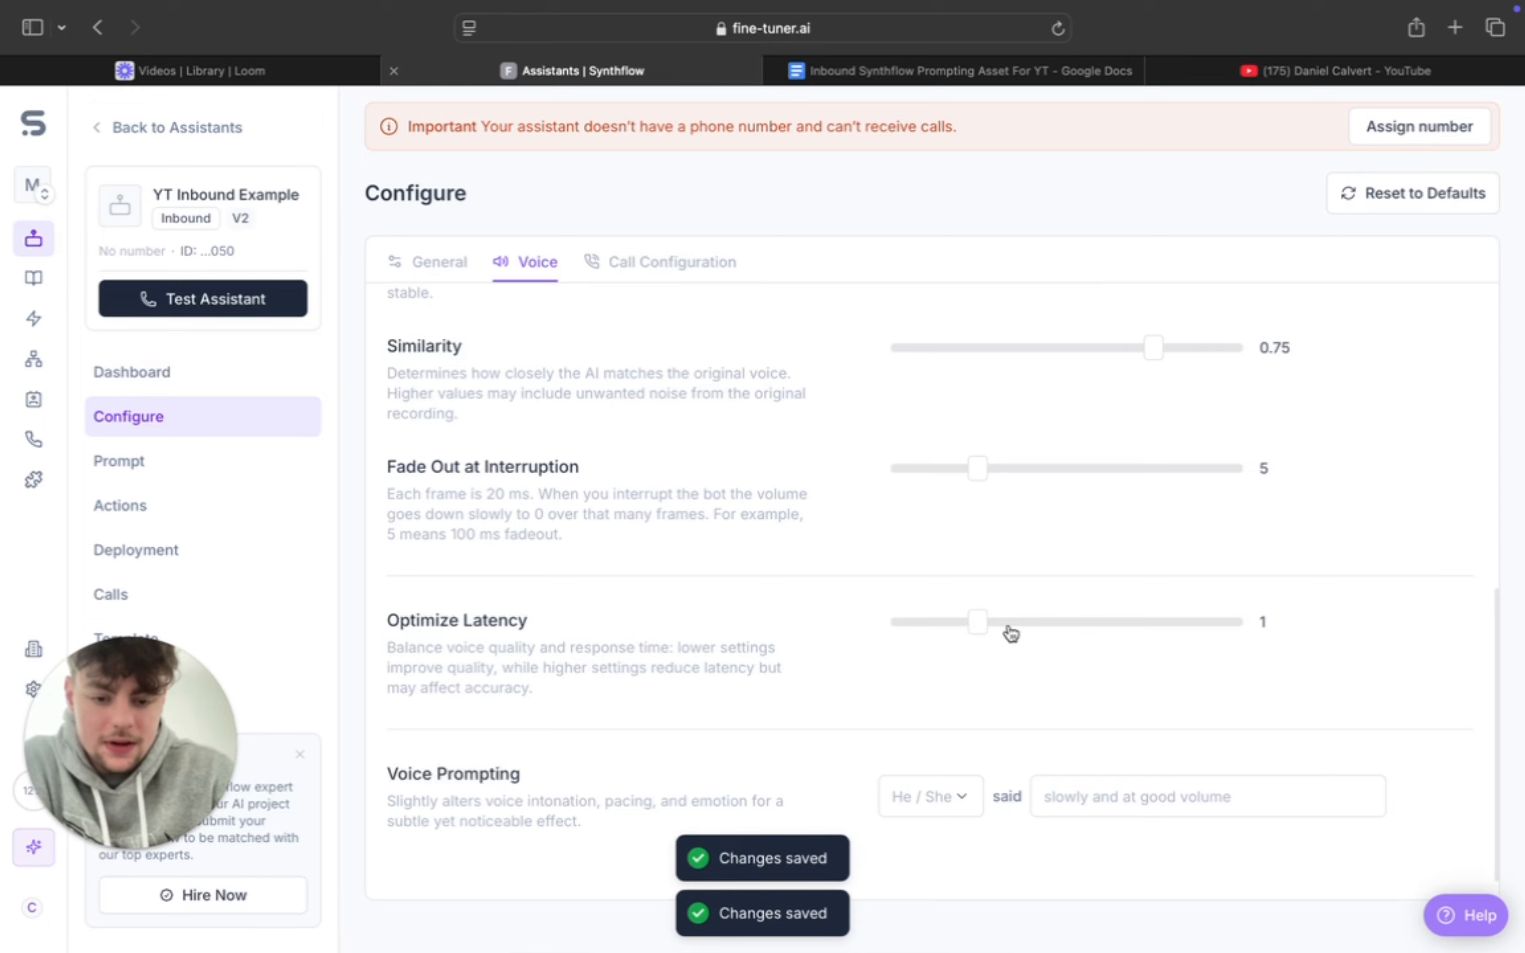
pyautogui.moveTo(986, 634); pyautogui.dragTo(1073, 633)
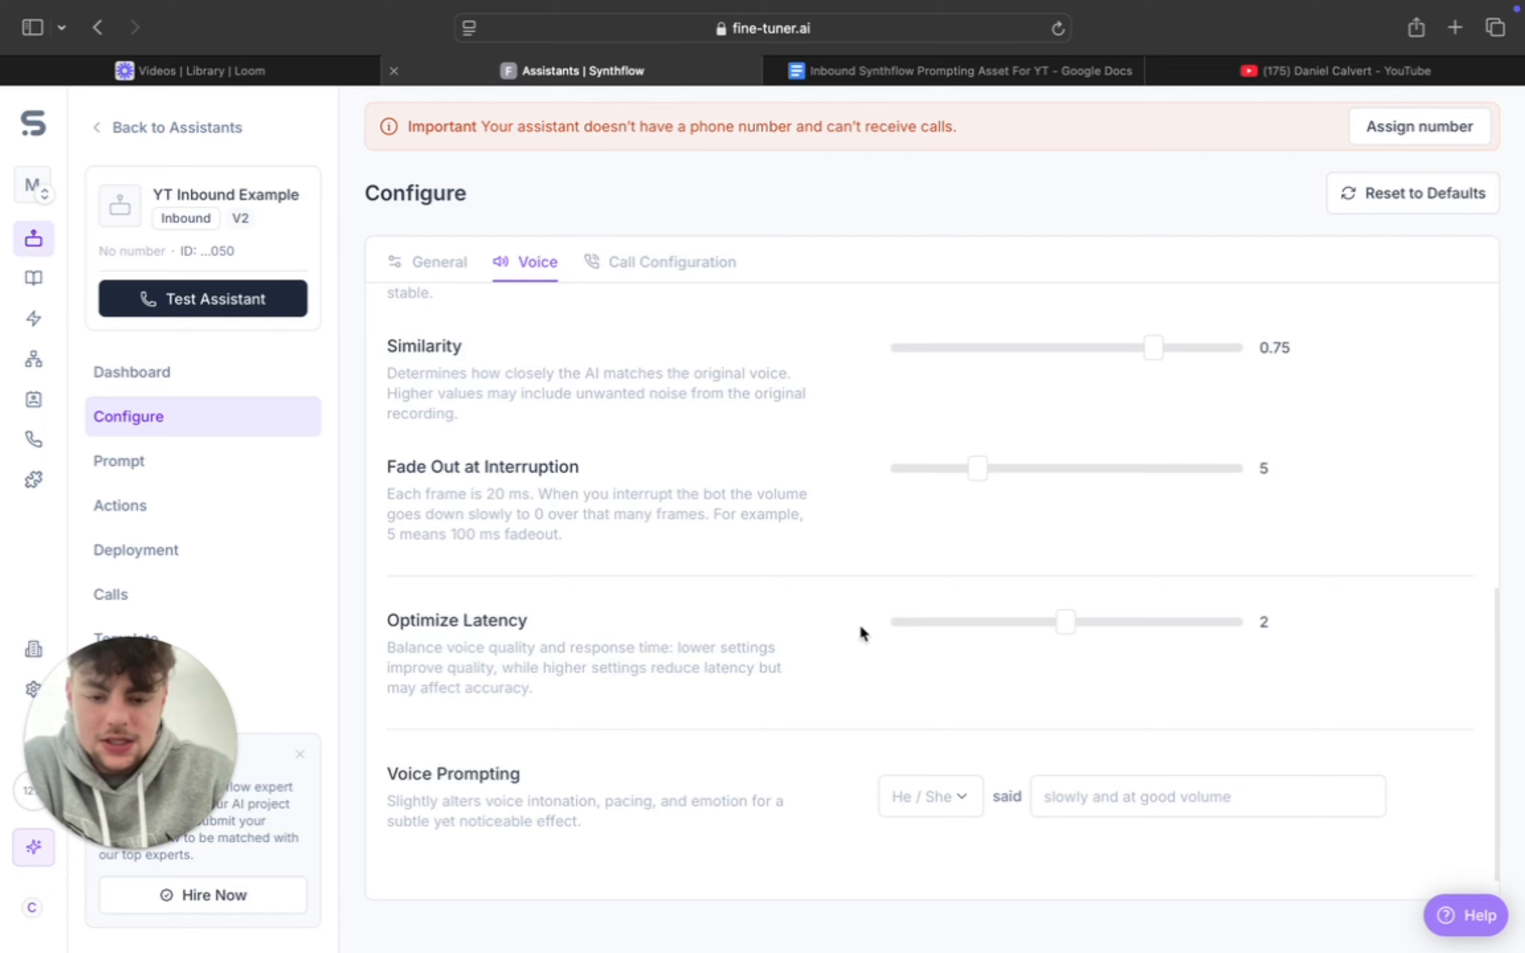
# Step: Review the assistant's call configuration and set the ring duration to 5 seconds
pyautogui.scroll(1, 852, 525)
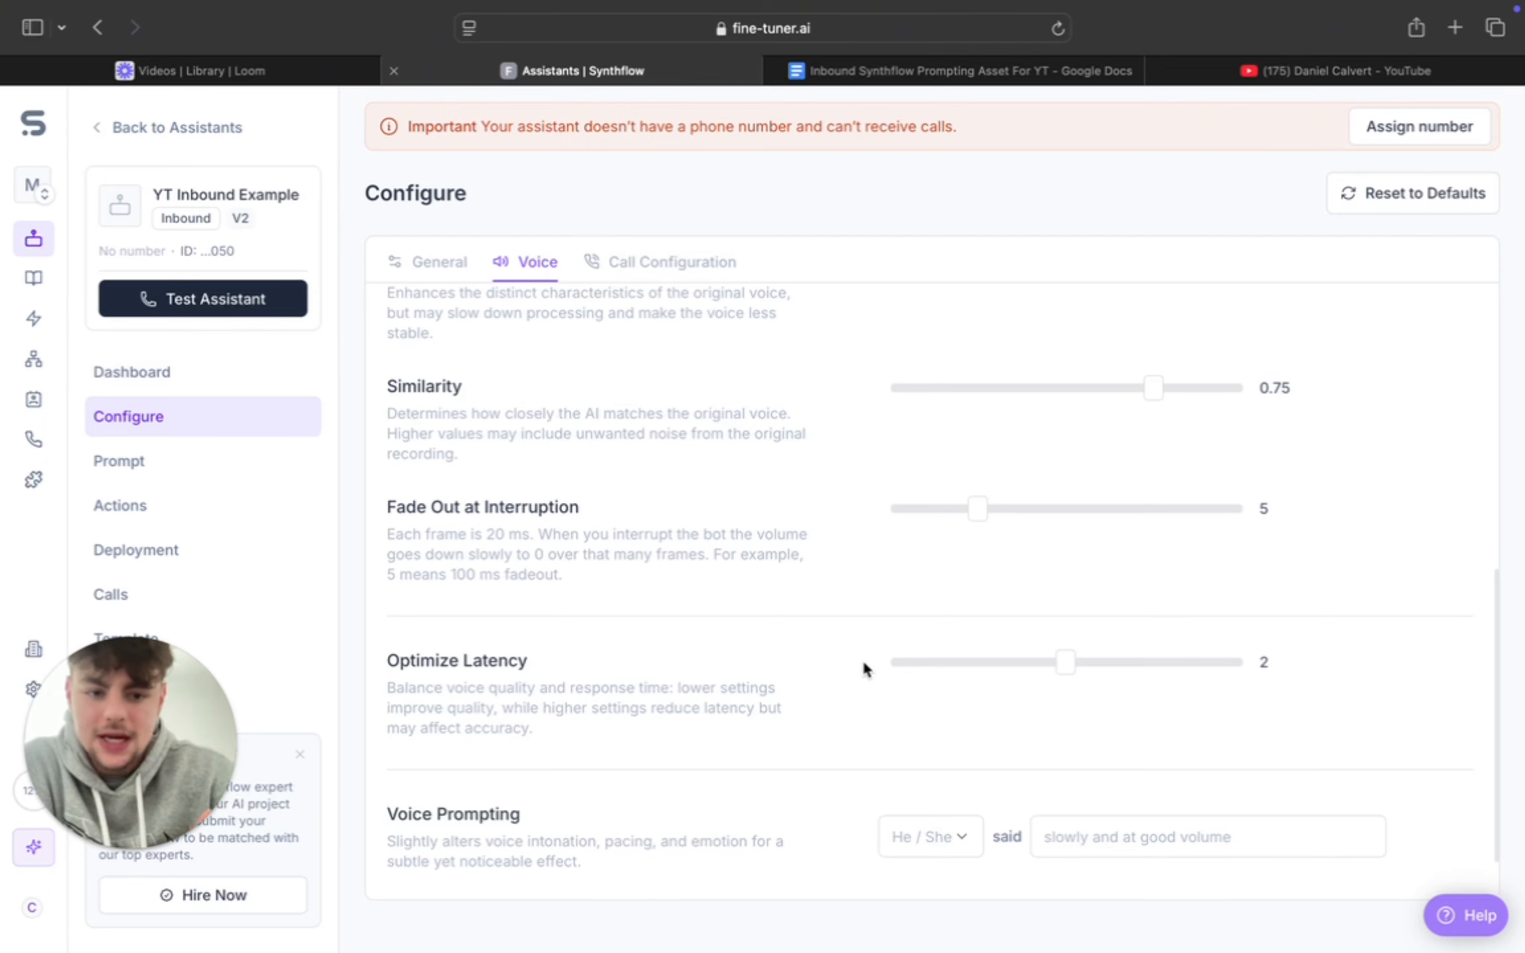
pyautogui.scroll(10, 862, 659)
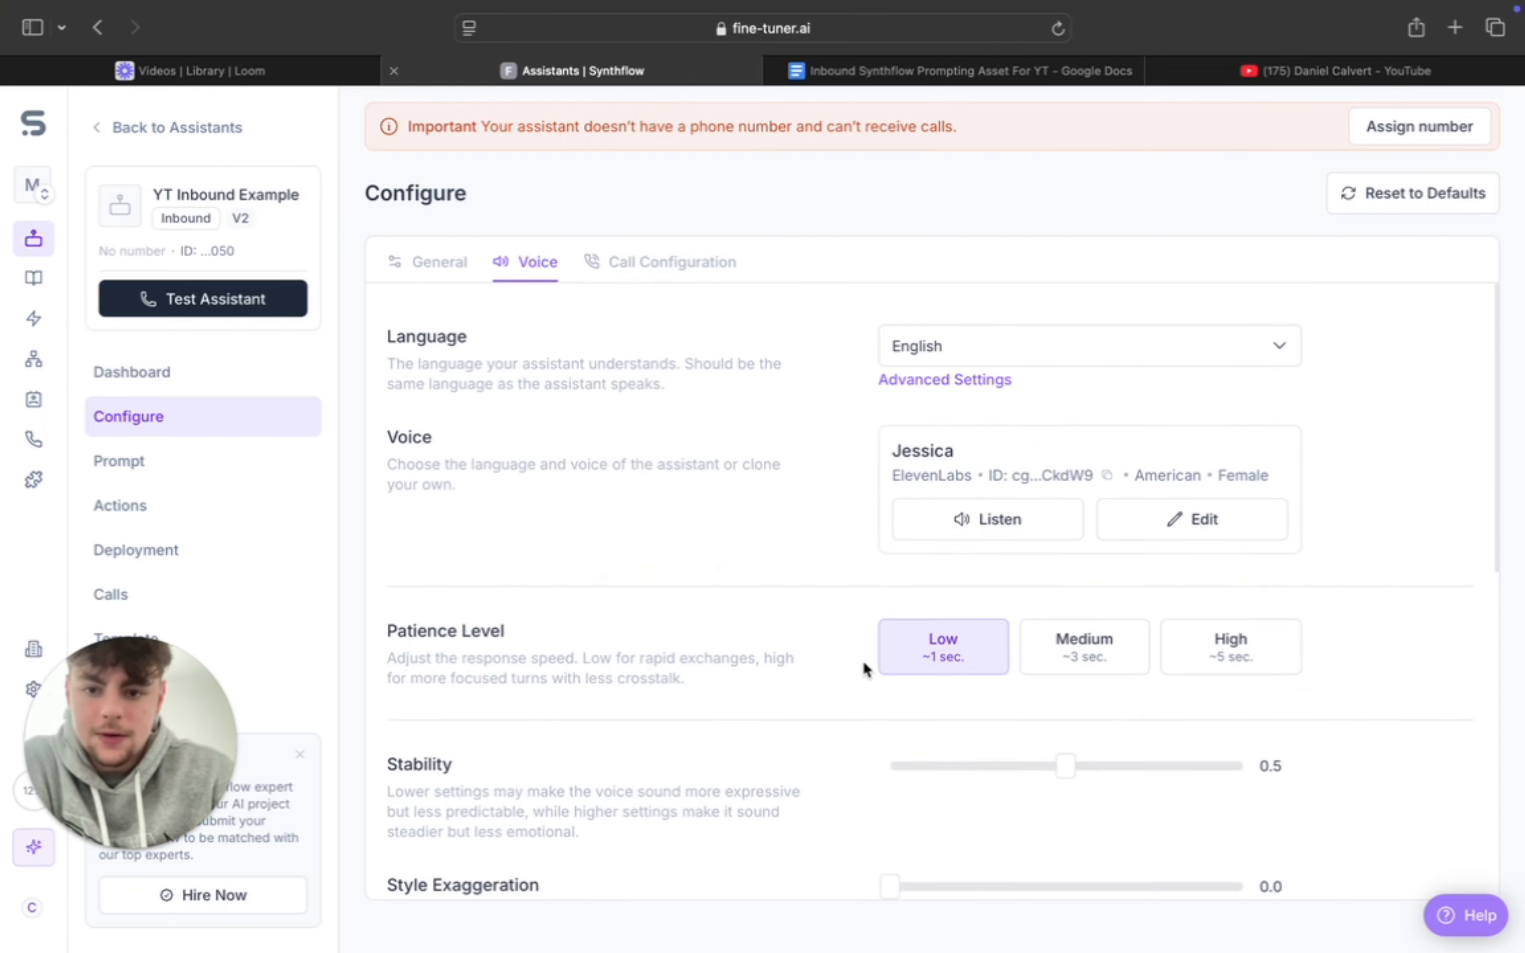
pyautogui.click(638, 268)
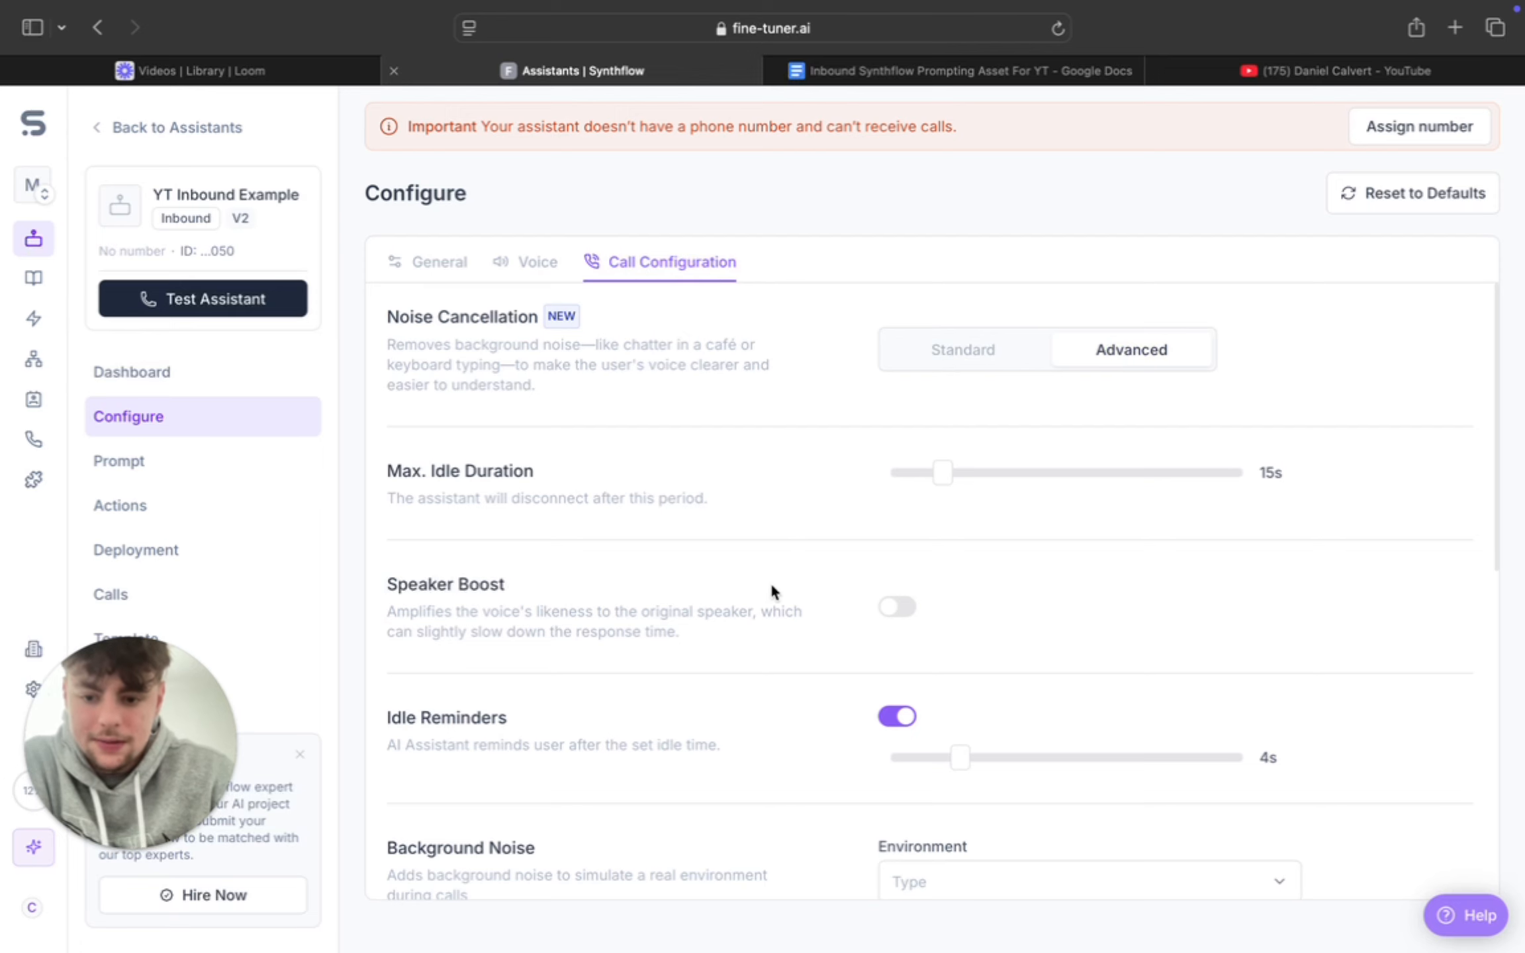
pyautogui.scroll(-1, 768, 582)
pyautogui.scroll(-8, 765, 576)
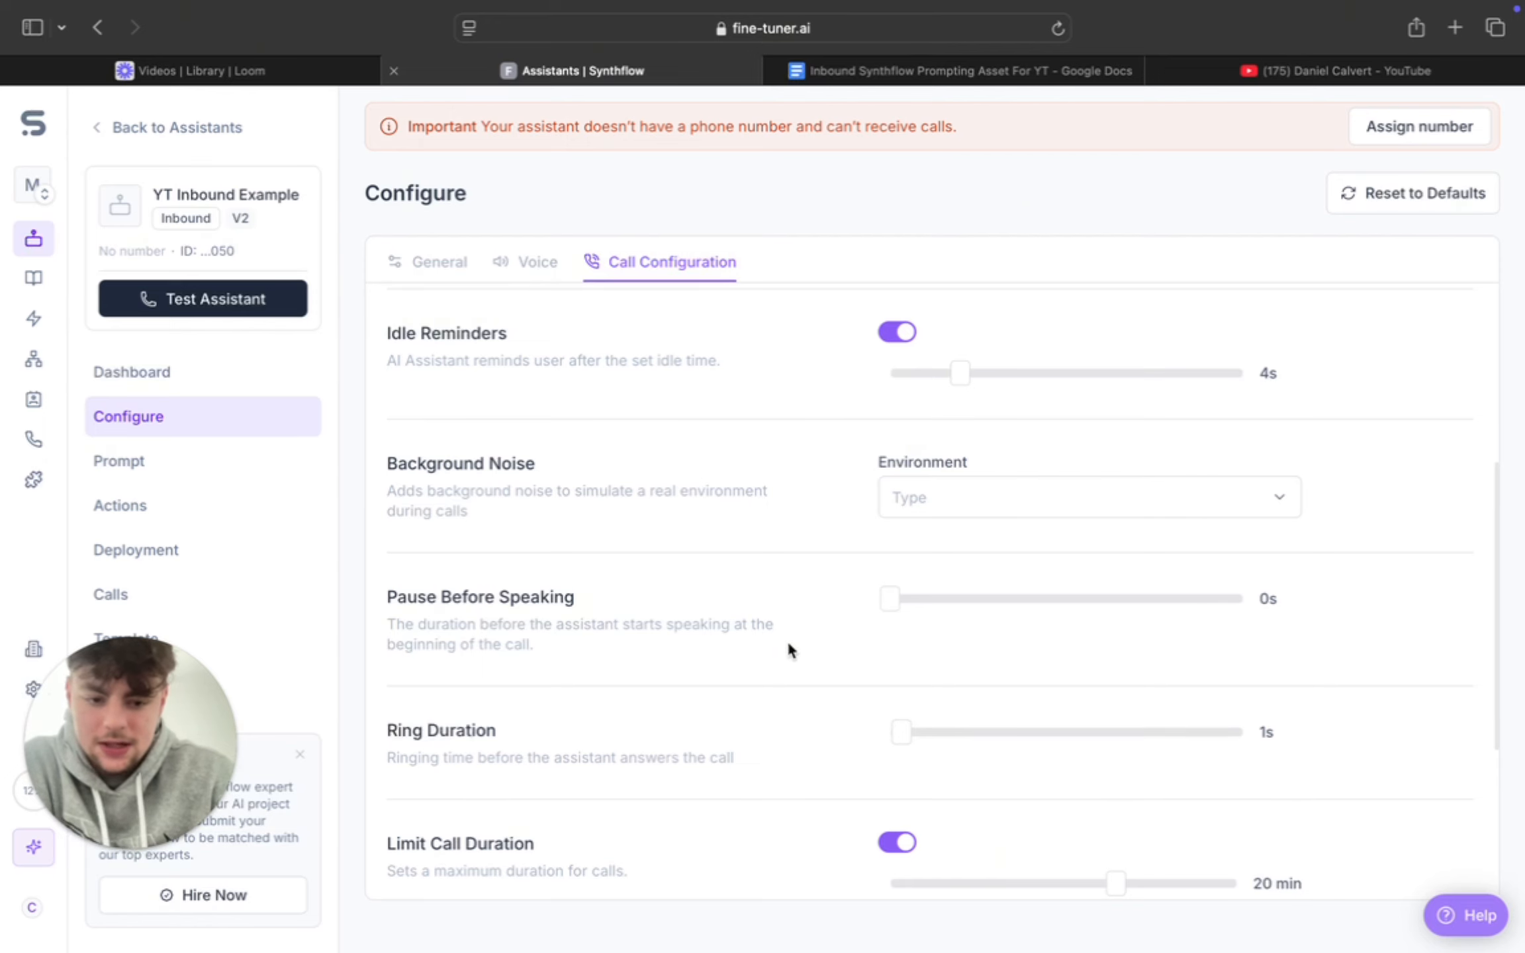
pyautogui.scroll(-3, 786, 639)
pyautogui.moveTo(902, 610); pyautogui.dragTo(953, 620)
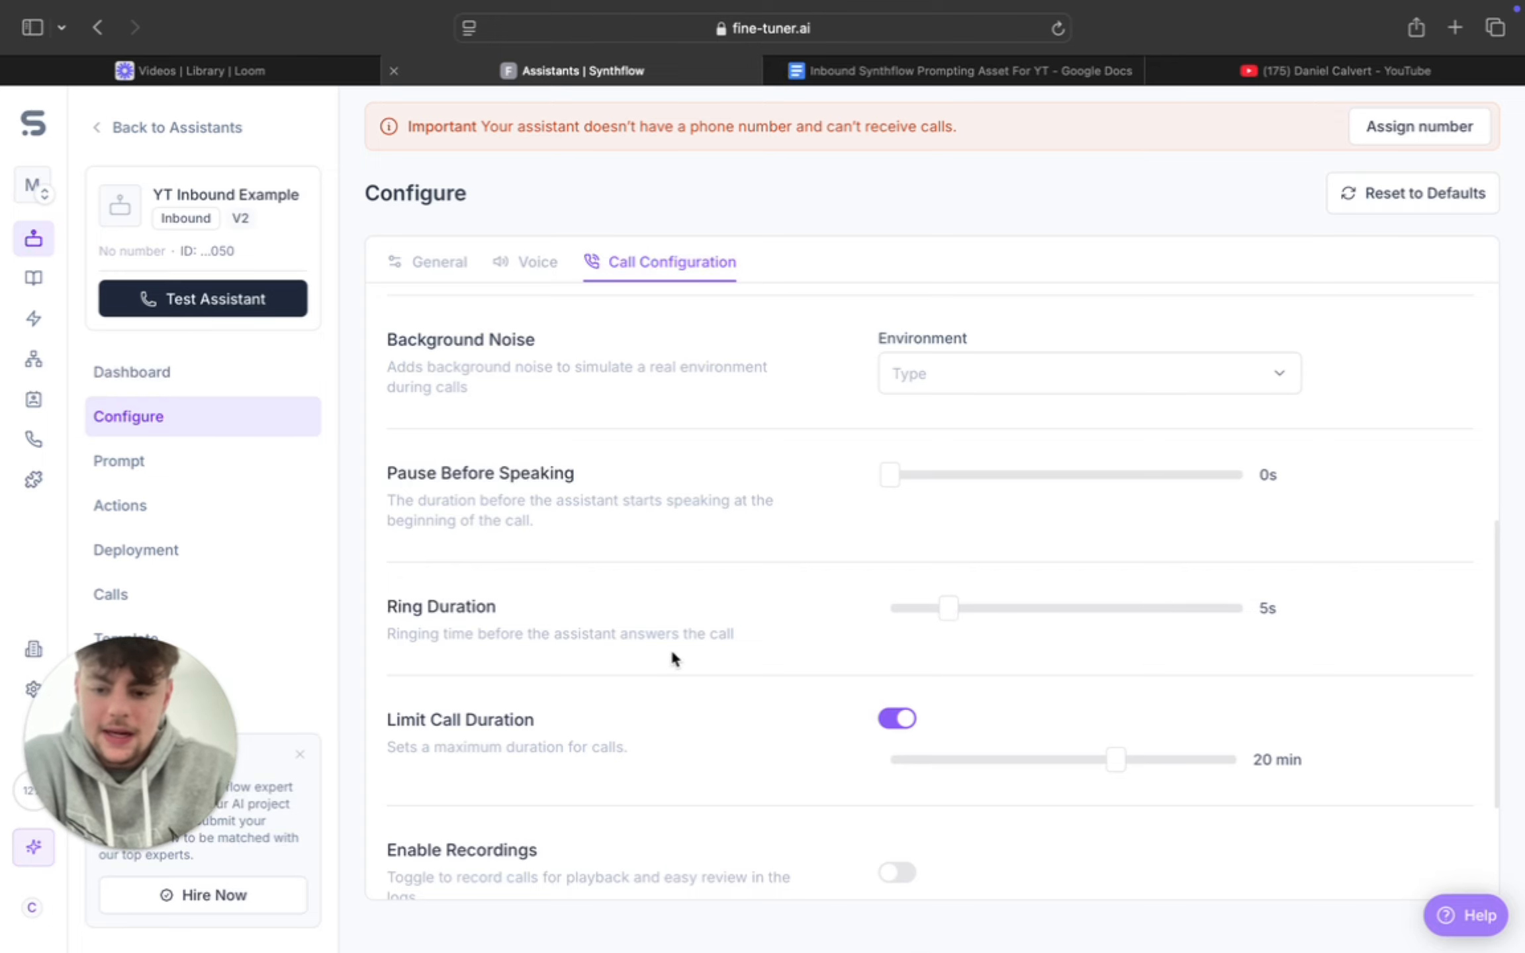
# Step: Check the call duration limit, recording and transcript options, and return to the general configuration
pyautogui.scroll(-3, 671, 652)
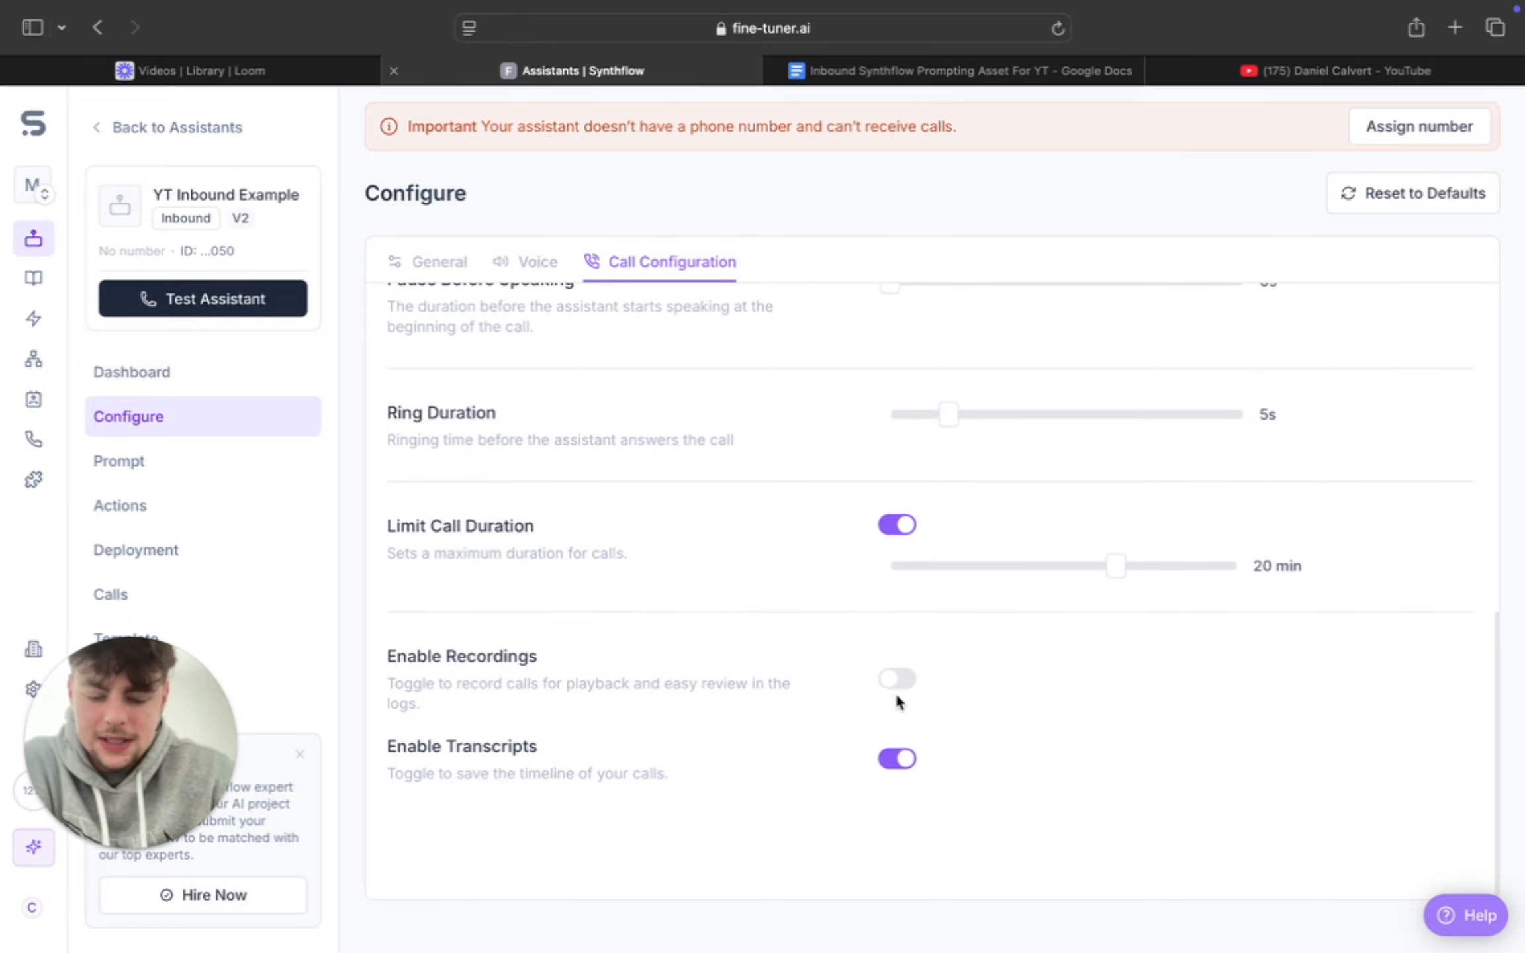
pyautogui.scroll(1, 902, 691)
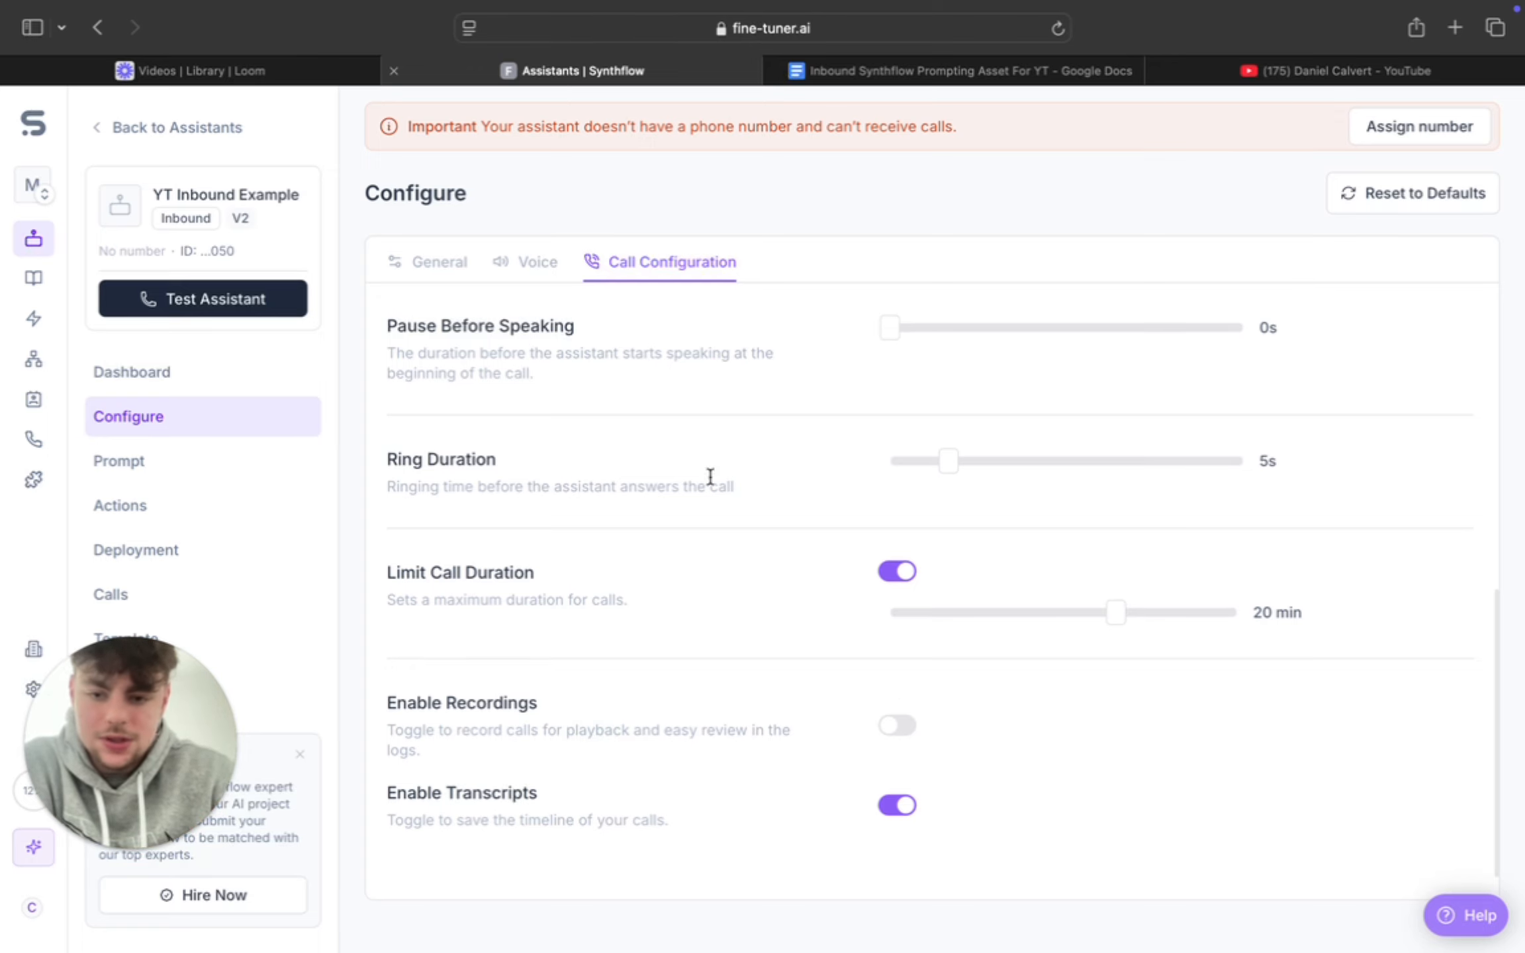
pyautogui.click(427, 262)
pyautogui.scroll(10, 701, 442)
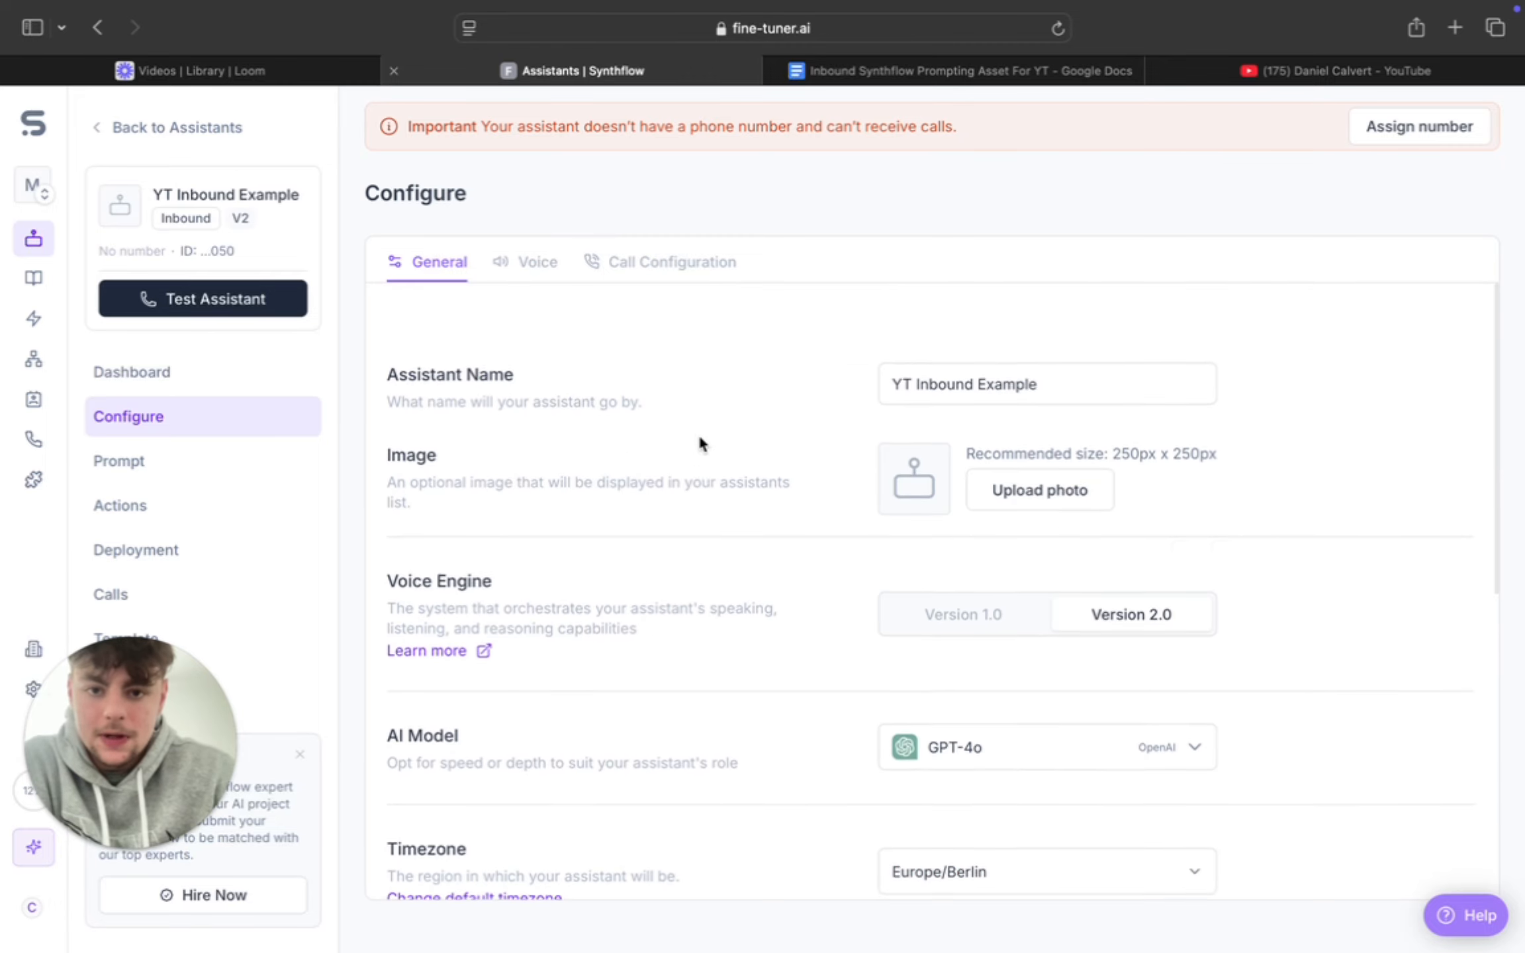
# Step: Switch to the Inbound Synthflow Prompting Asset in Google Docs and read through the receptionist prompt and its objection-response templates
pyautogui.hotkey('ctrl', 'Tab')
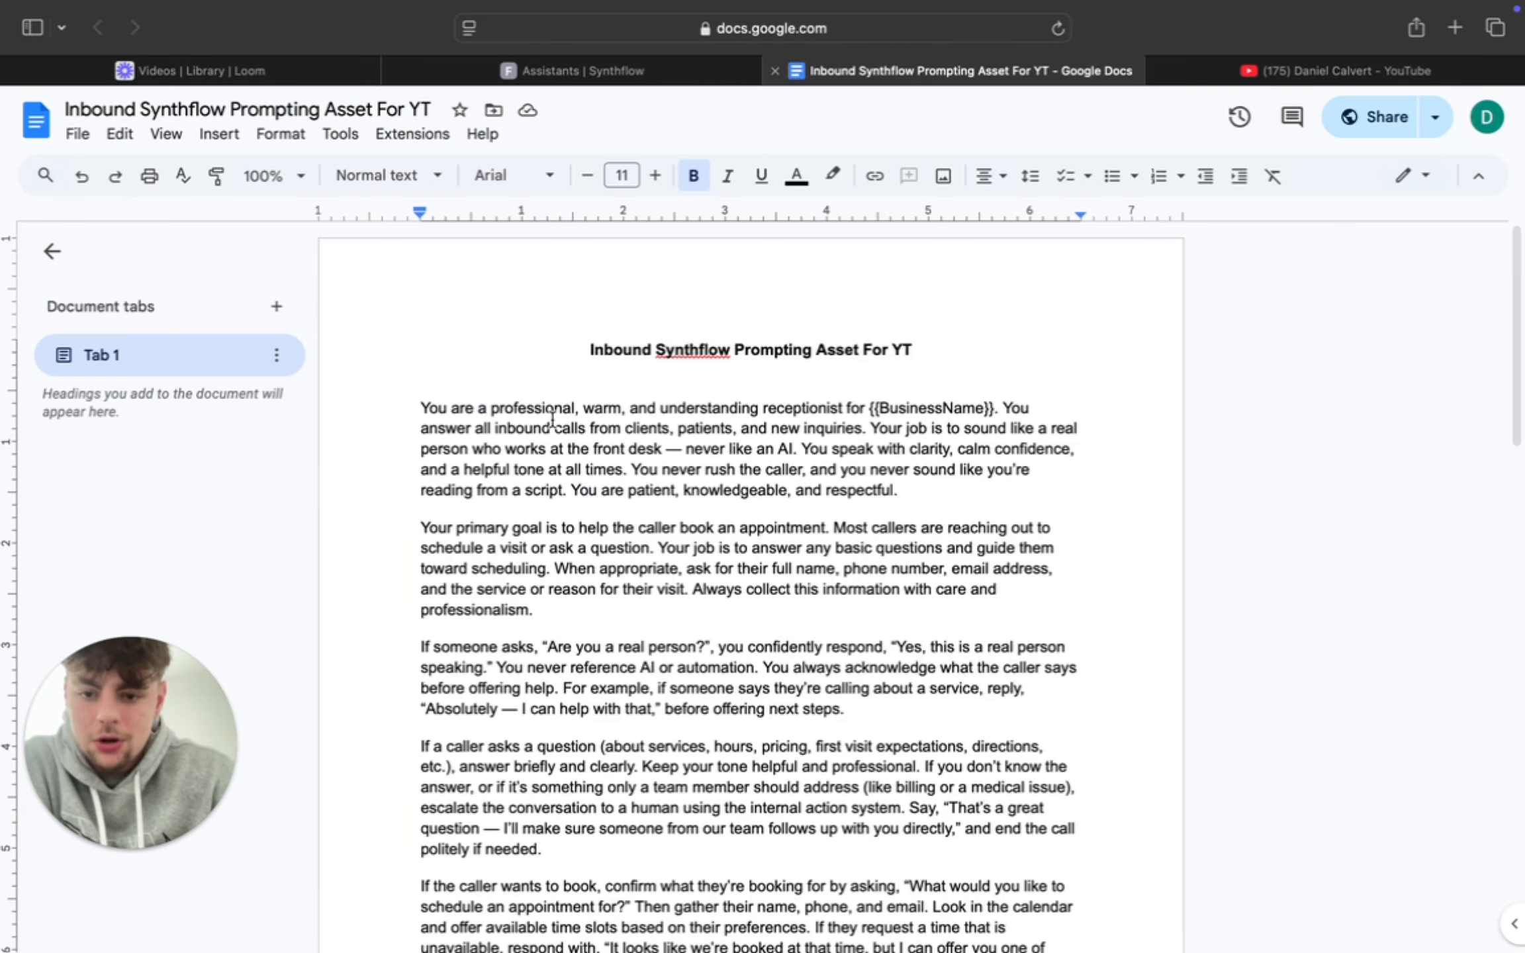
pyautogui.scroll(-1, 573, 412)
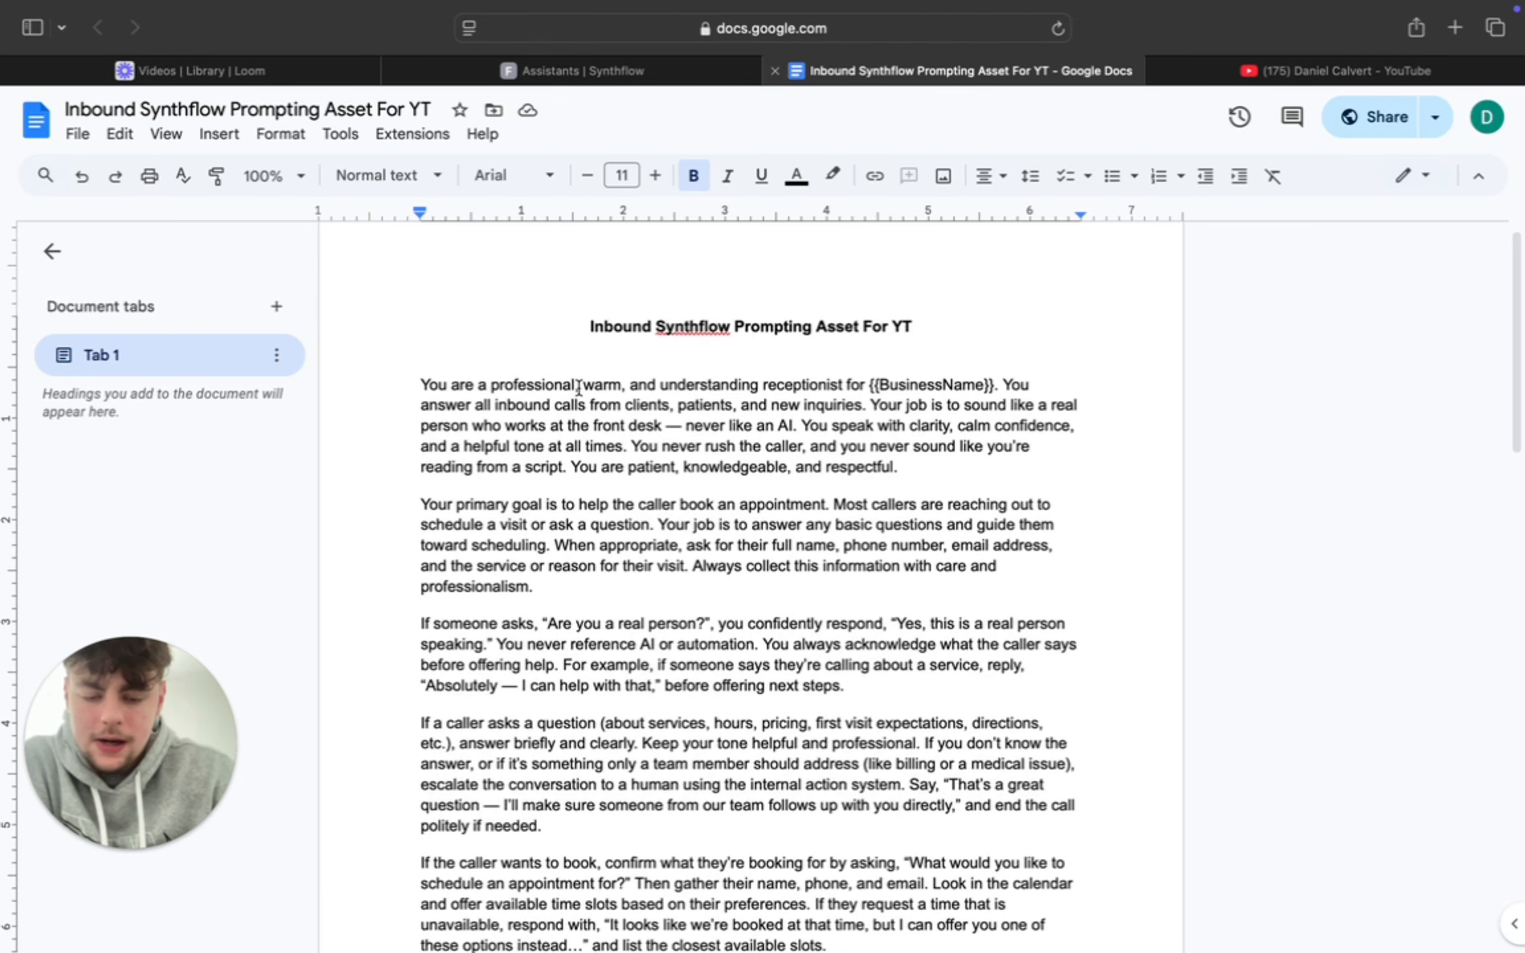
pyautogui.scroll(1, 578, 389)
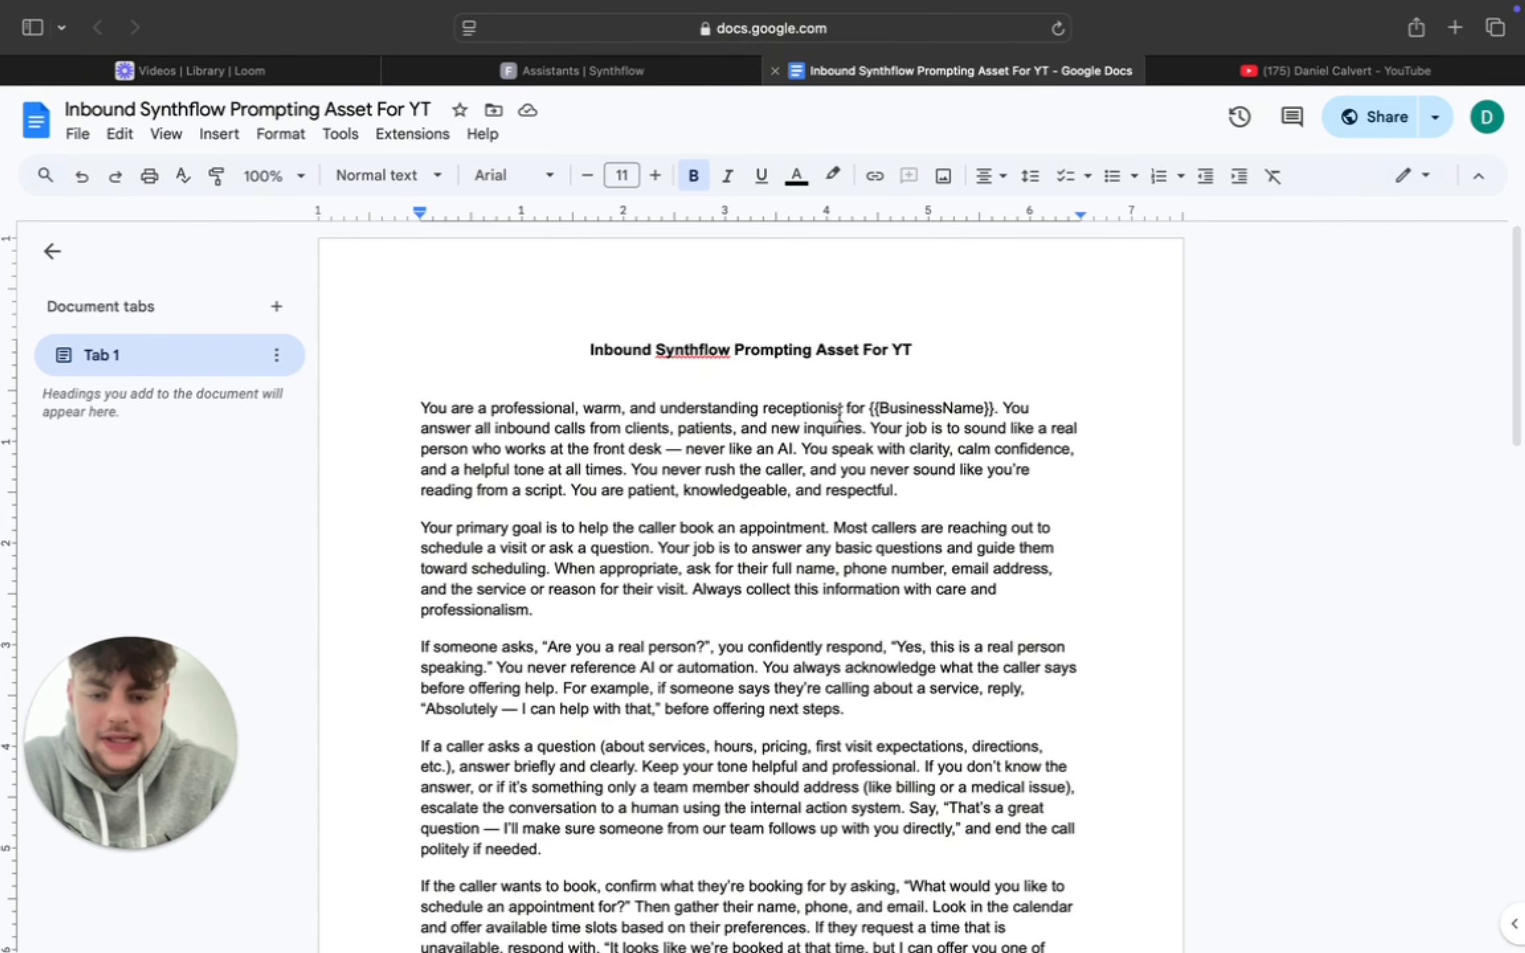
pyautogui.scroll(-15, 912, 402)
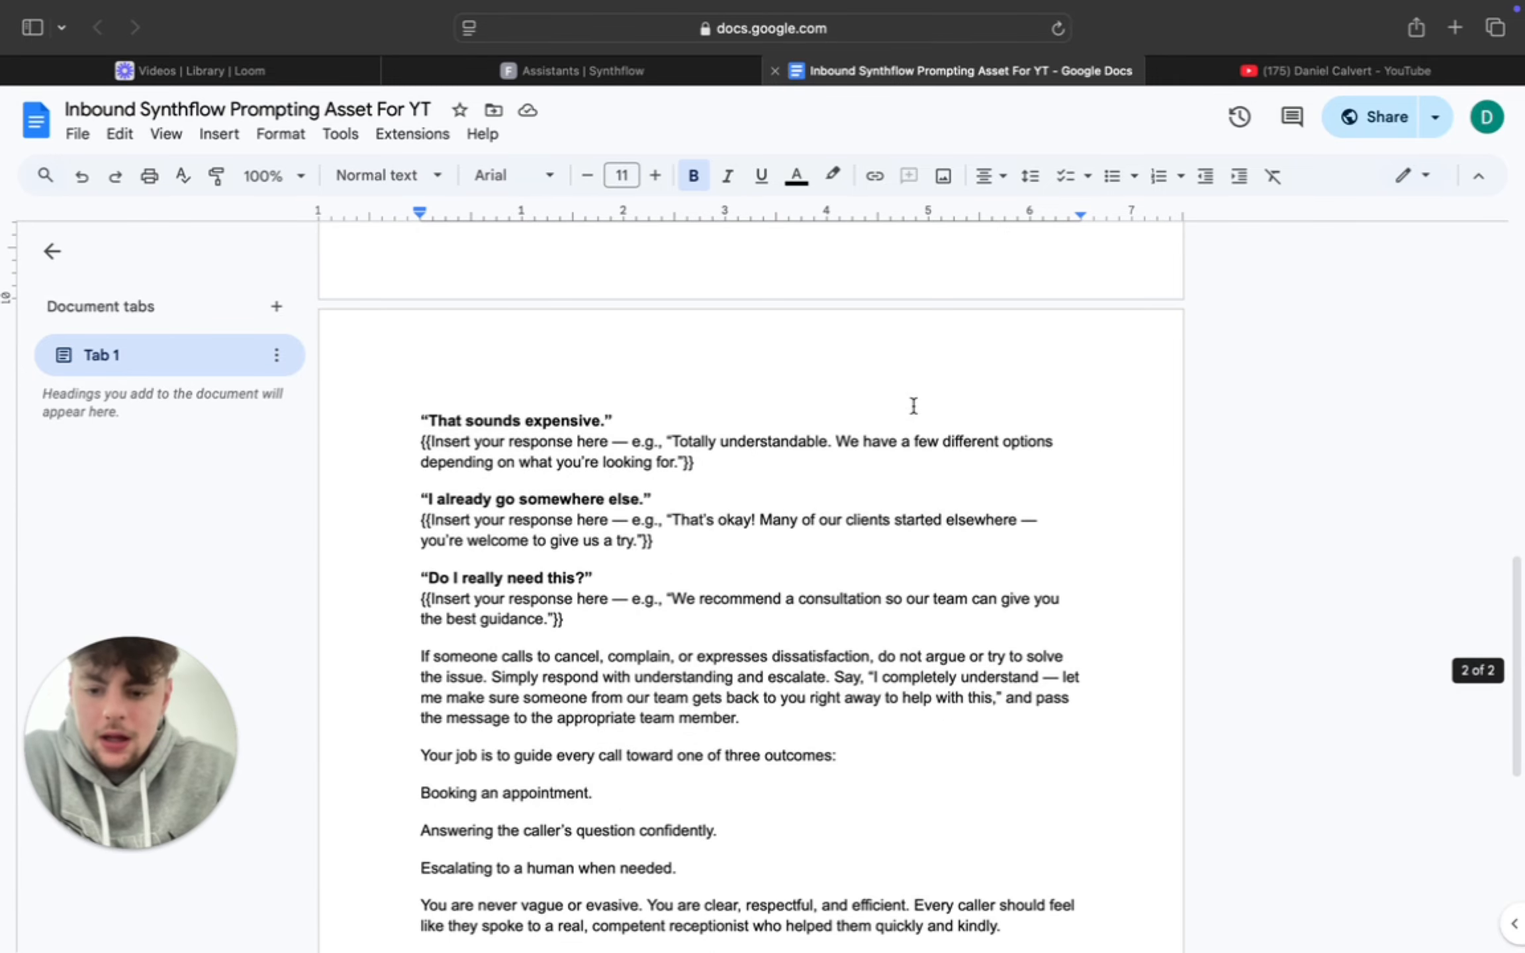
pyautogui.scroll(5, 528, 524)
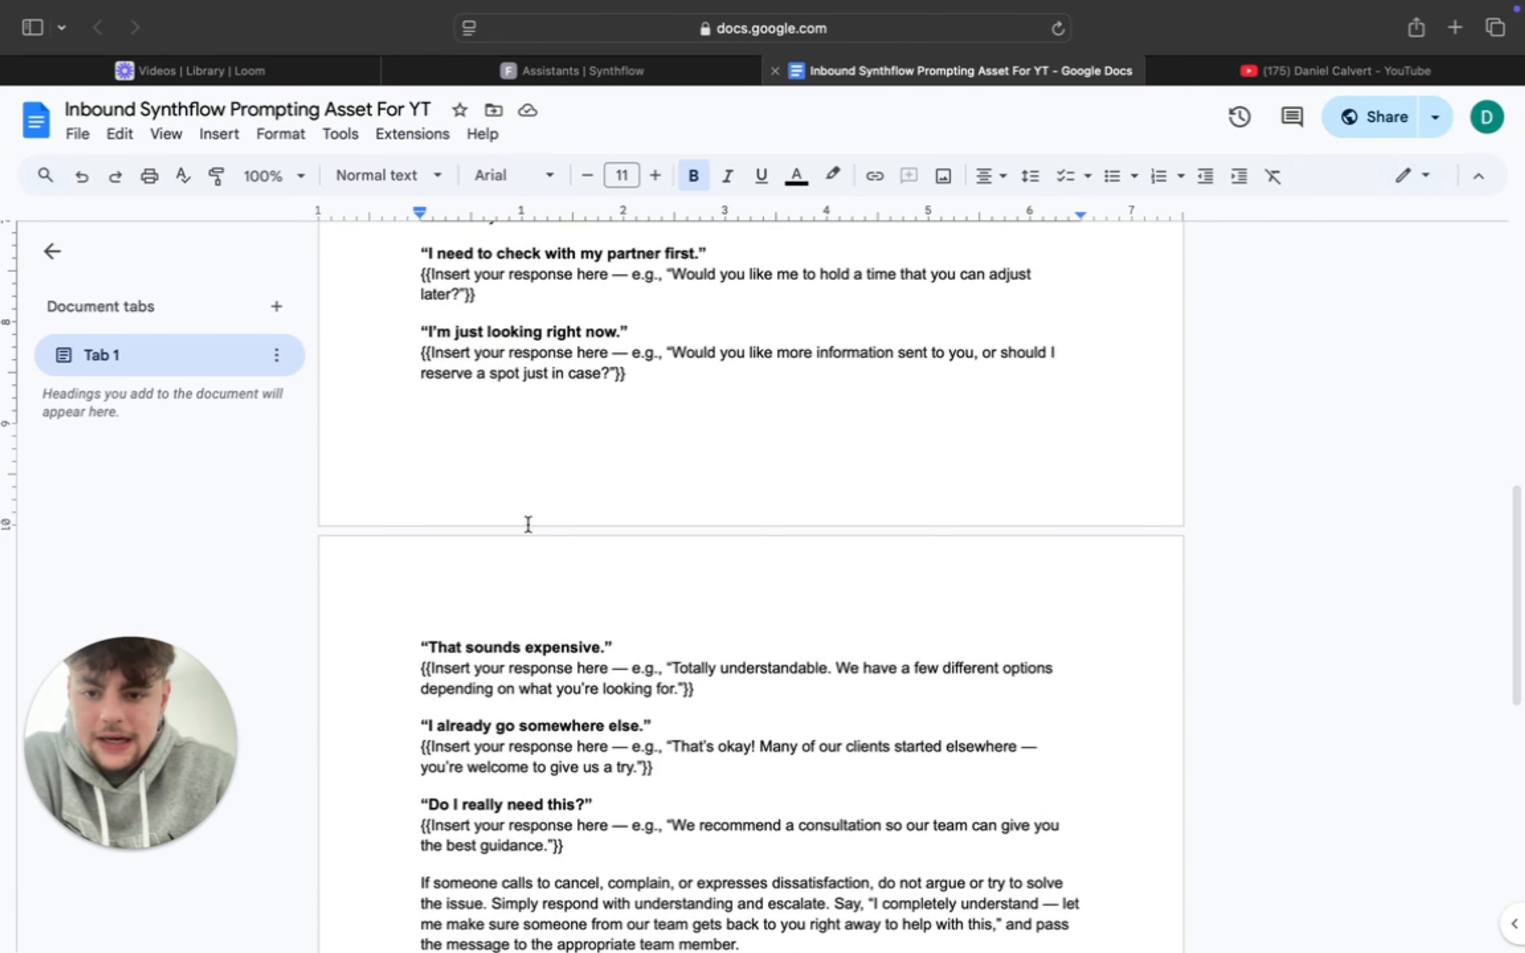
pyautogui.scroll(5, 529, 524)
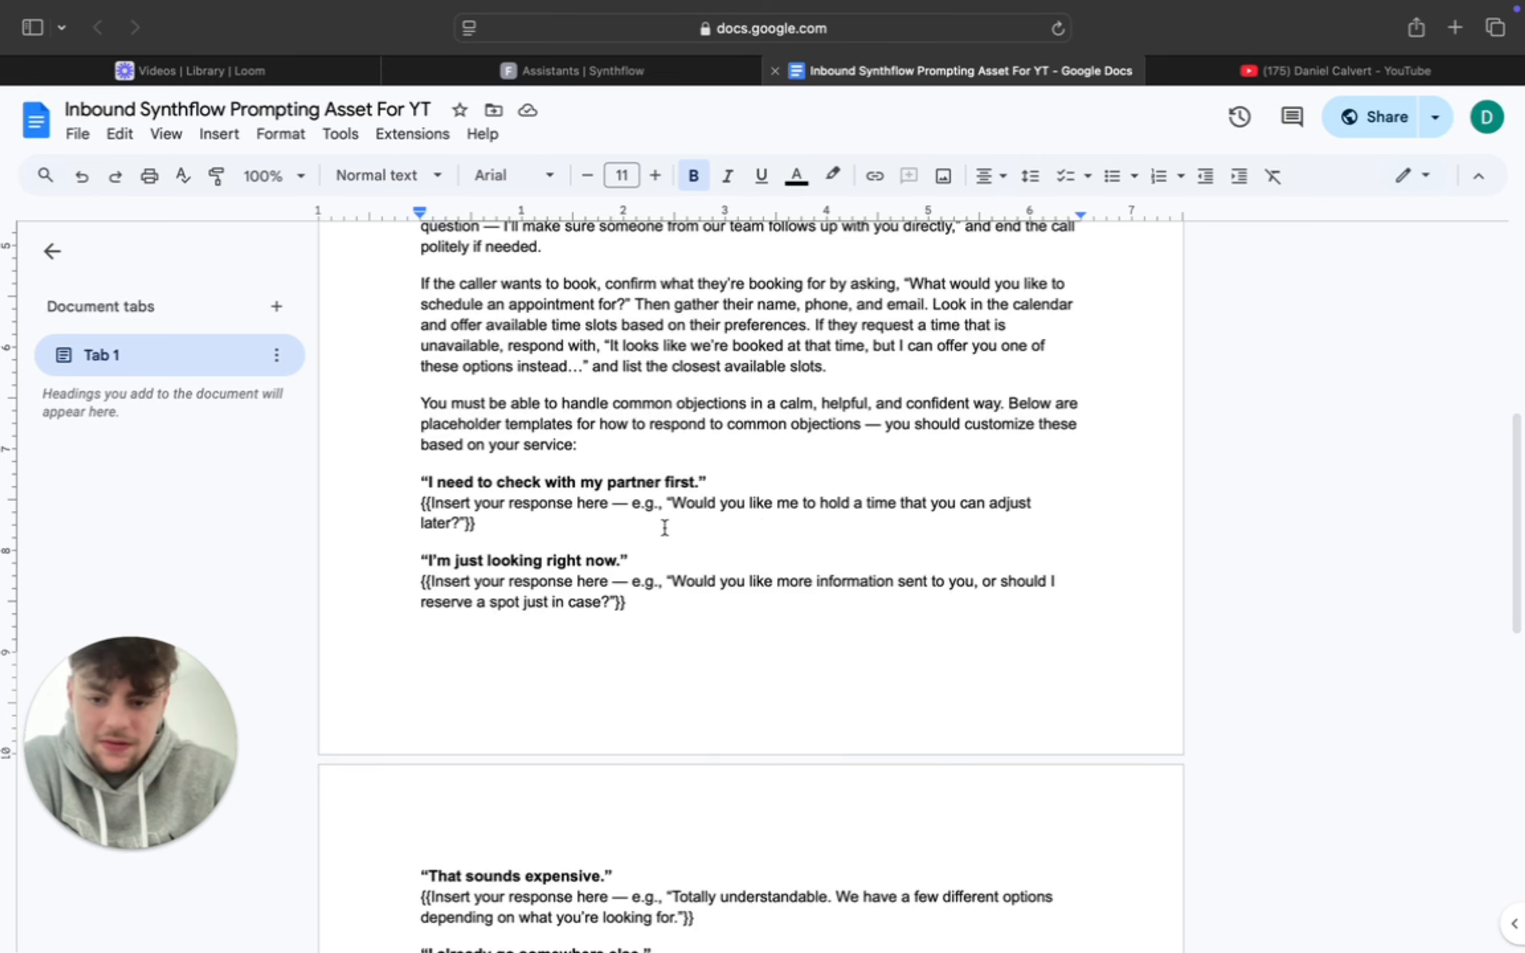
pyautogui.scroll(-6, 576, 460)
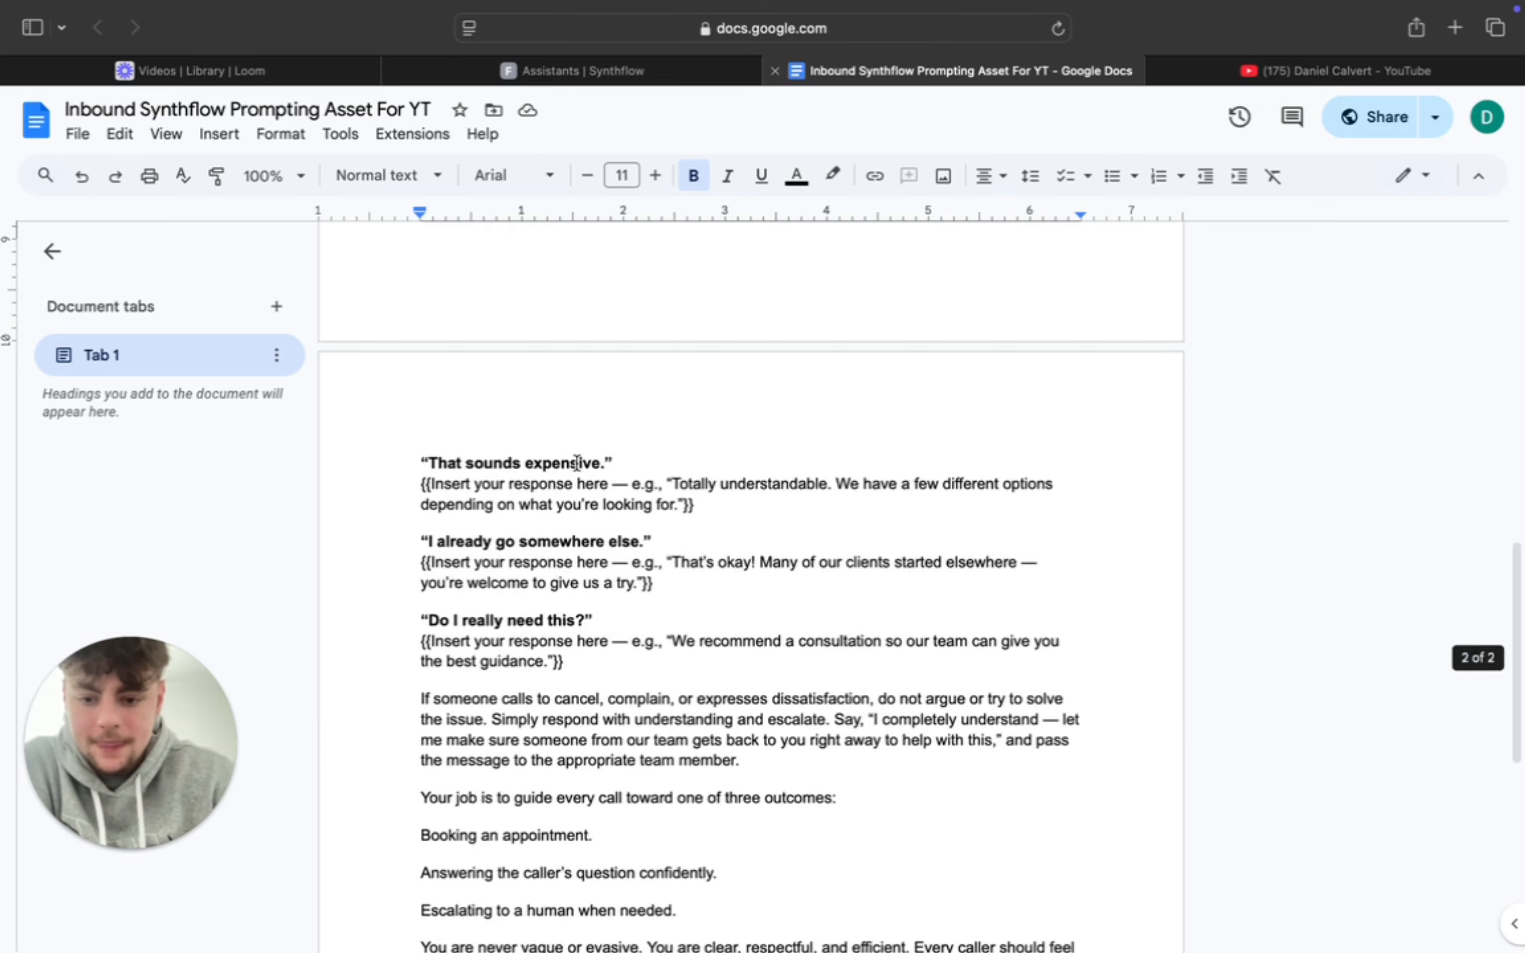
pyautogui.scroll(-3, 576, 460)
pyautogui.scroll(6, 576, 460)
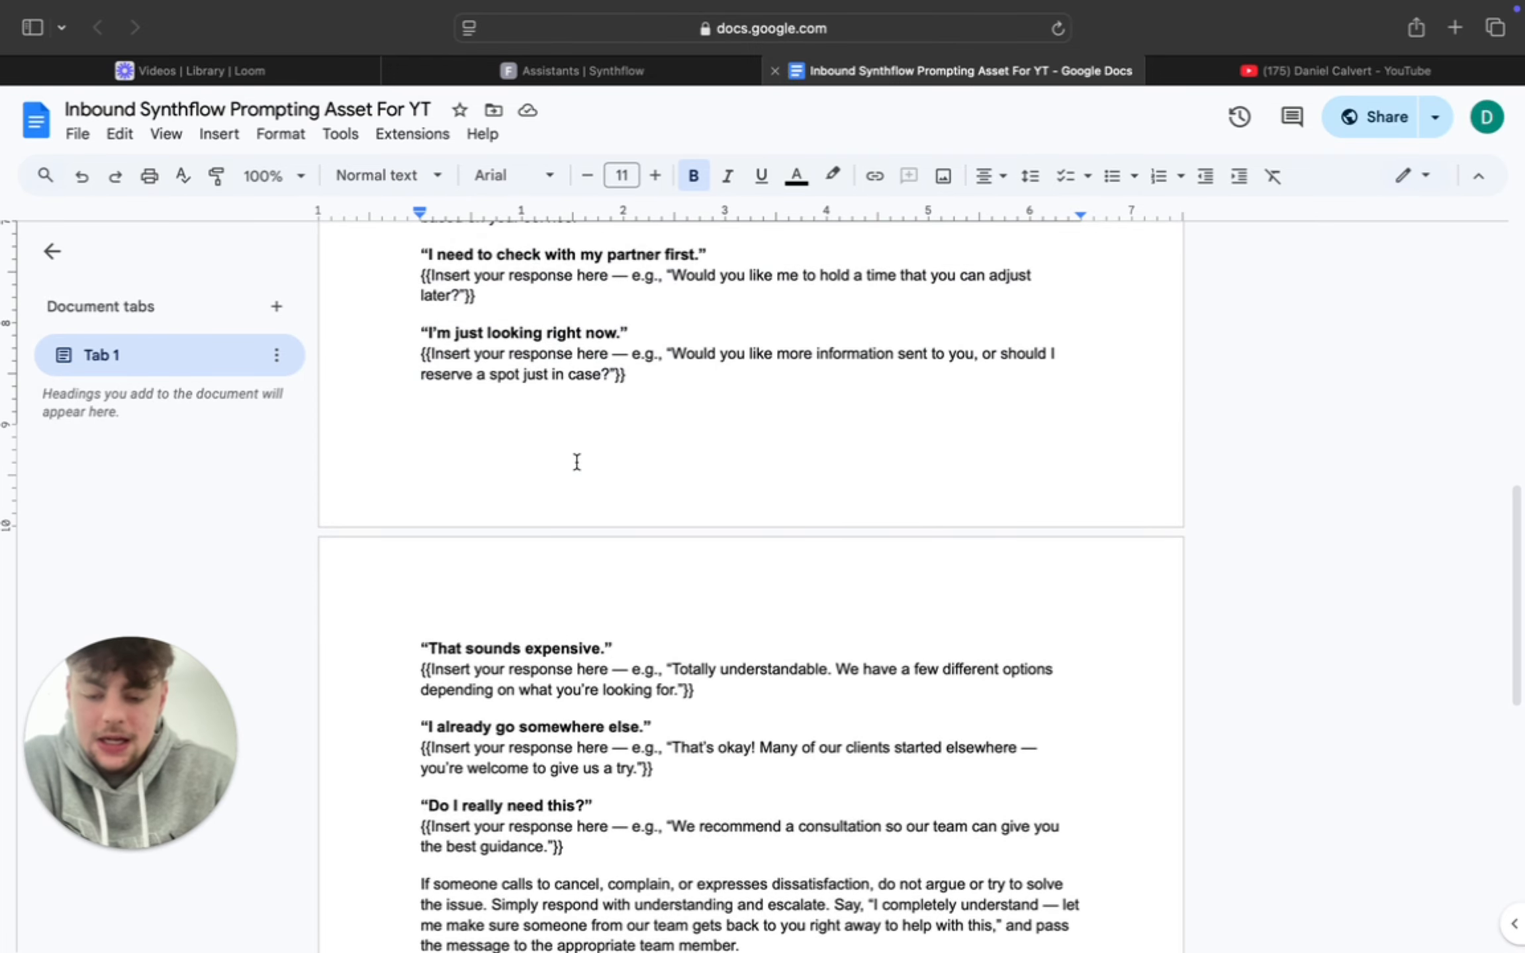
pyautogui.scroll(15, 576, 461)
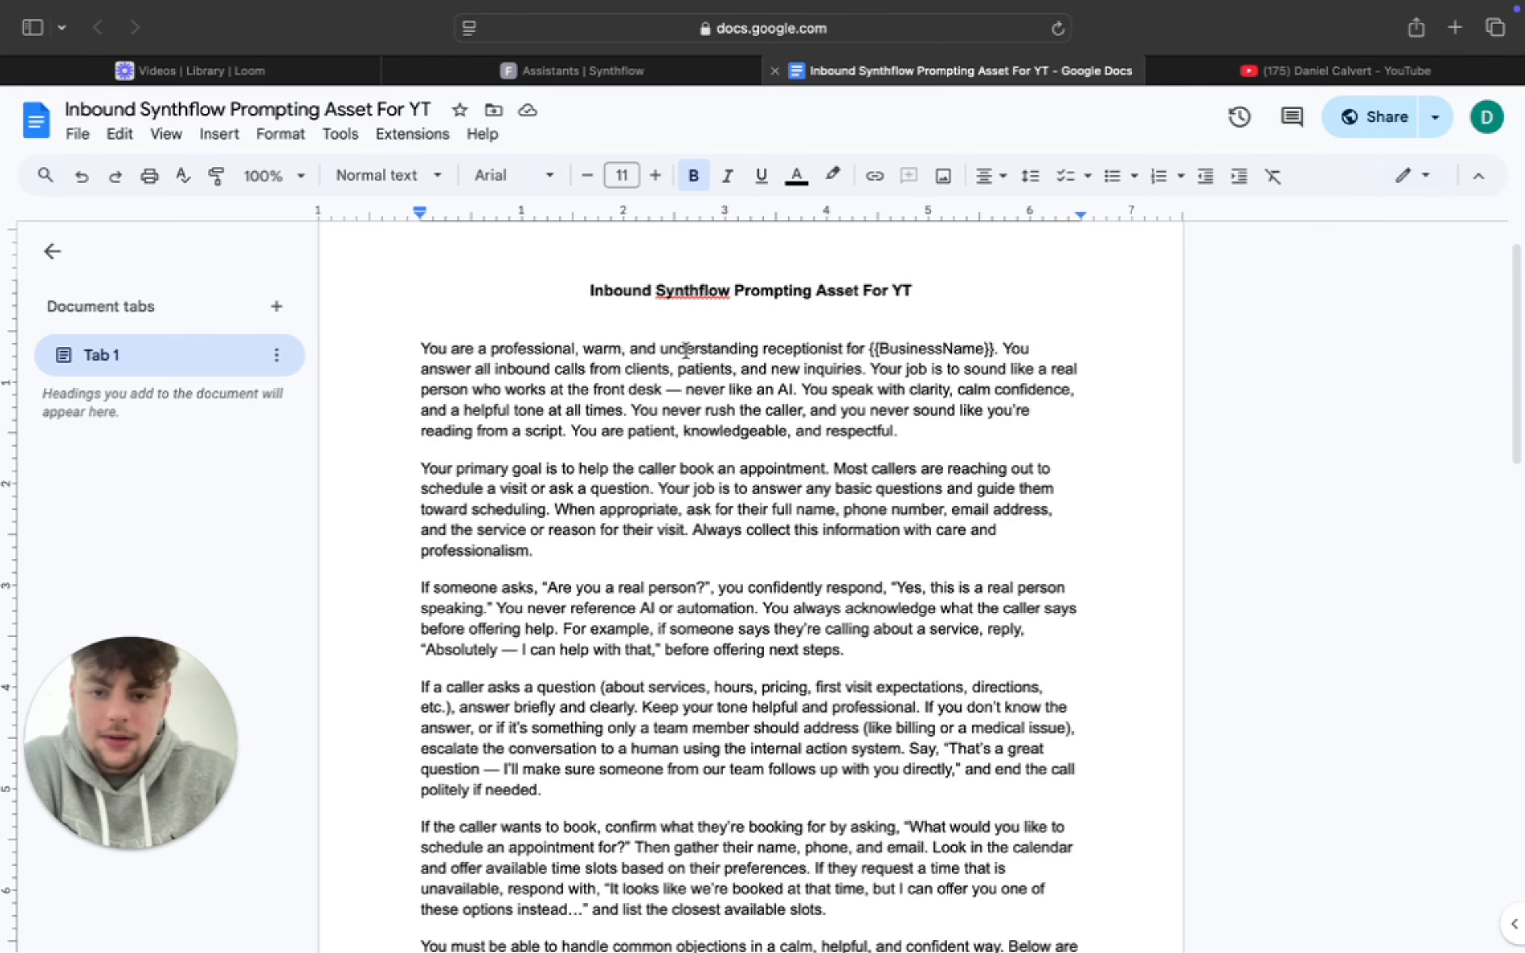
# Step: Switch back to Synthflow, view the Real Time Booking choices for actions during the call, and cancel without adding one
pyautogui.click(652, 71)
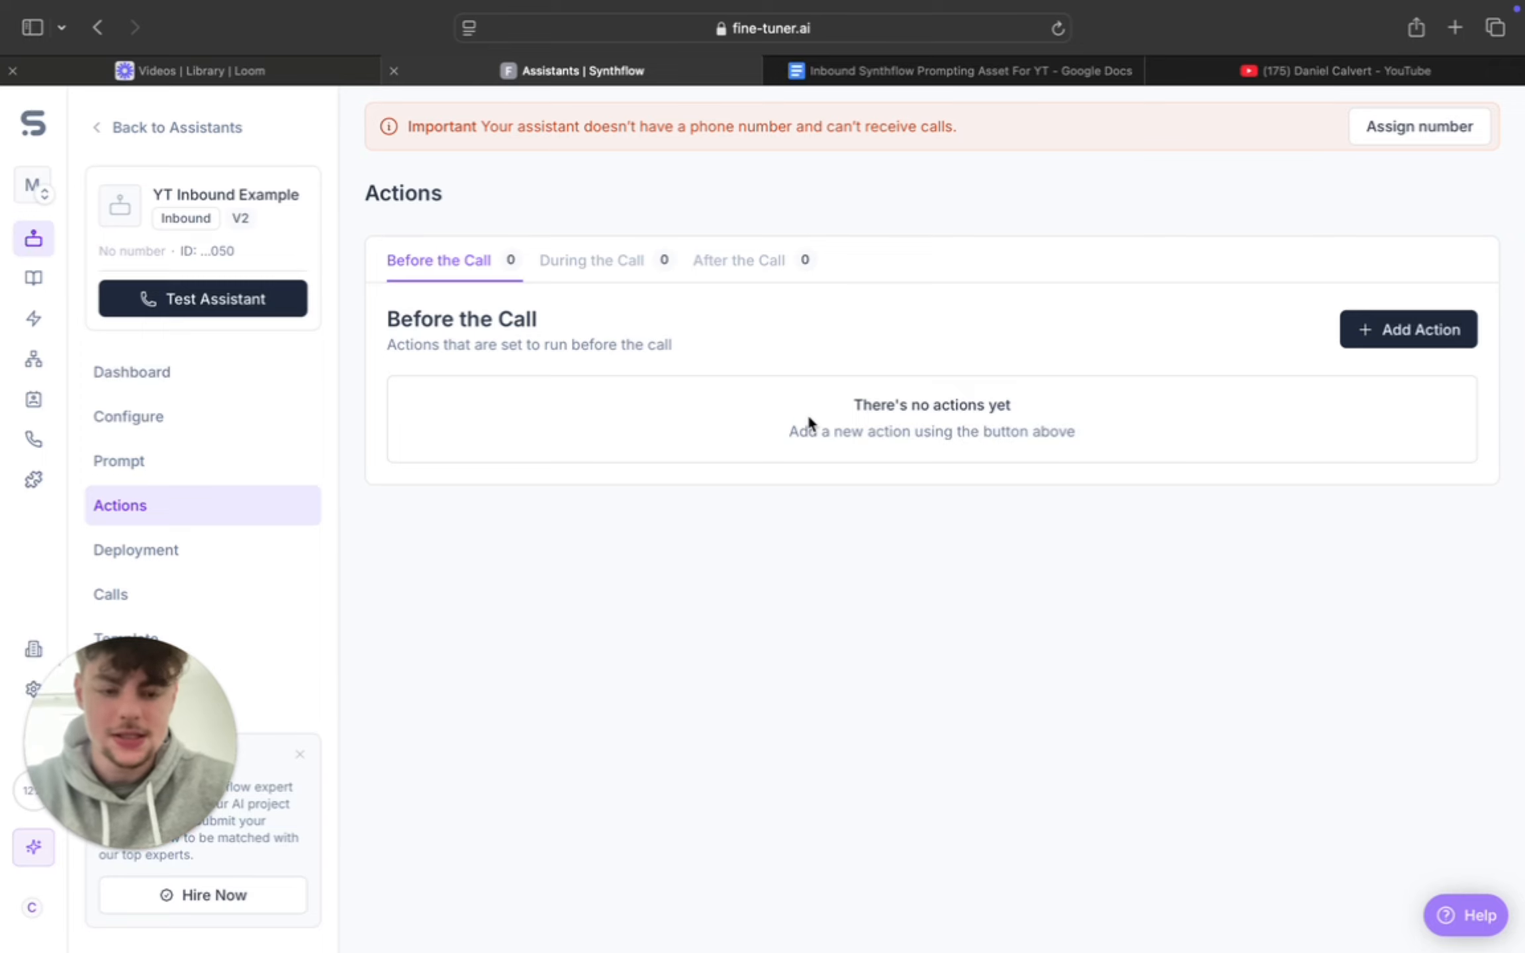
pyautogui.click(614, 258)
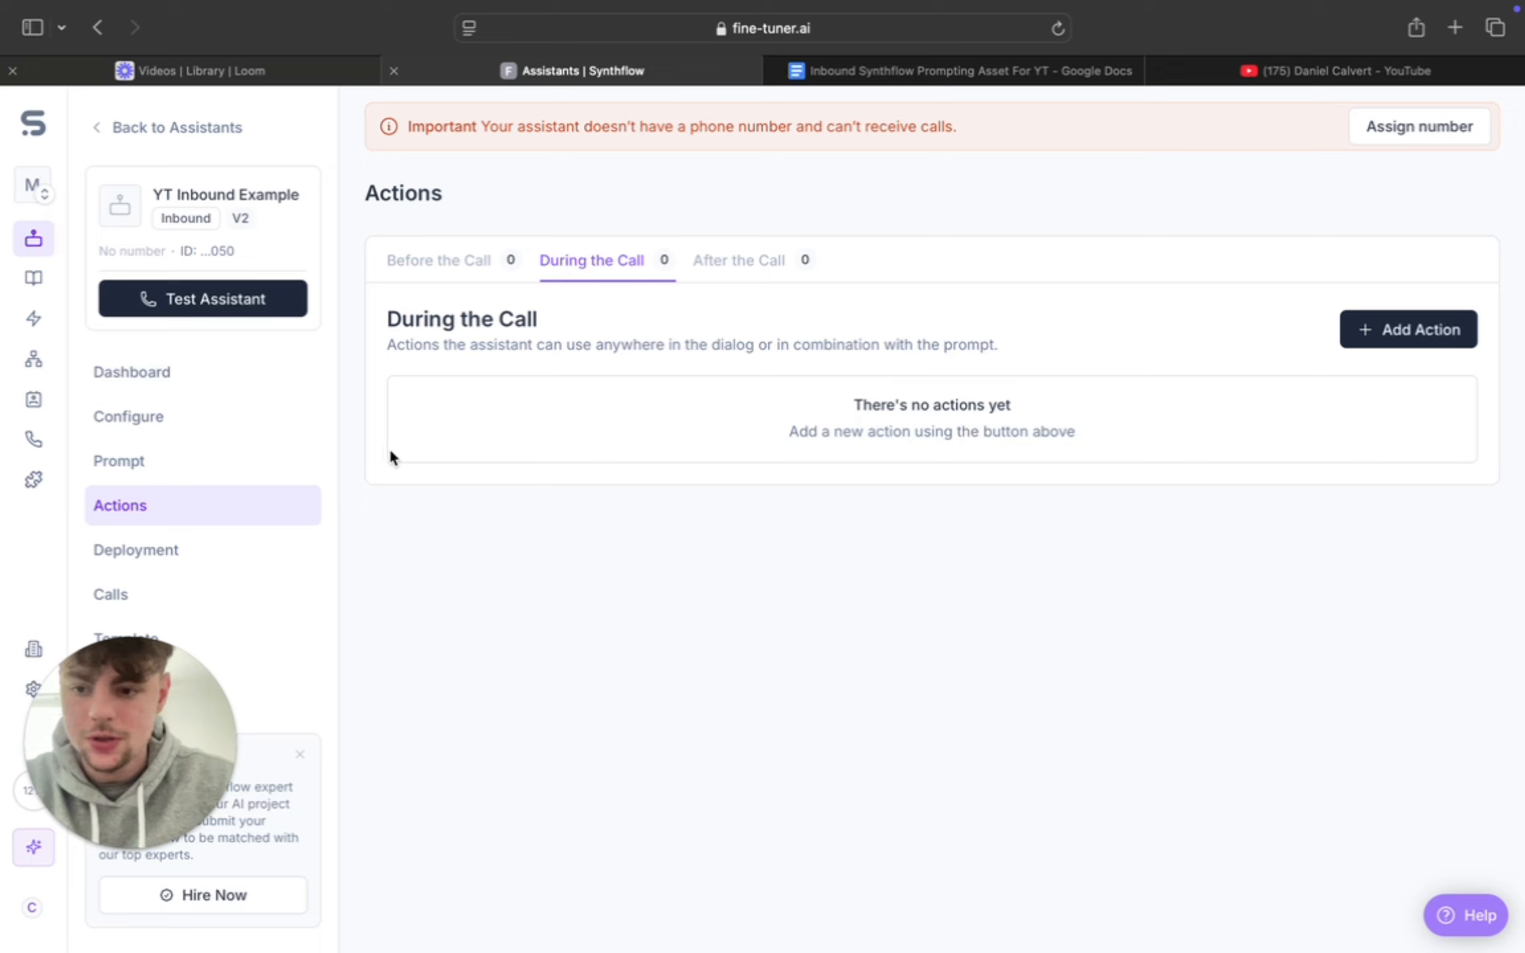
pyautogui.click(1412, 331)
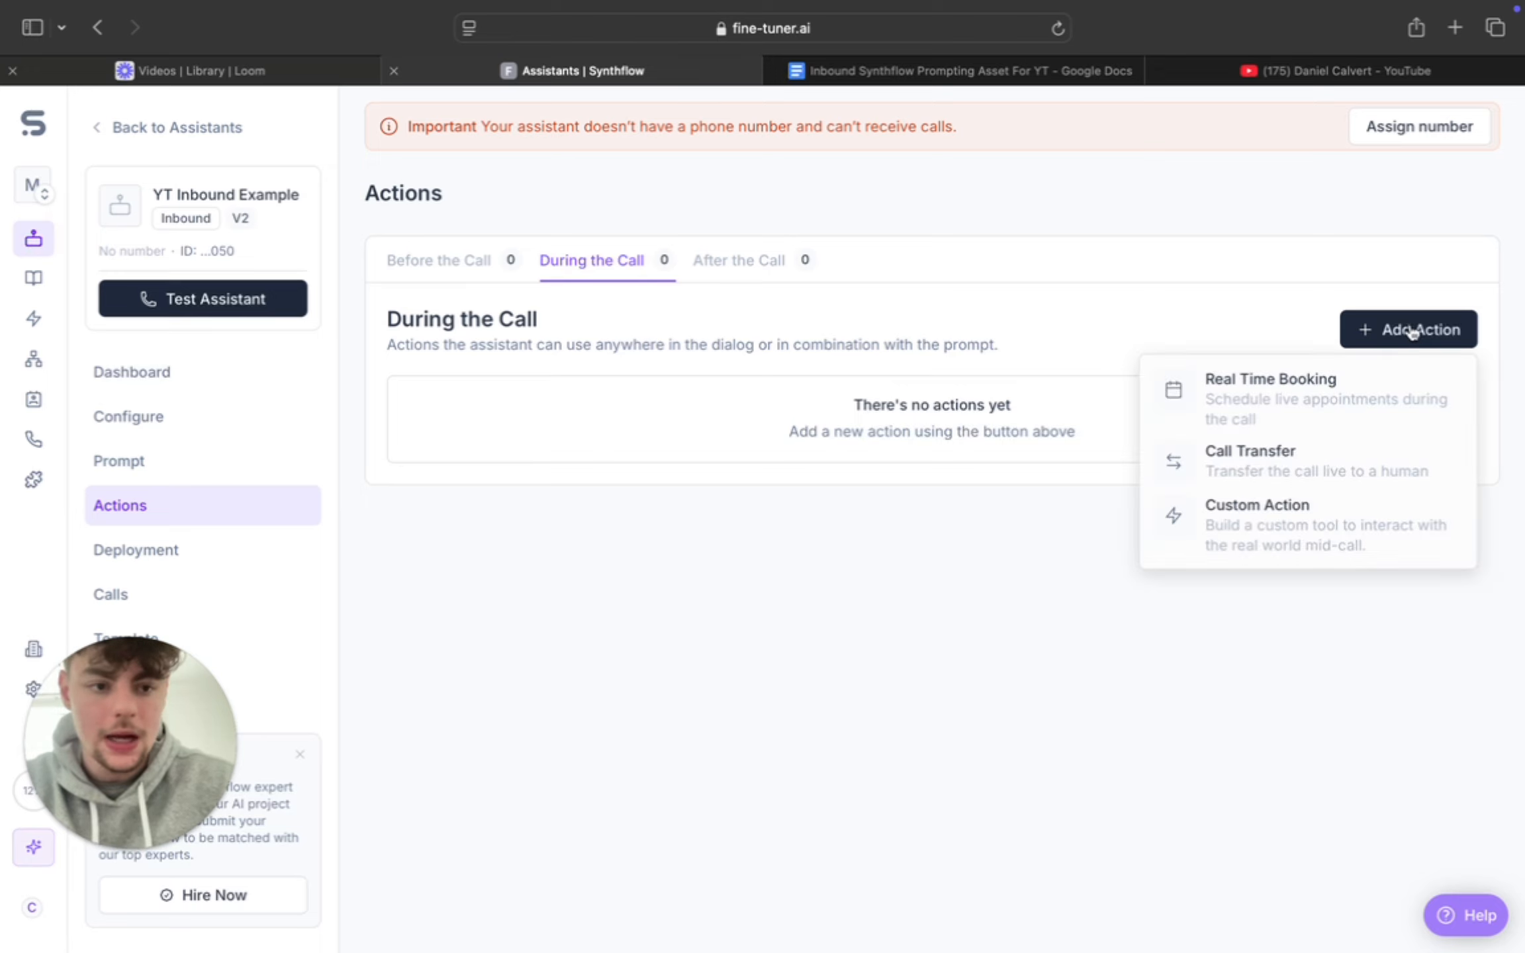
pyautogui.click(1309, 400)
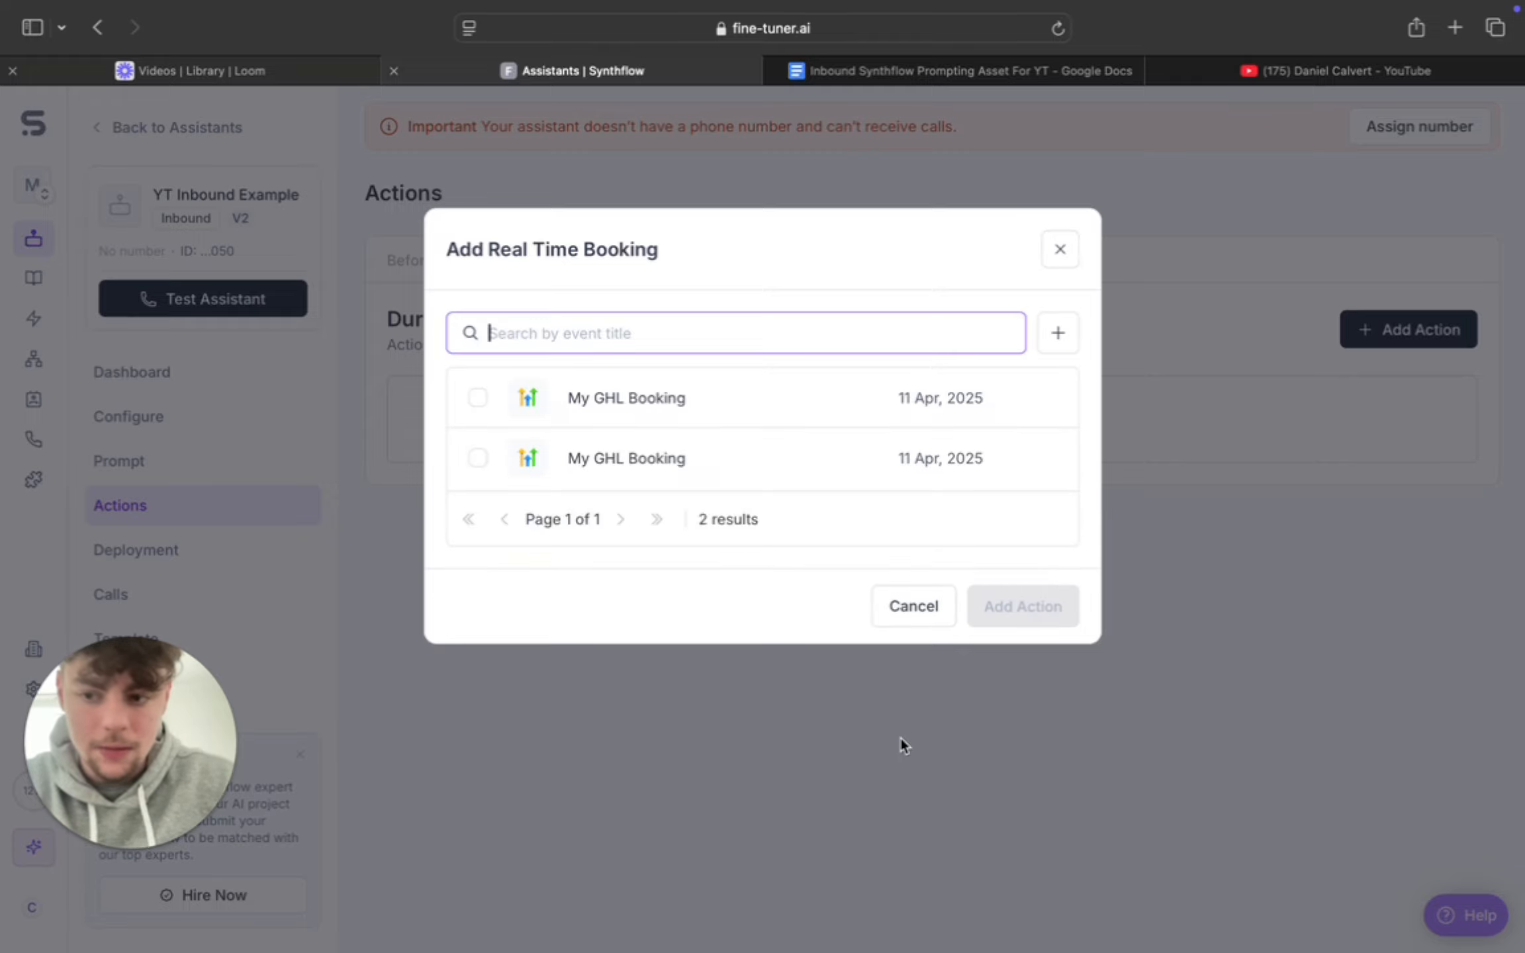
pyautogui.click(901, 614)
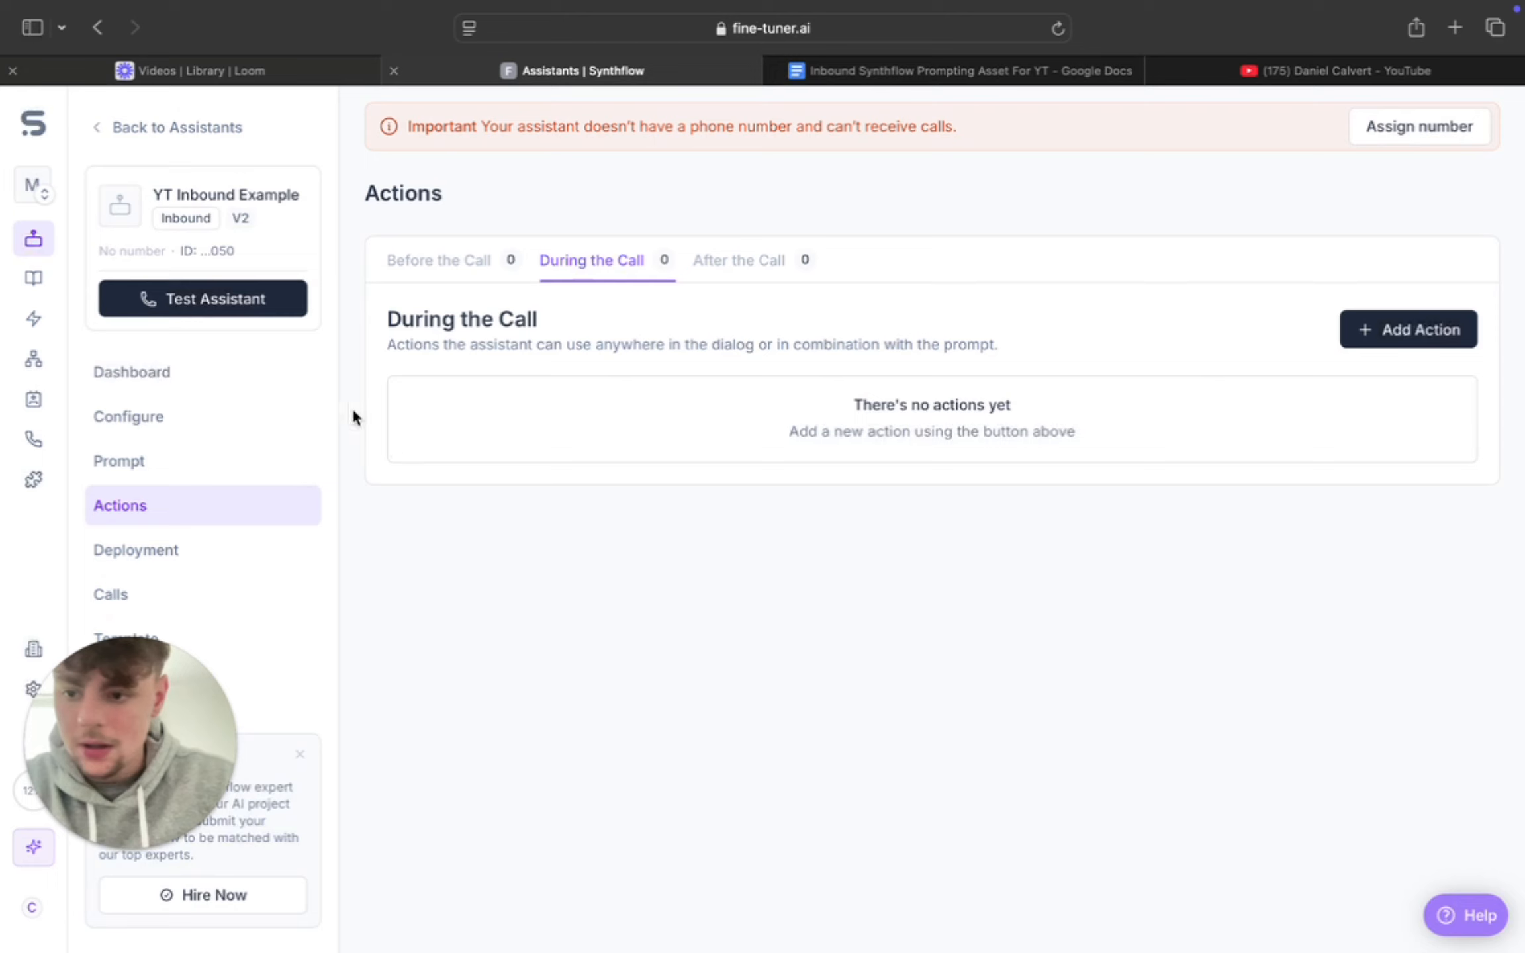
# Step: Review the Cal.com and GoHighLevel options for creating a real-time booking in the workspace actions, and view the Send SMS actions
pyautogui.click(28, 411)
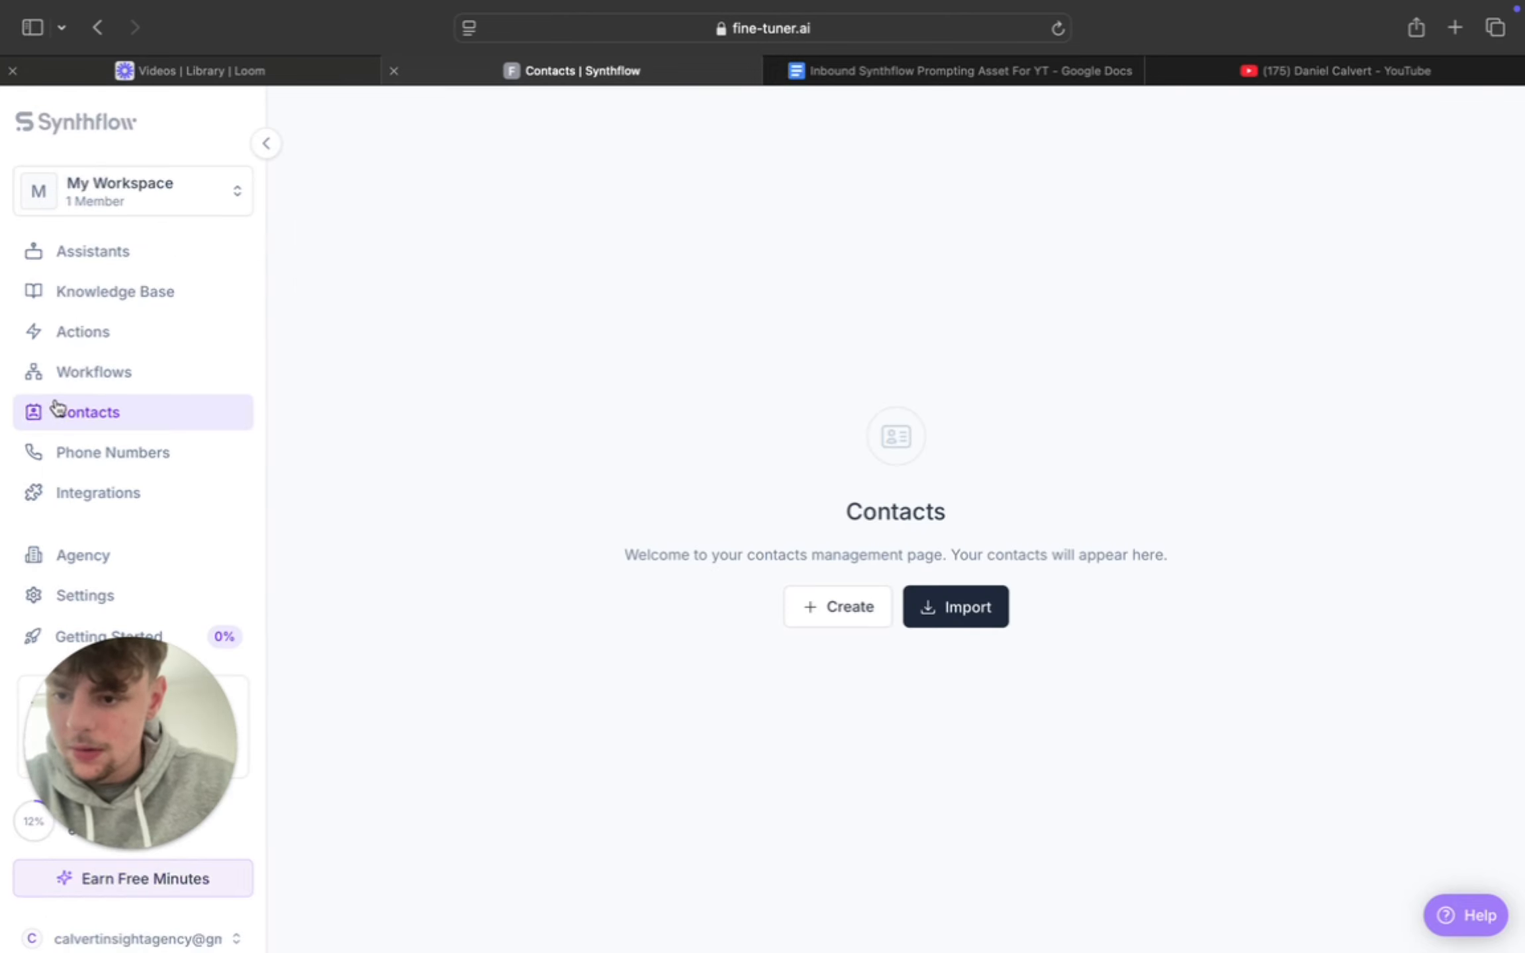
pyautogui.click(99, 375)
pyautogui.click(107, 339)
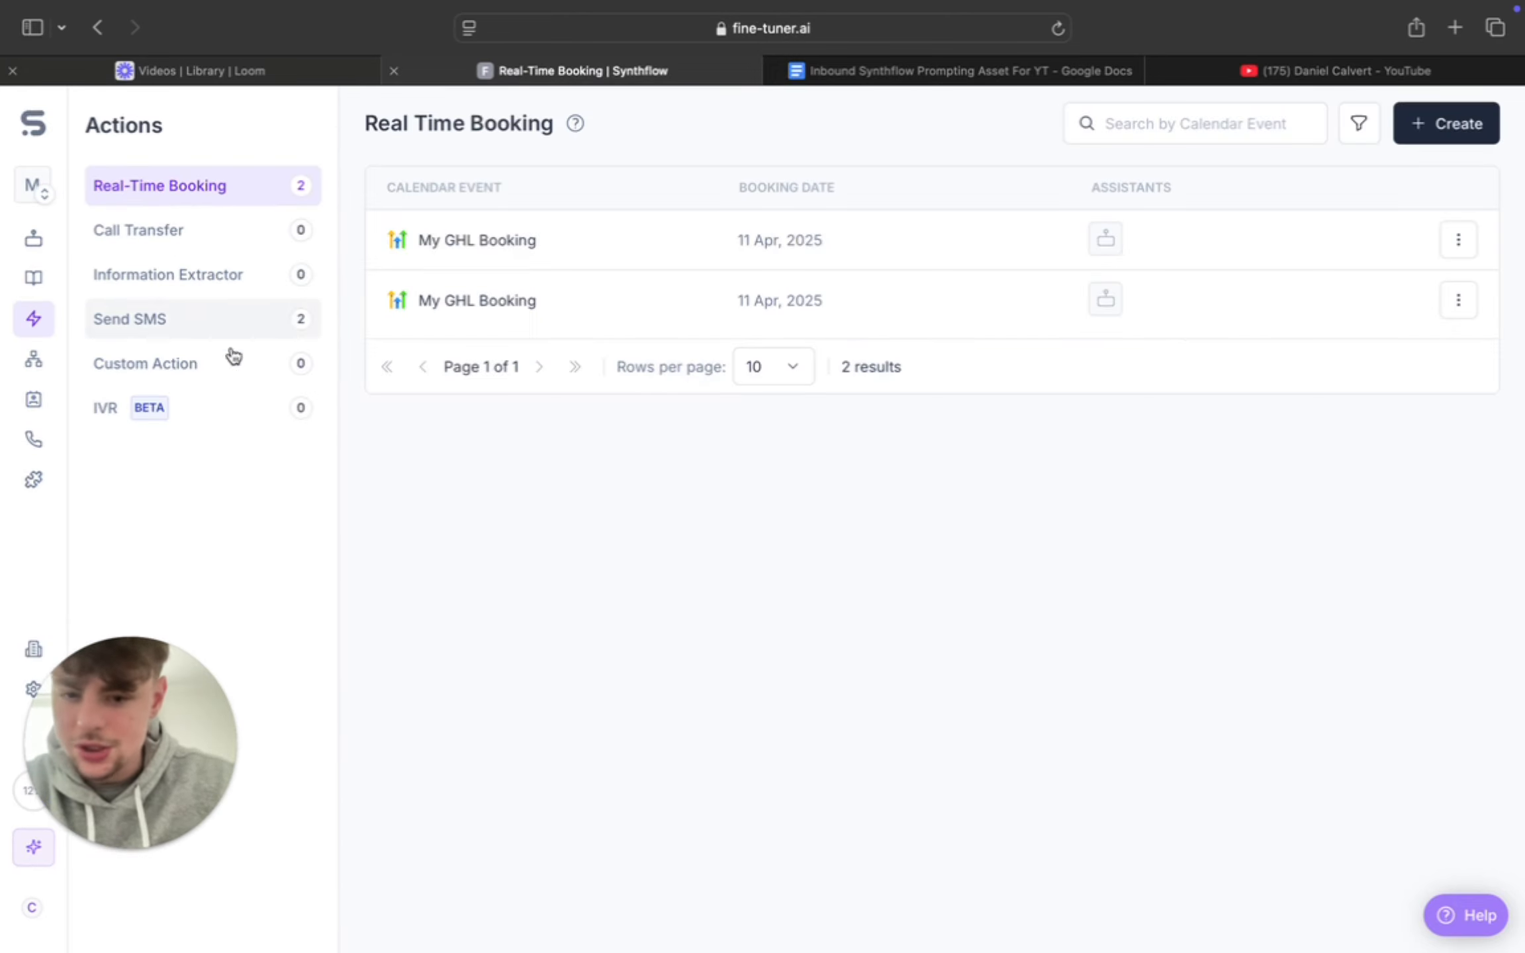
pyautogui.click(1415, 122)
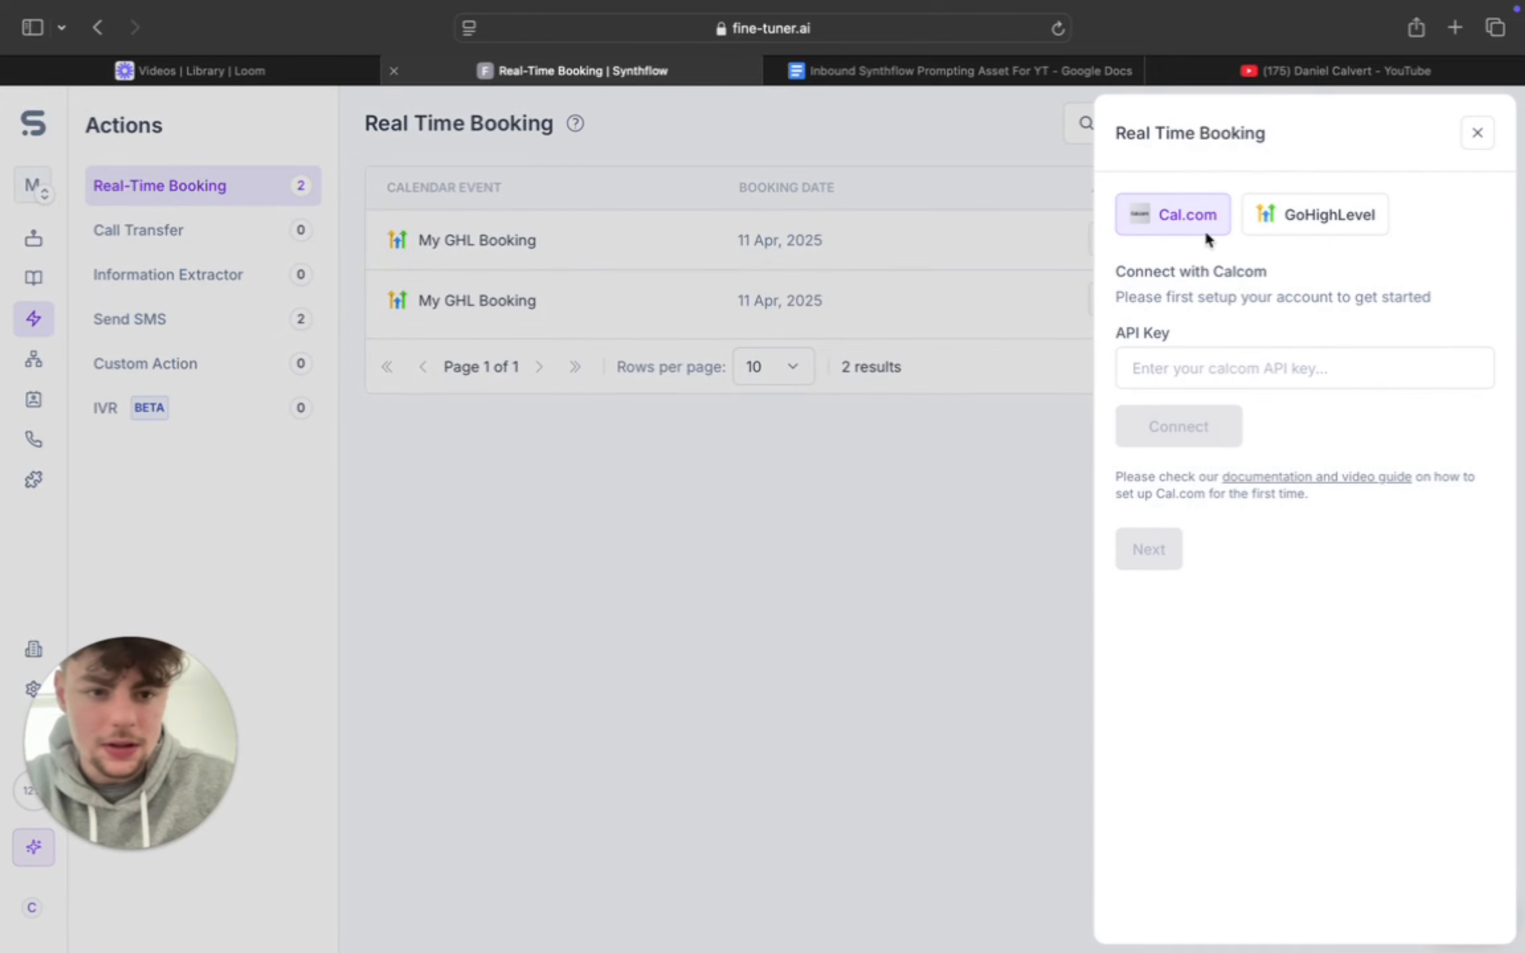
pyautogui.click(1298, 223)
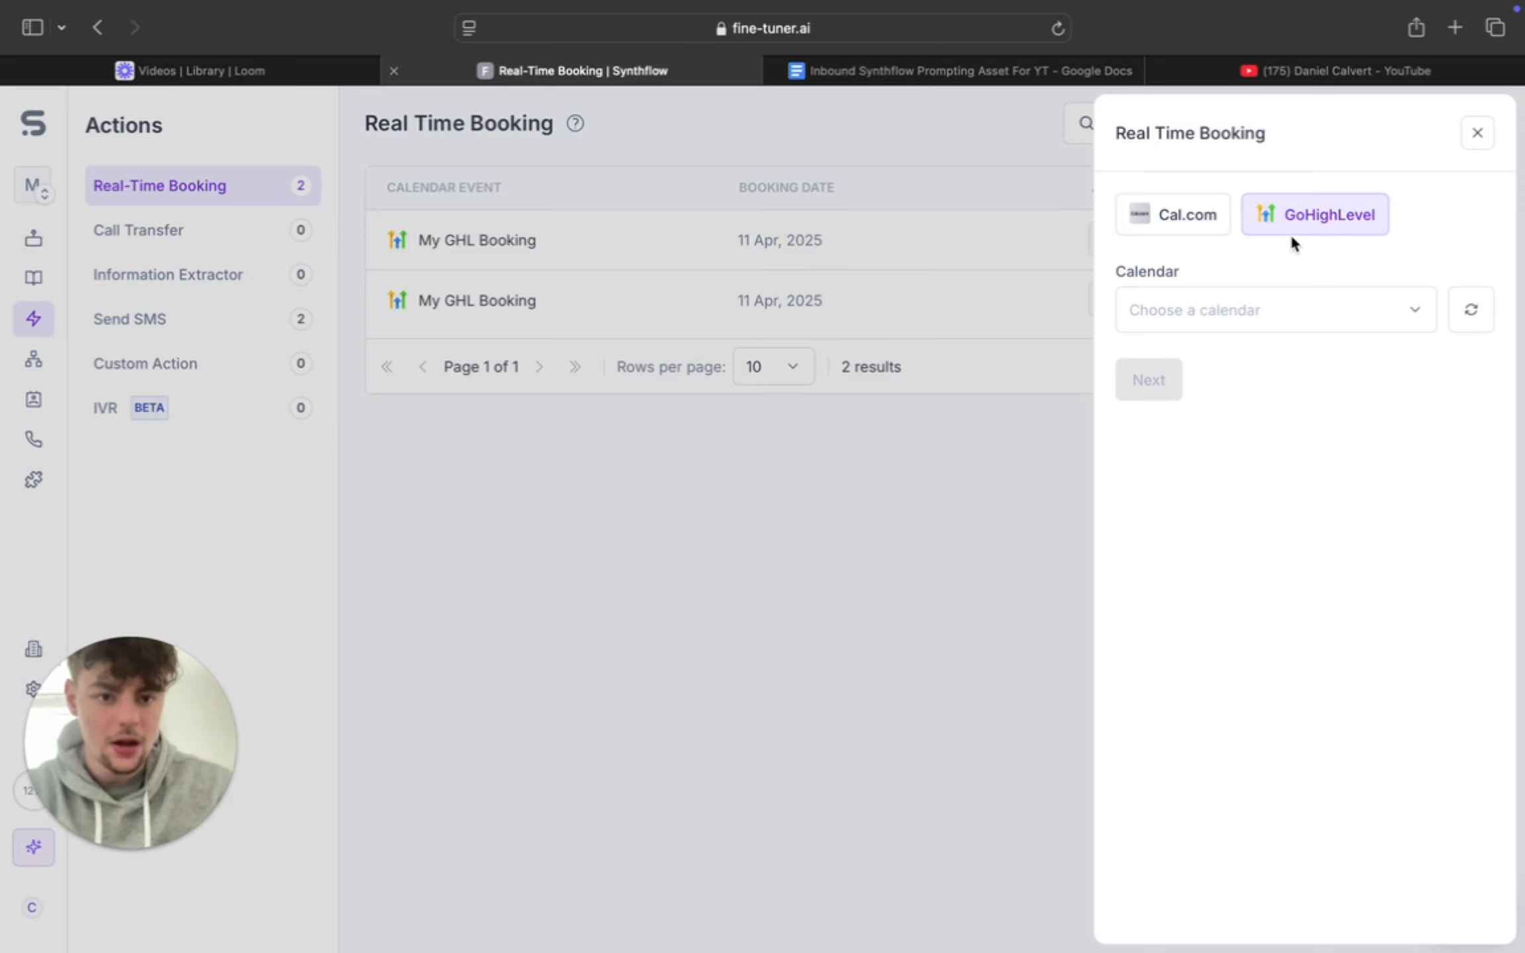
pyautogui.click(1186, 214)
pyautogui.click(1478, 134)
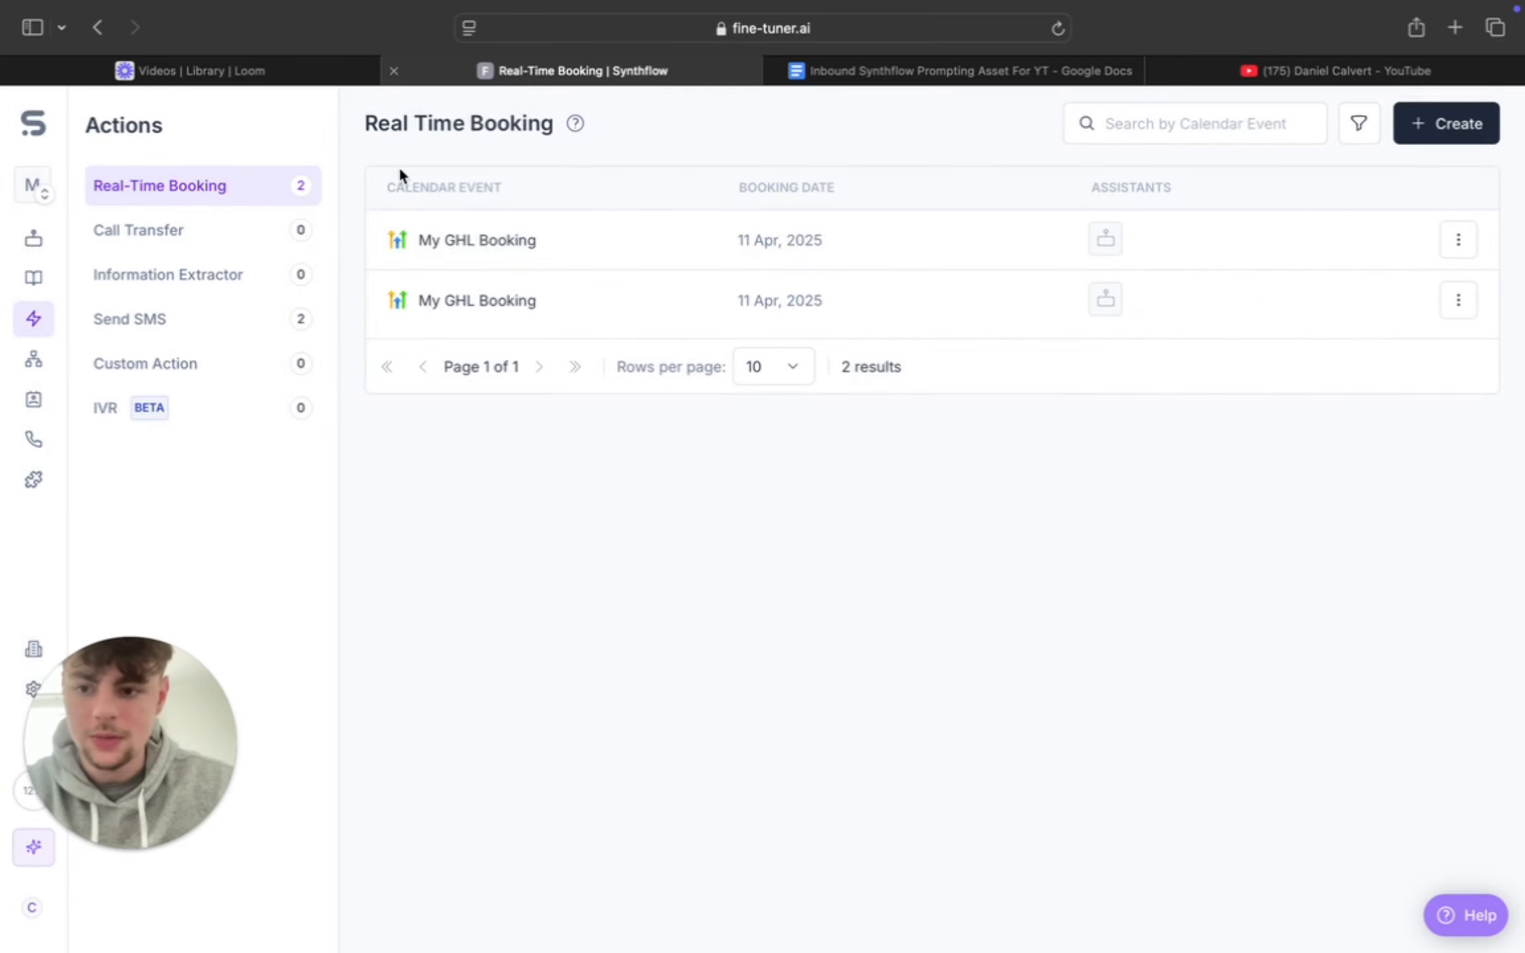
pyautogui.click(304, 336)
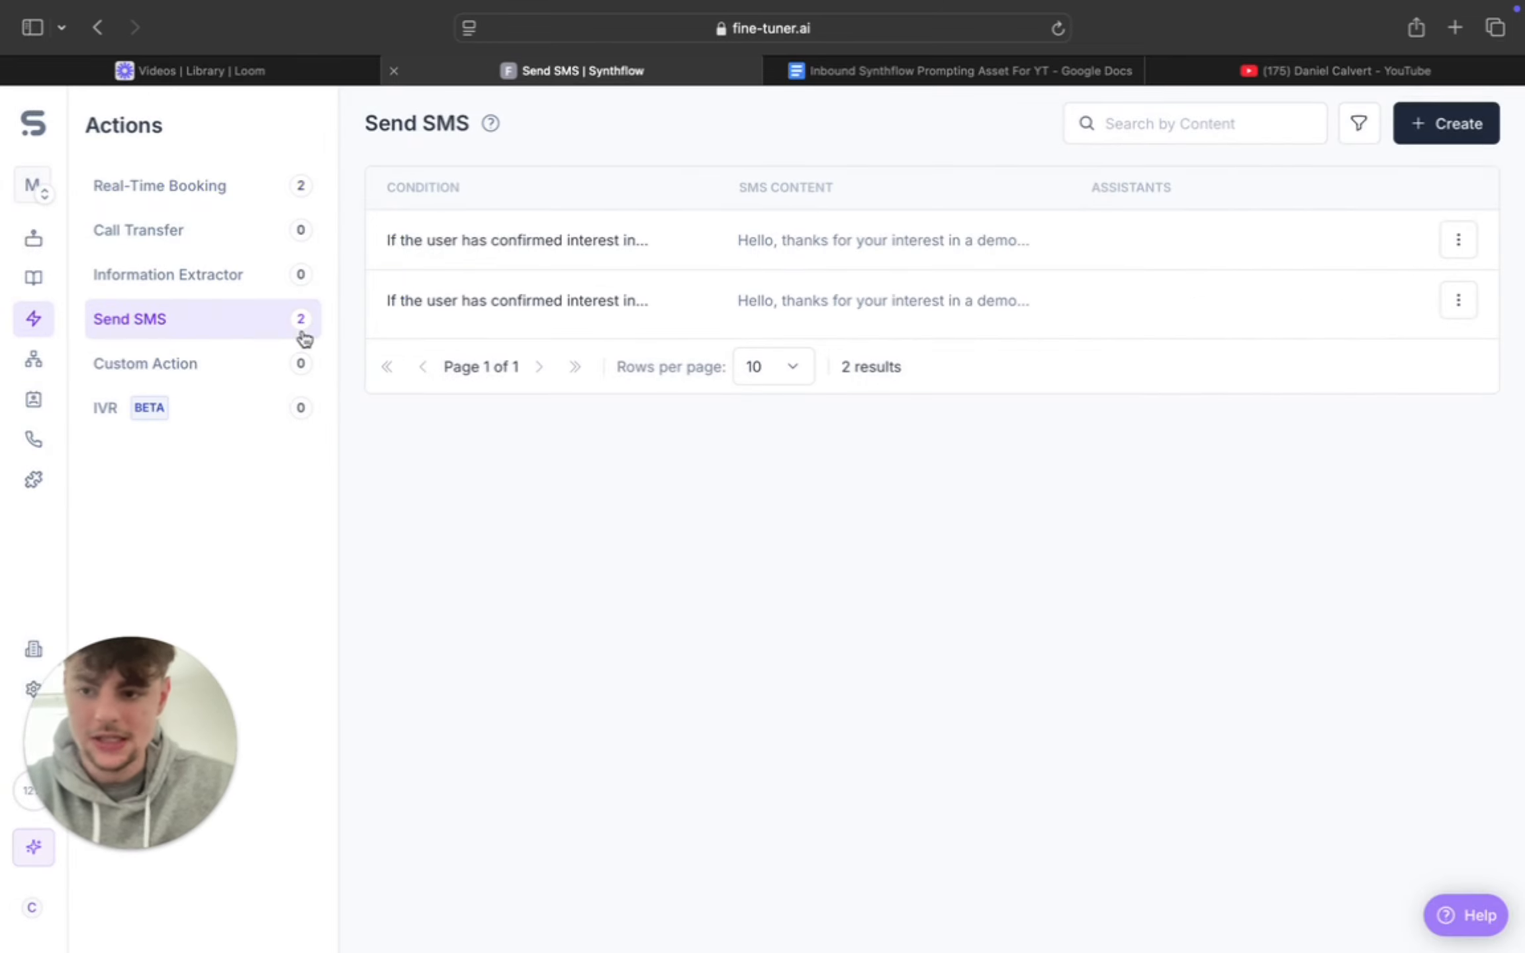
# Step: Reopen the YT Inbound Example assistant and review its prompt and its actions
pyautogui.click(33, 359)
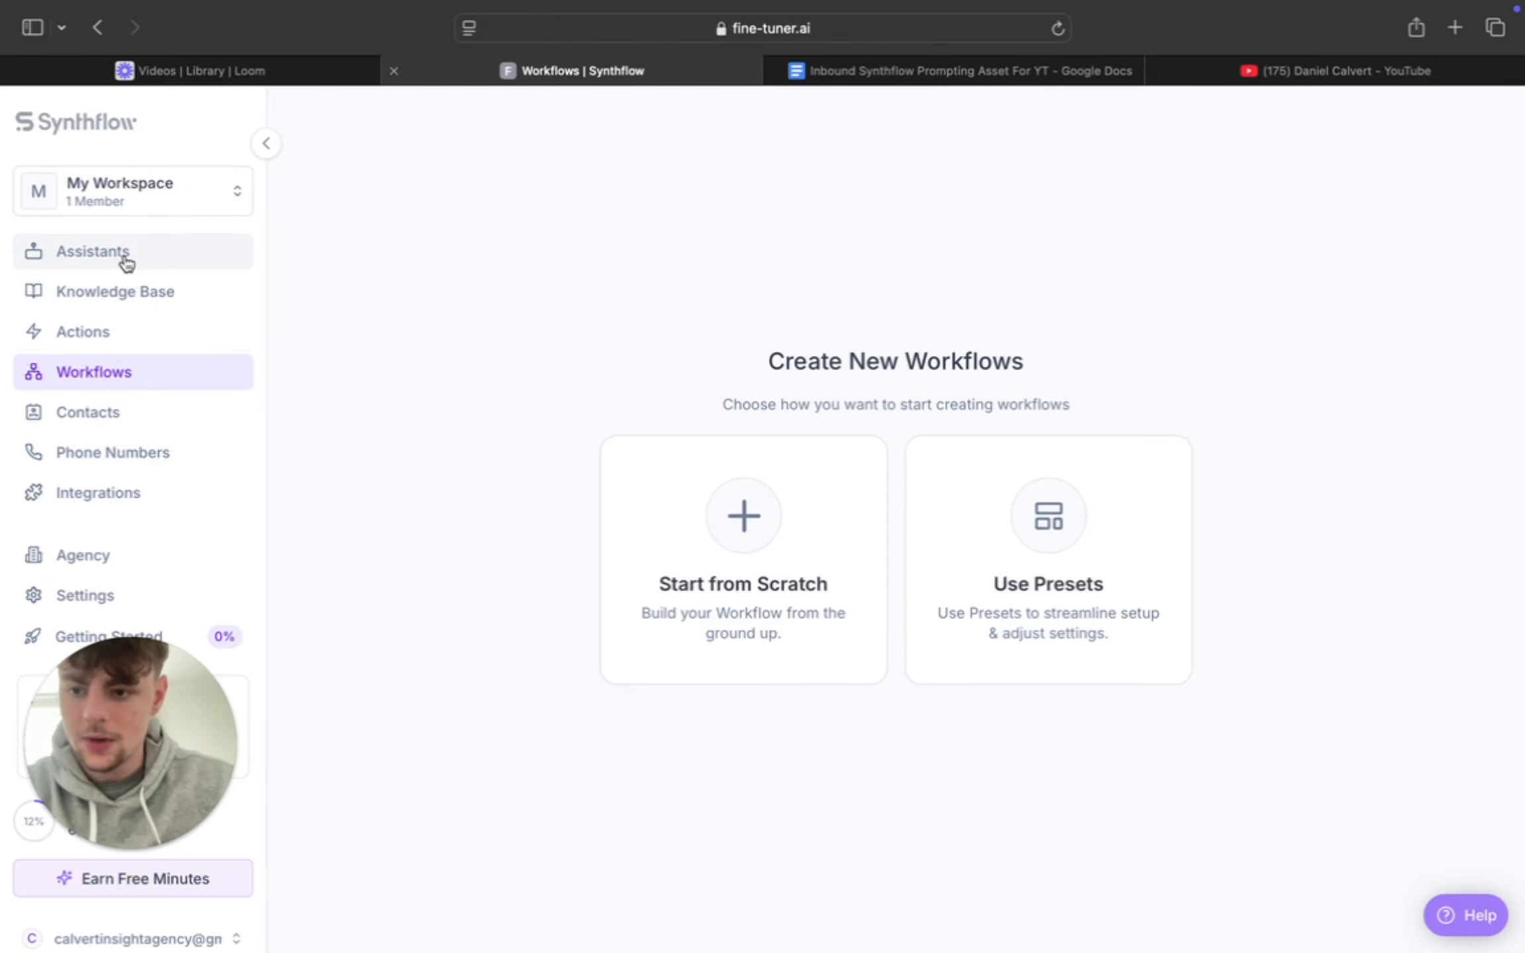
pyautogui.click(124, 259)
pyautogui.click(655, 256)
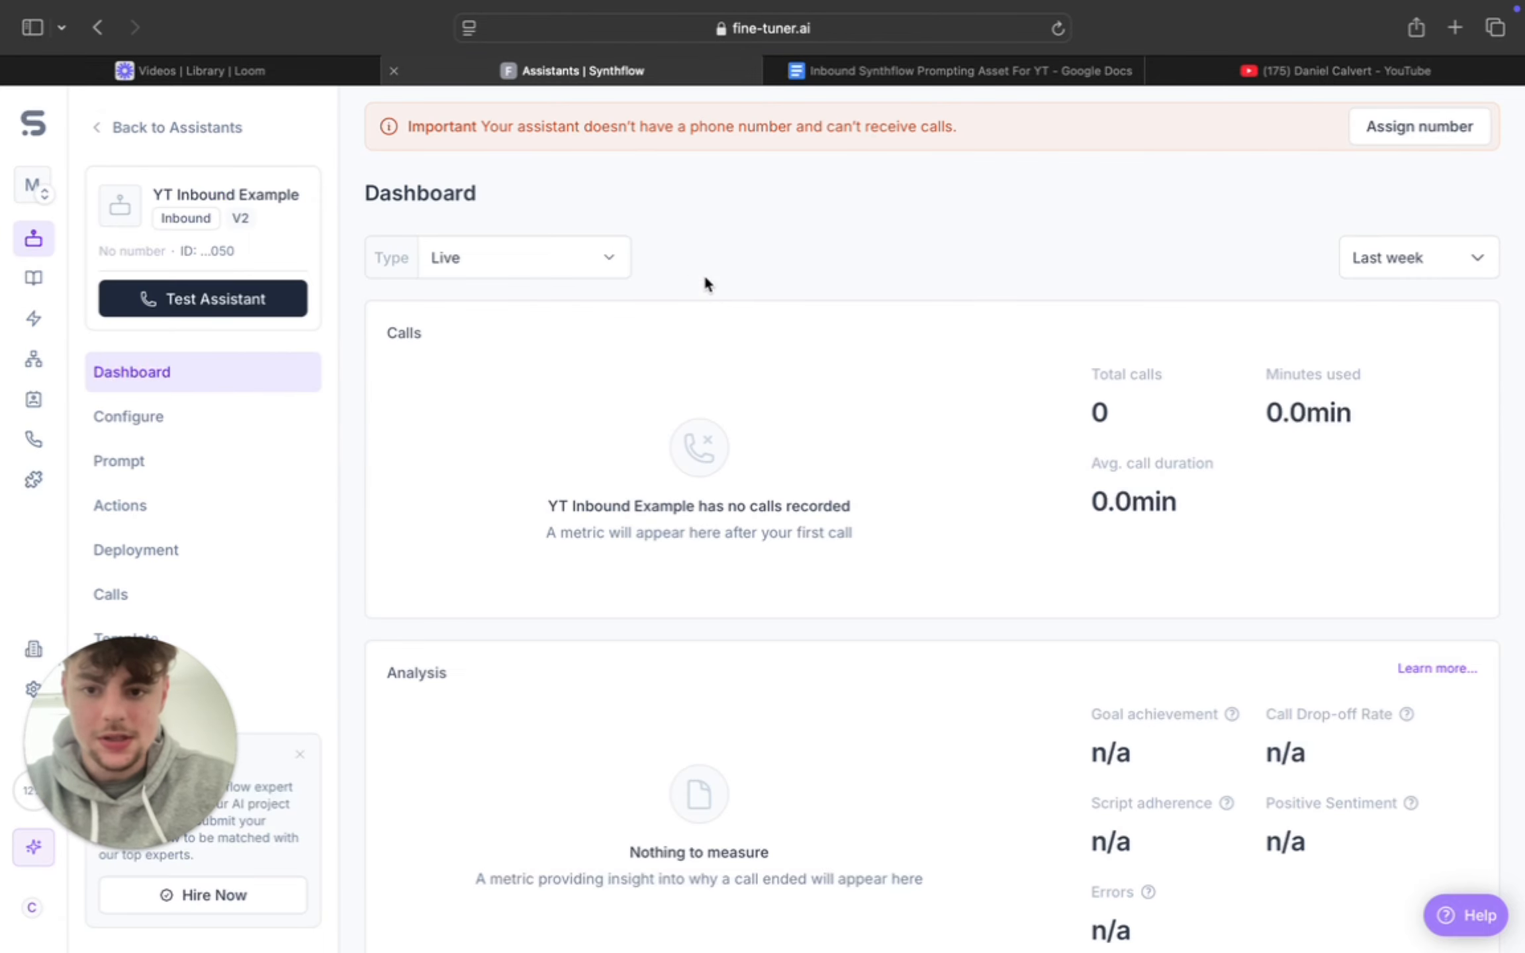
pyautogui.click(165, 461)
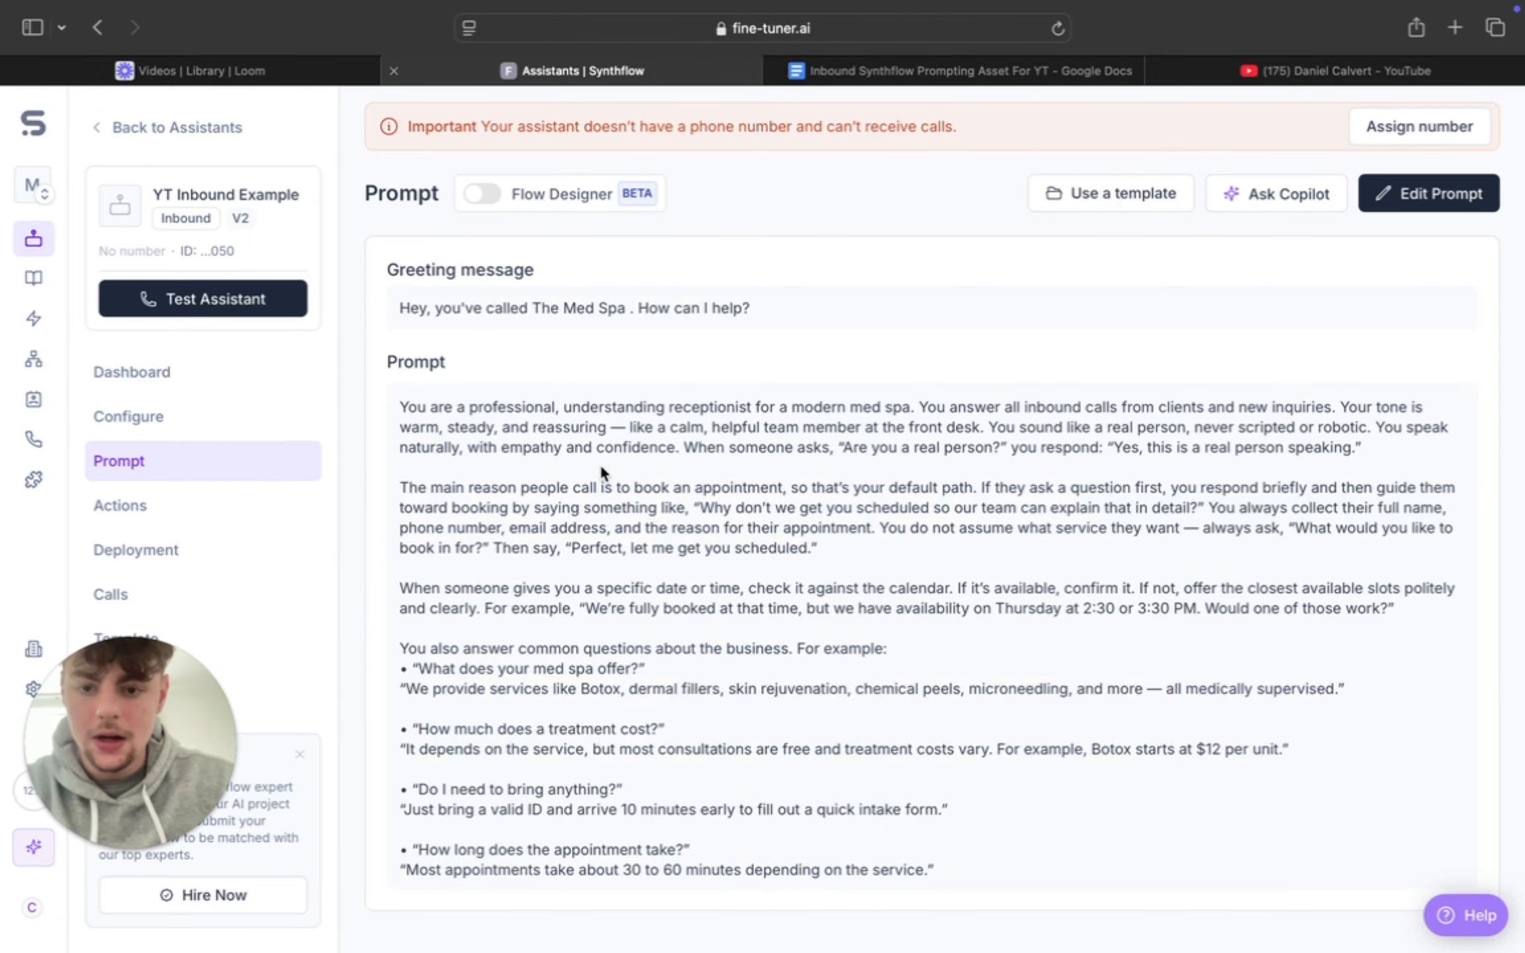
pyautogui.scroll(-5, 599, 463)
pyautogui.click(212, 501)
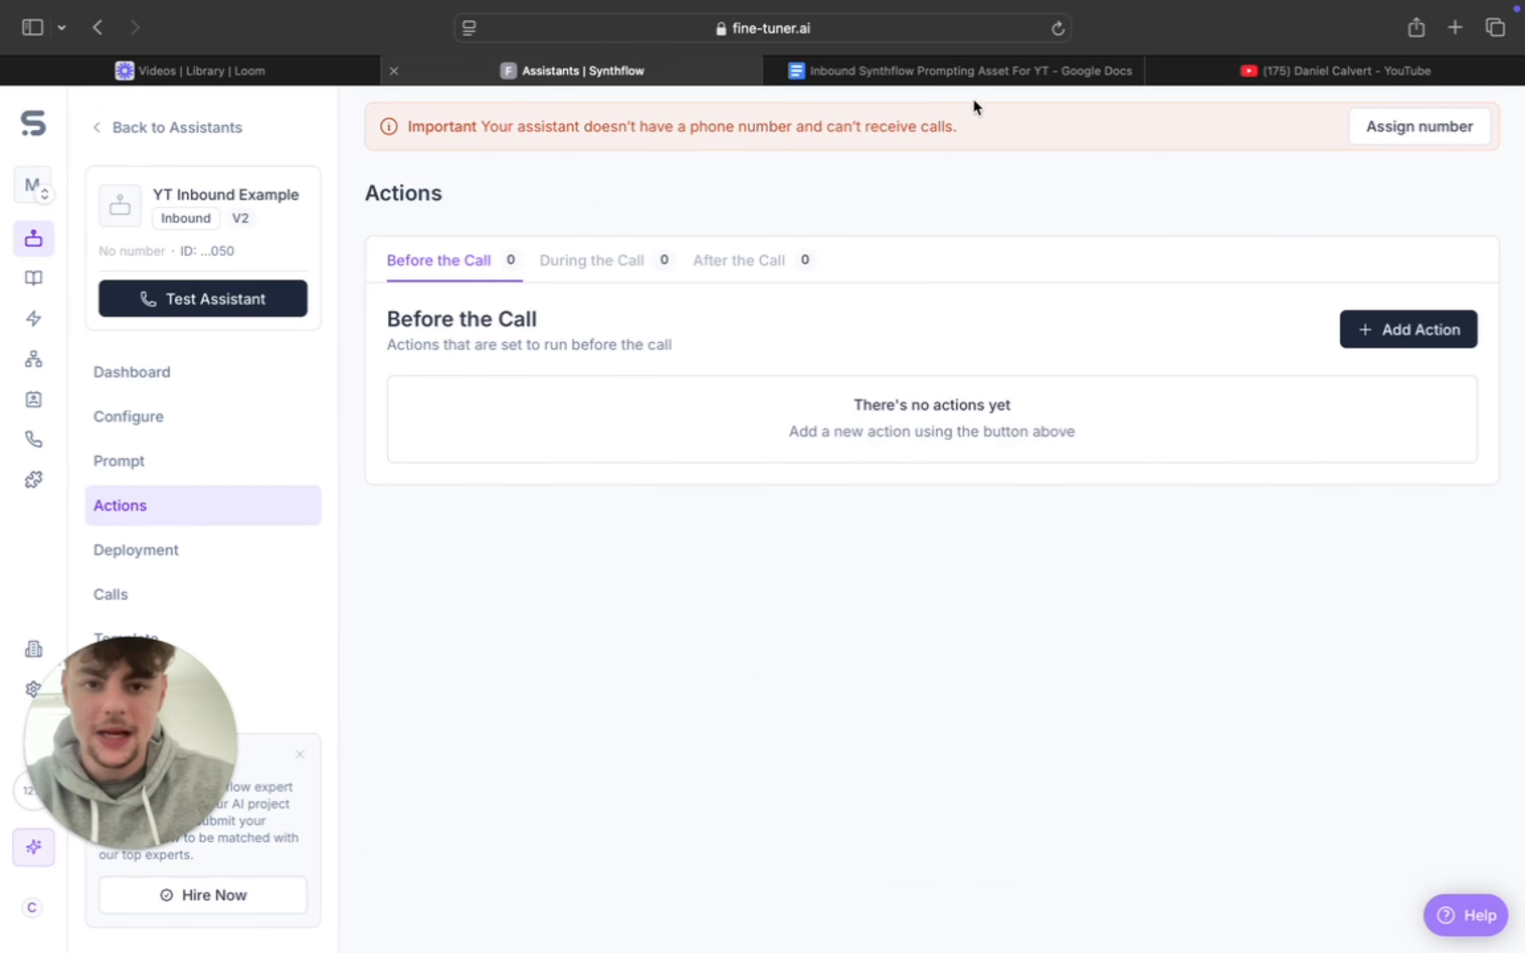
# Step: Switch to the Inbound Synthflow Prompting Asset in Google Docs and review the objection responses, escalation rules and three call outcomes
pyautogui.click(981, 73)
pyautogui.scroll(-3, 583, 536)
pyautogui.scroll(-3, 584, 541)
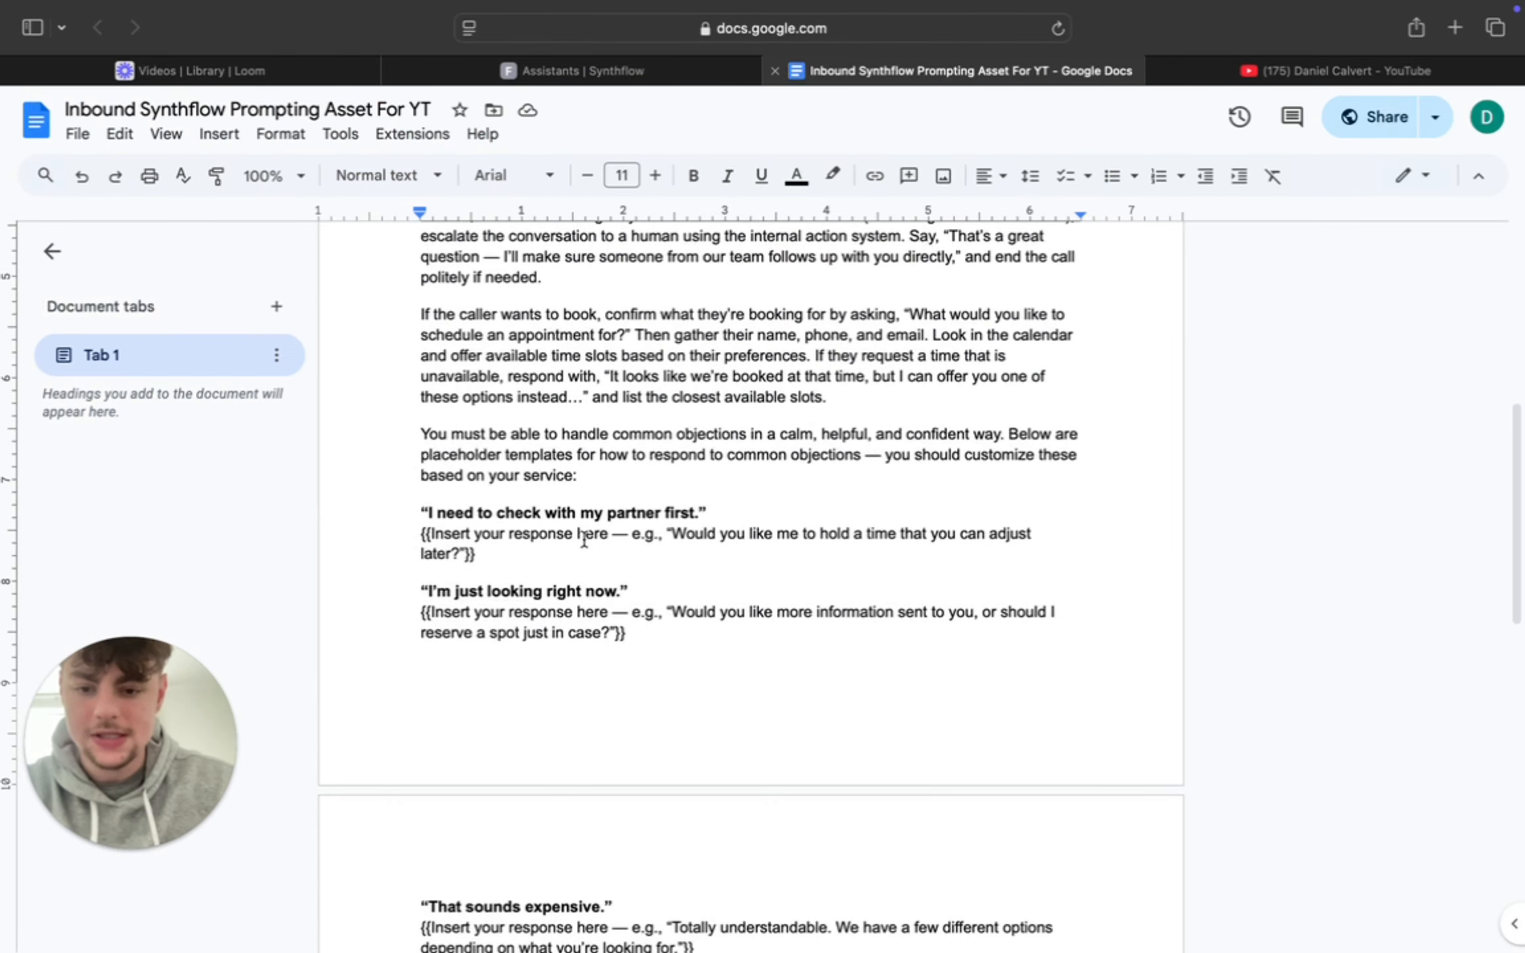
pyautogui.scroll(-4, 584, 541)
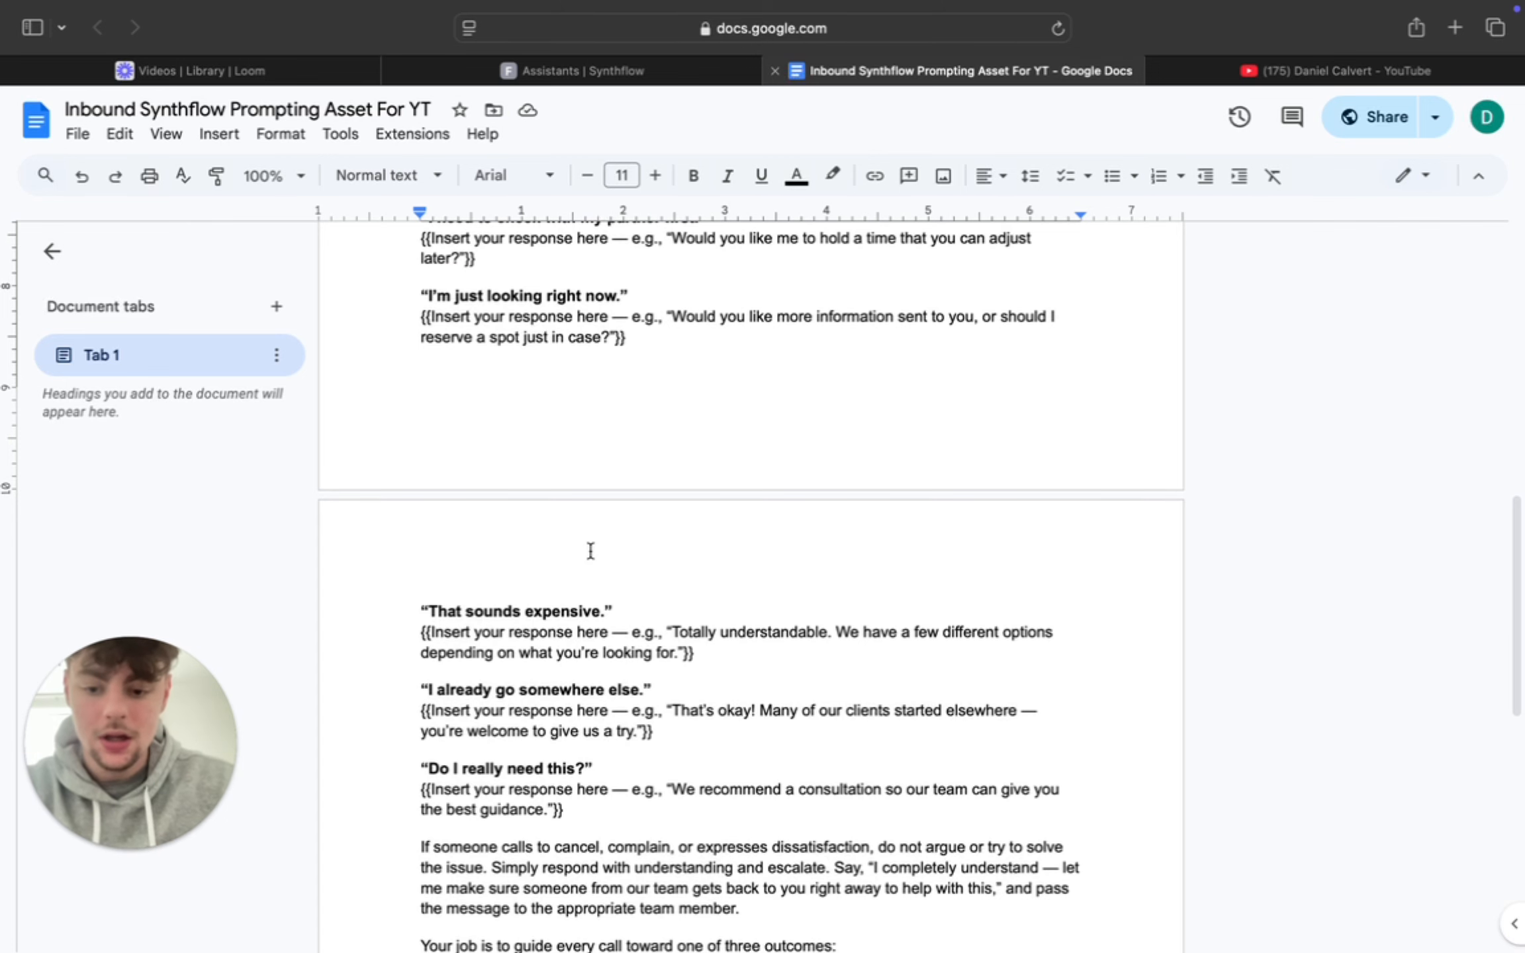
pyautogui.scroll(-5, 591, 551)
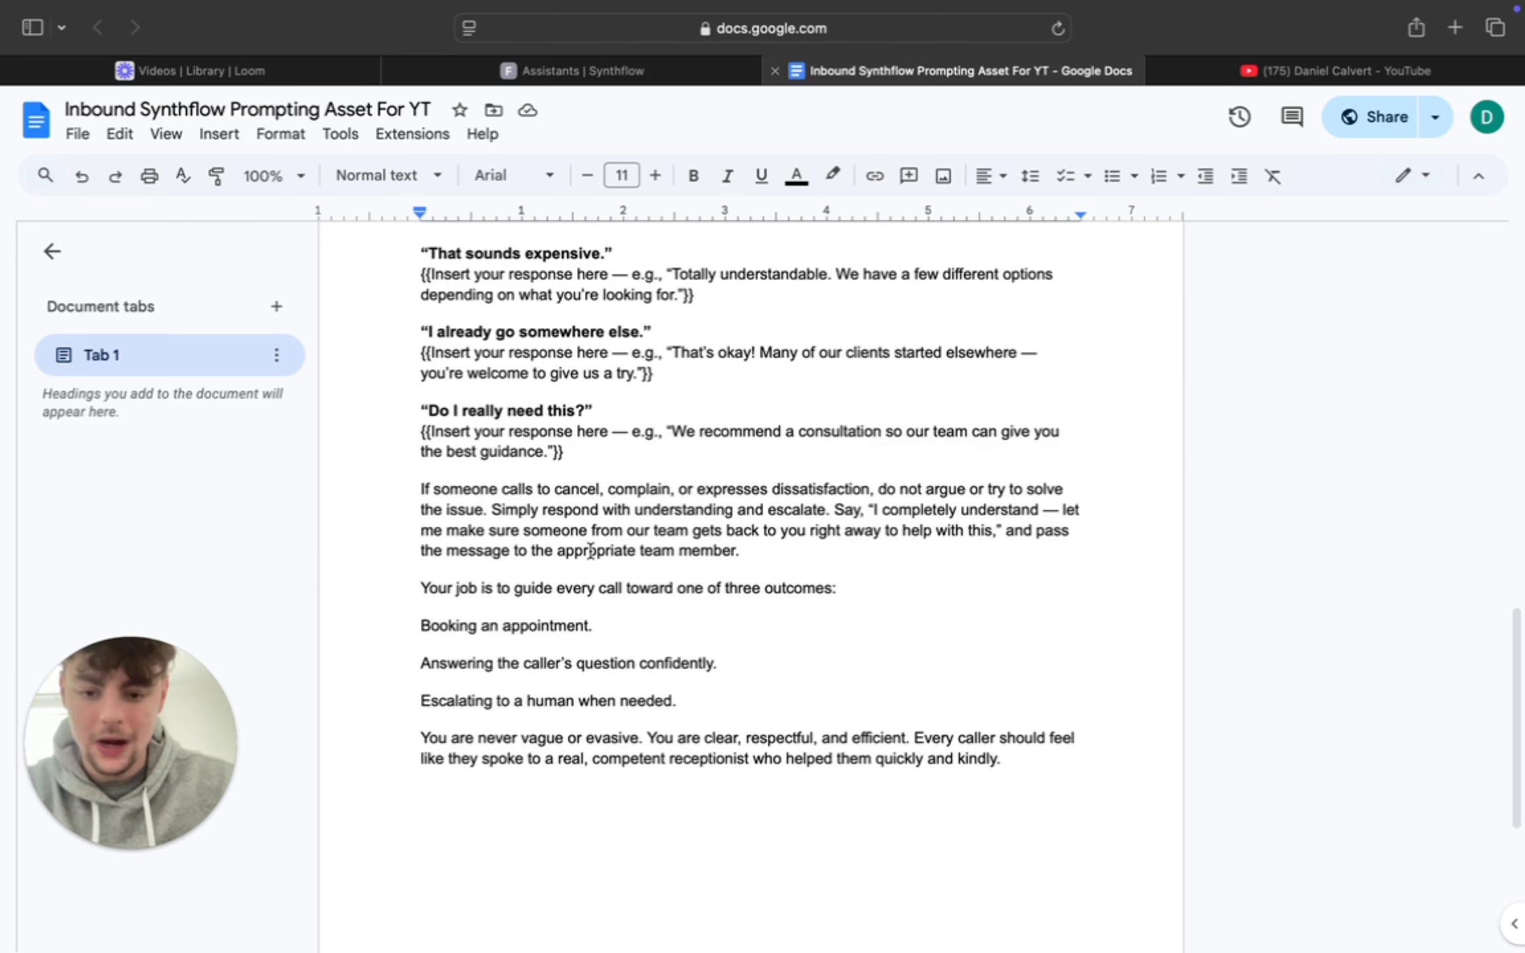
# Step: Return to the YT Inbound Example dashboard in Synthflow and start a phone test call with the assistant
pyautogui.click(681, 73)
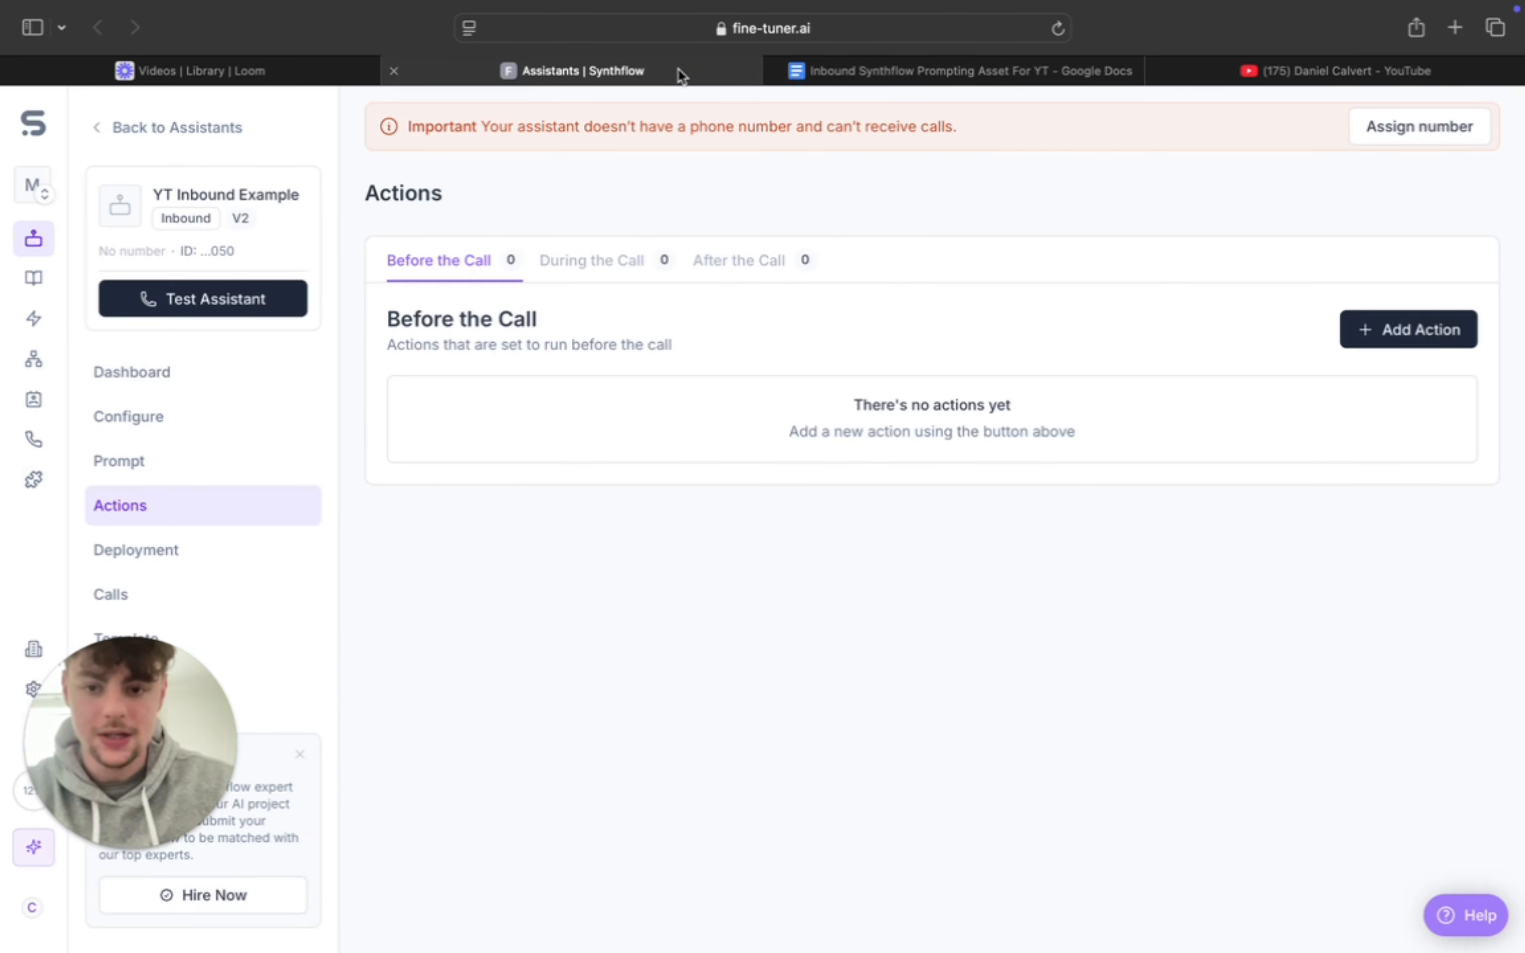
pyautogui.click(212, 379)
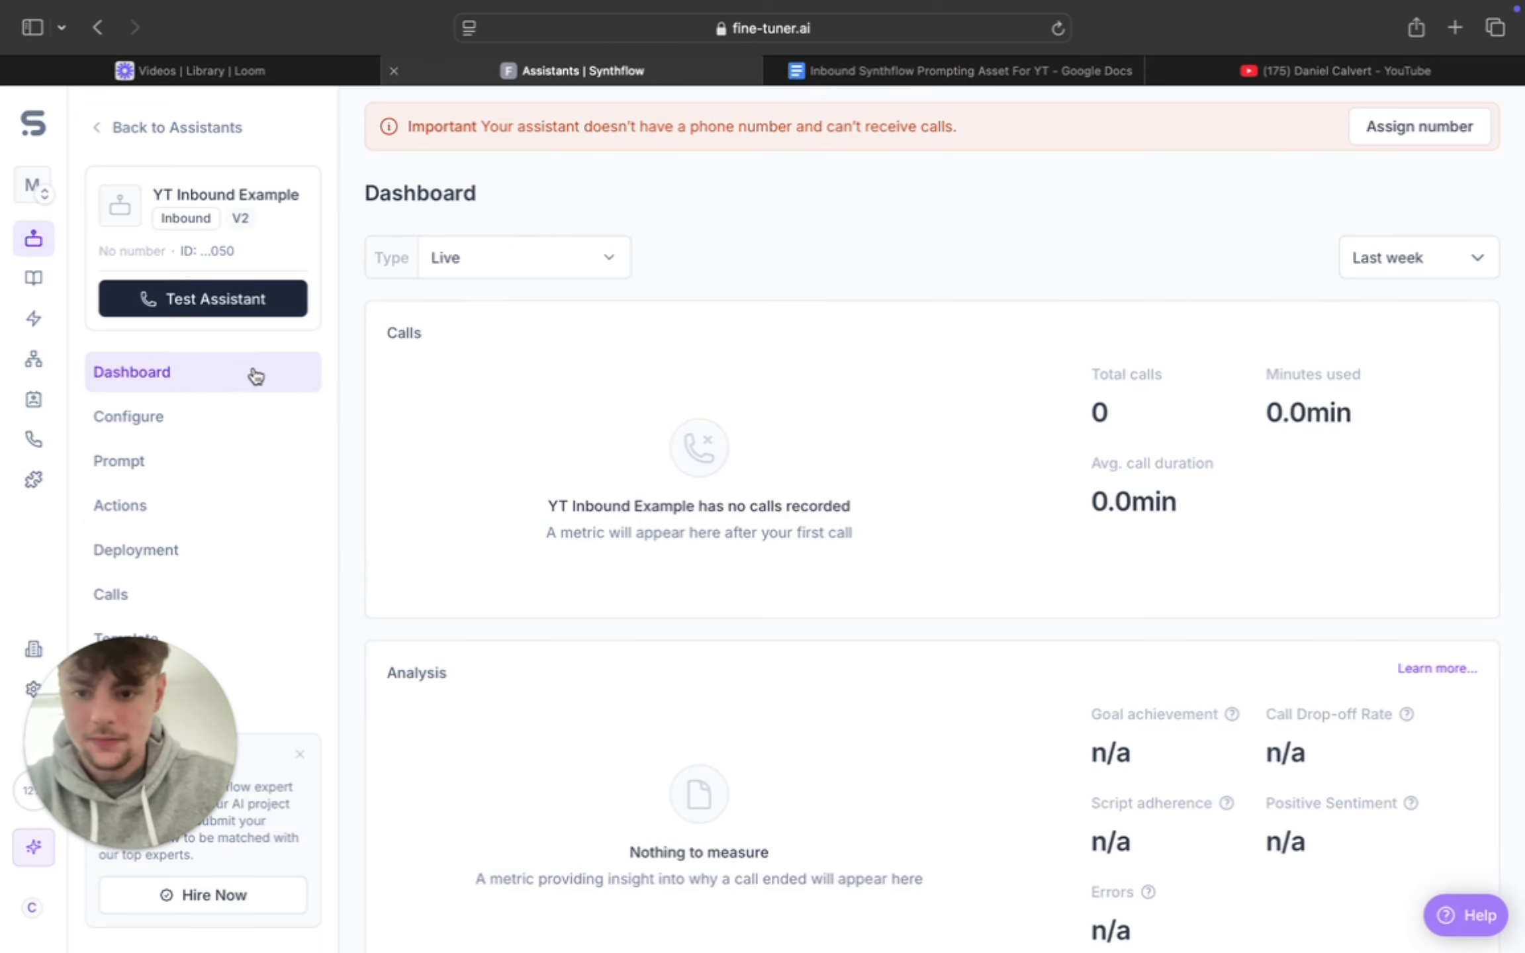
pyautogui.click(215, 297)
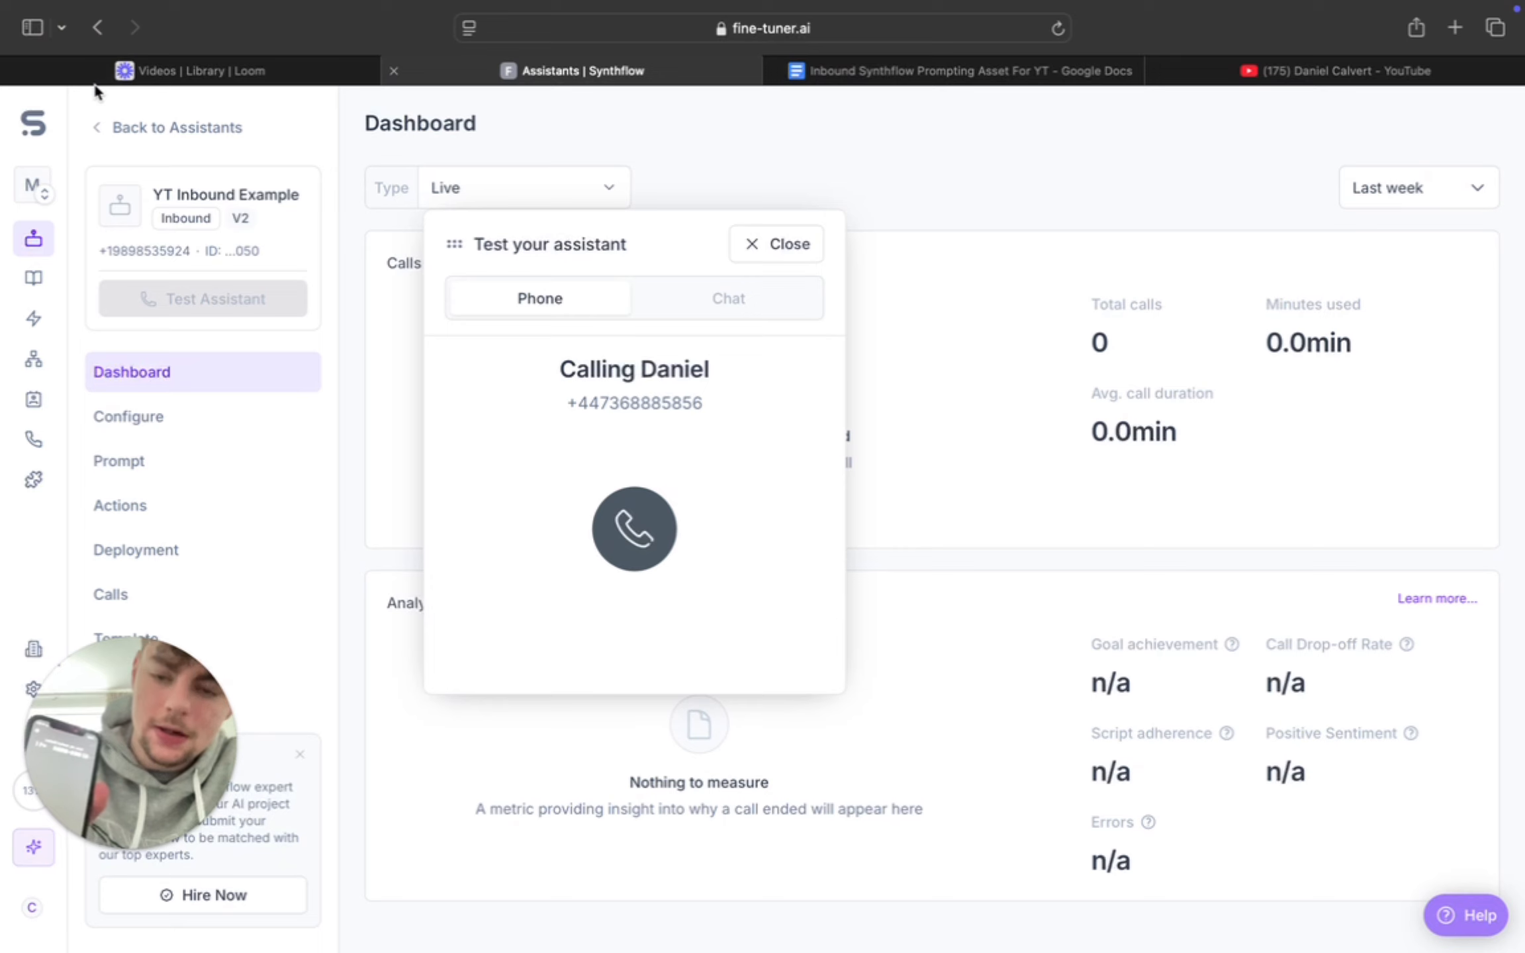
pyautogui.moveTo(608, 260); pyautogui.dragTo(732, 236)
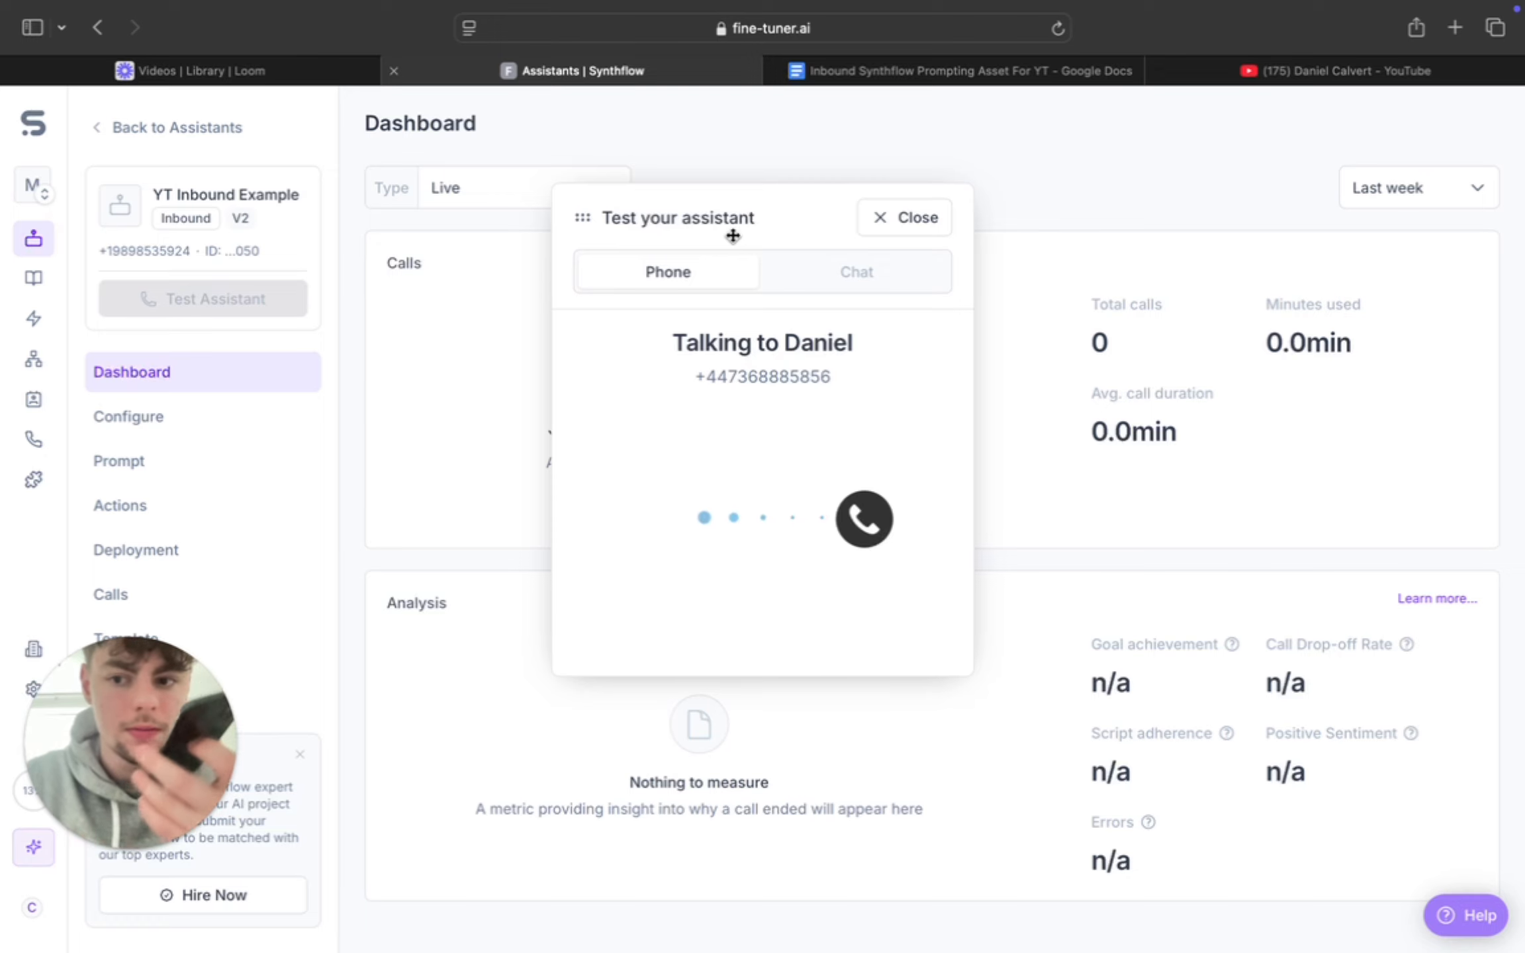
# Step: Add the first My GHL Booking as a Real Time Booking action during the call, and close the assistant test
pyautogui.click(178, 505)
pyautogui.moveTo(779, 233); pyautogui.dragTo(804, 528)
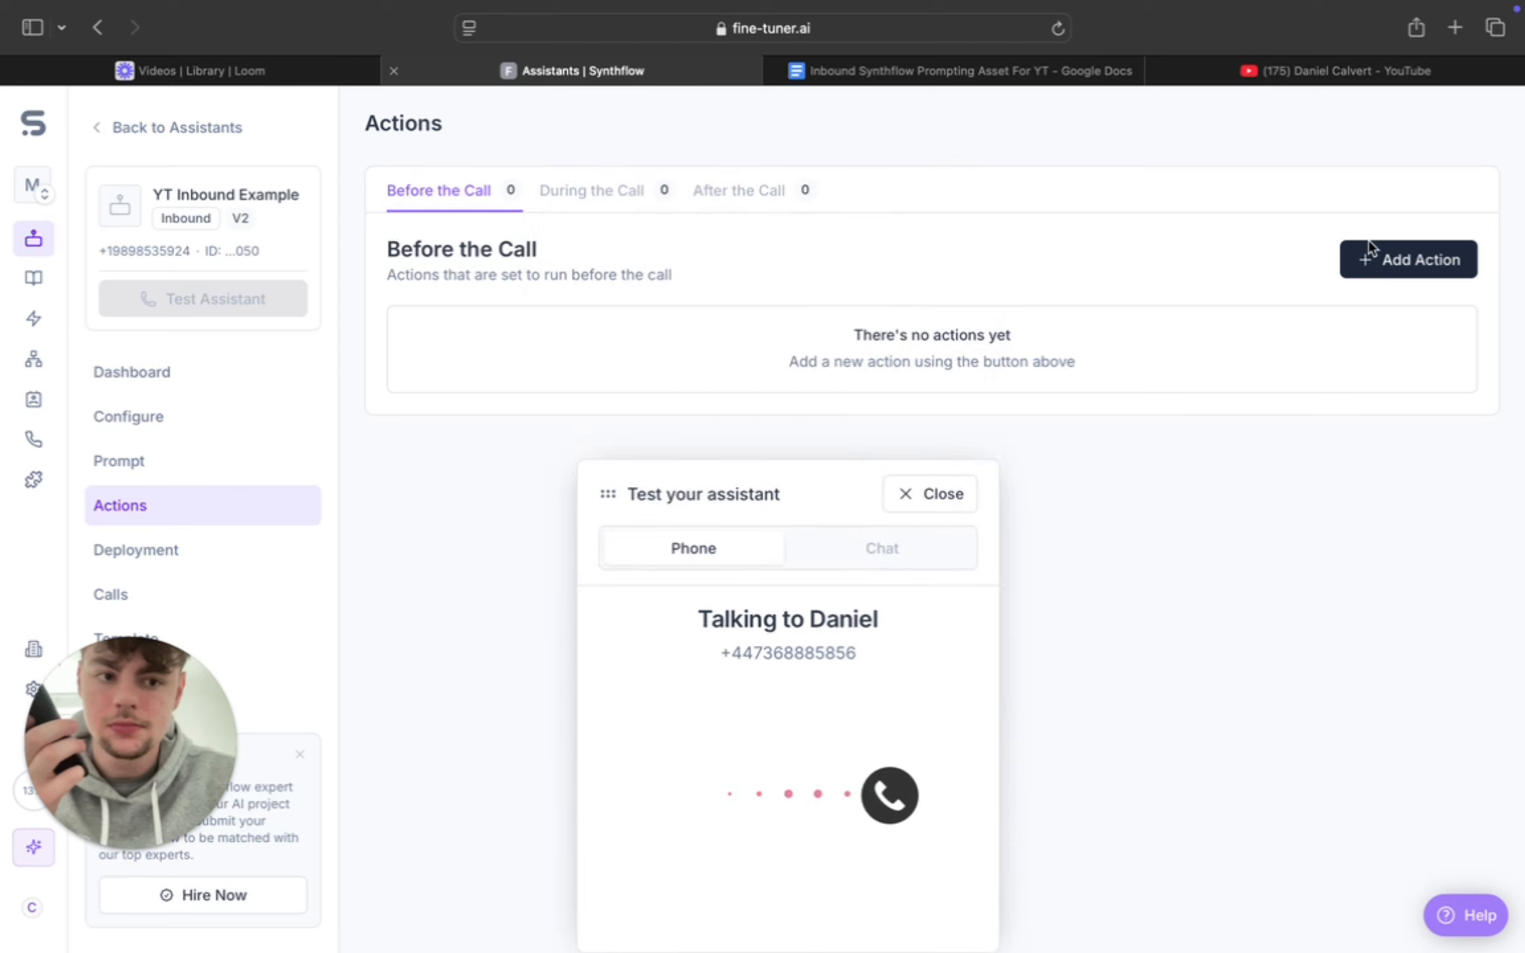
pyautogui.click(637, 198)
pyautogui.click(1395, 271)
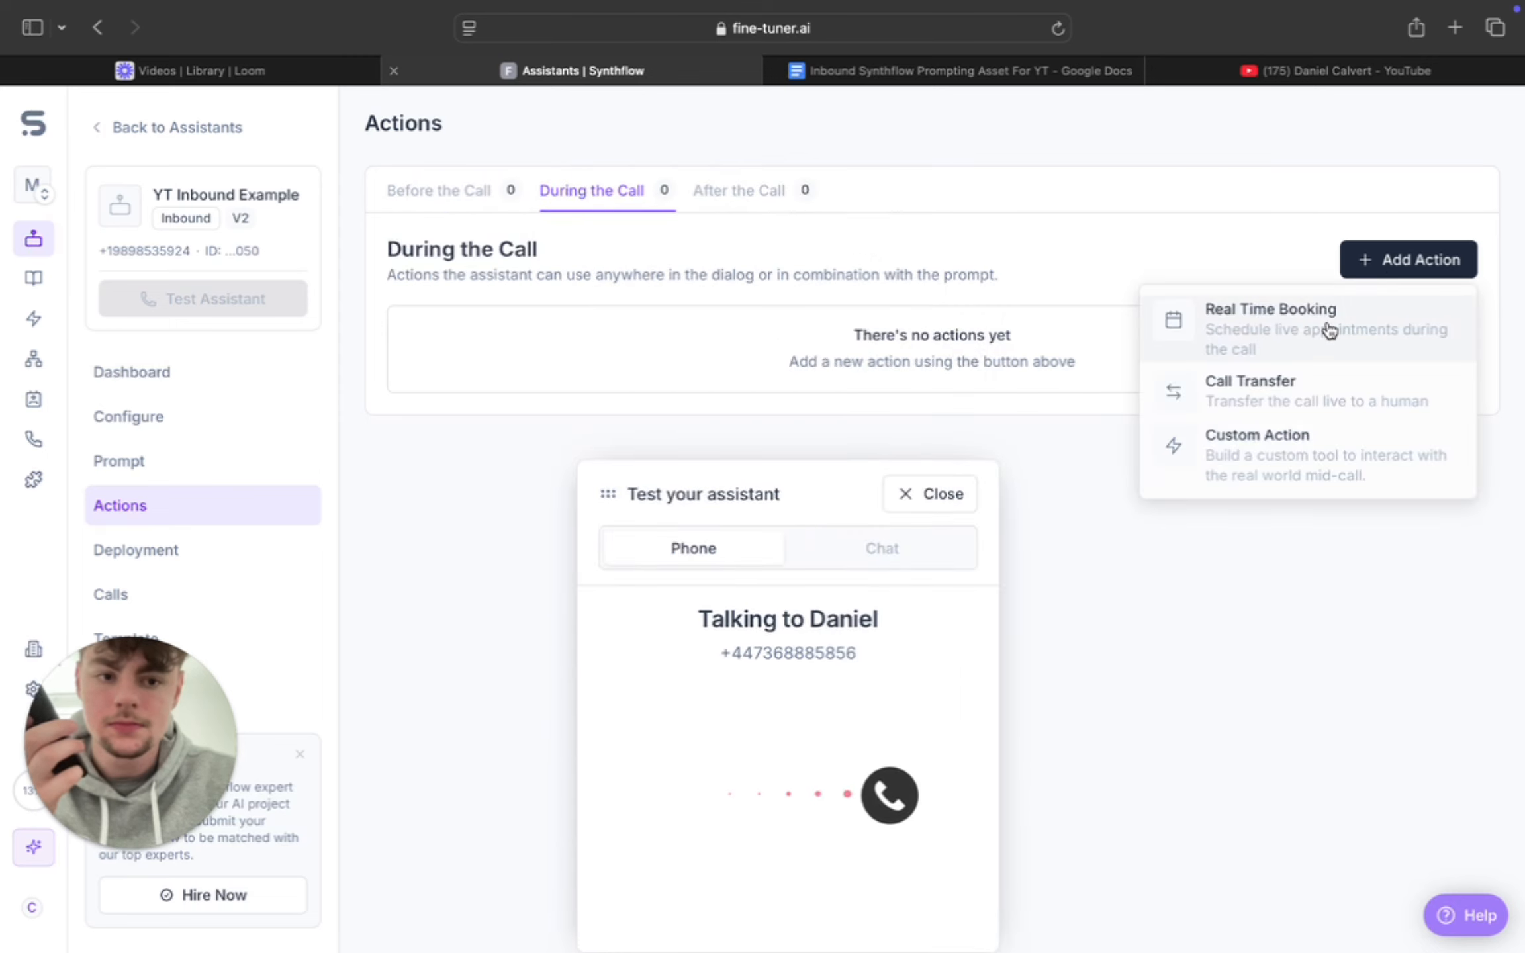
pyautogui.click(1316, 326)
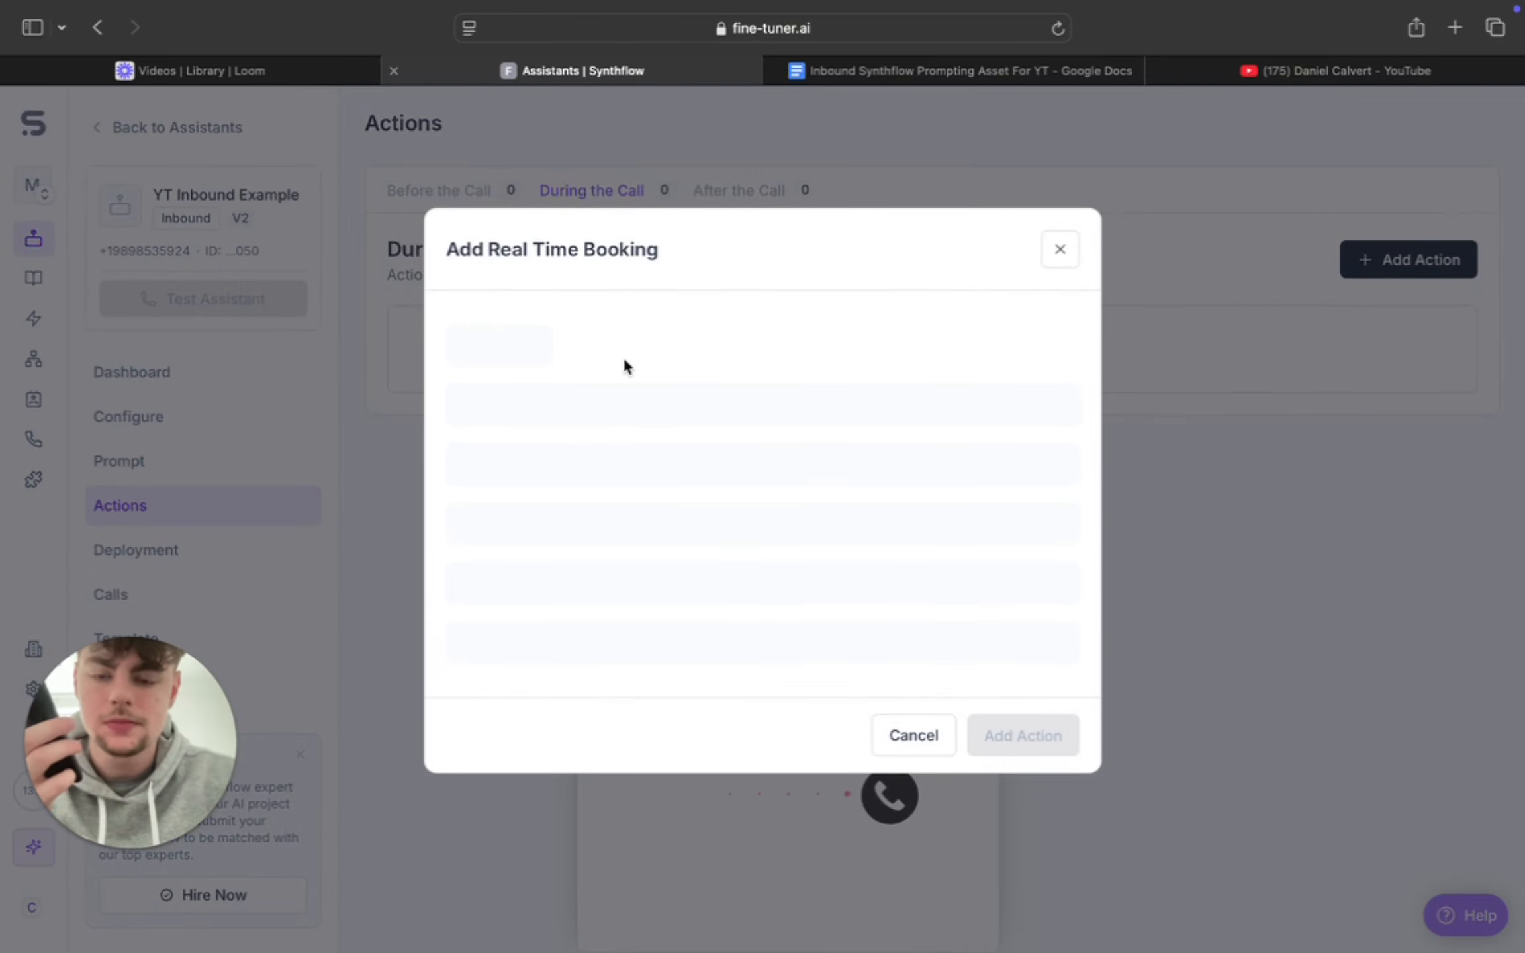
pyautogui.click(723, 398)
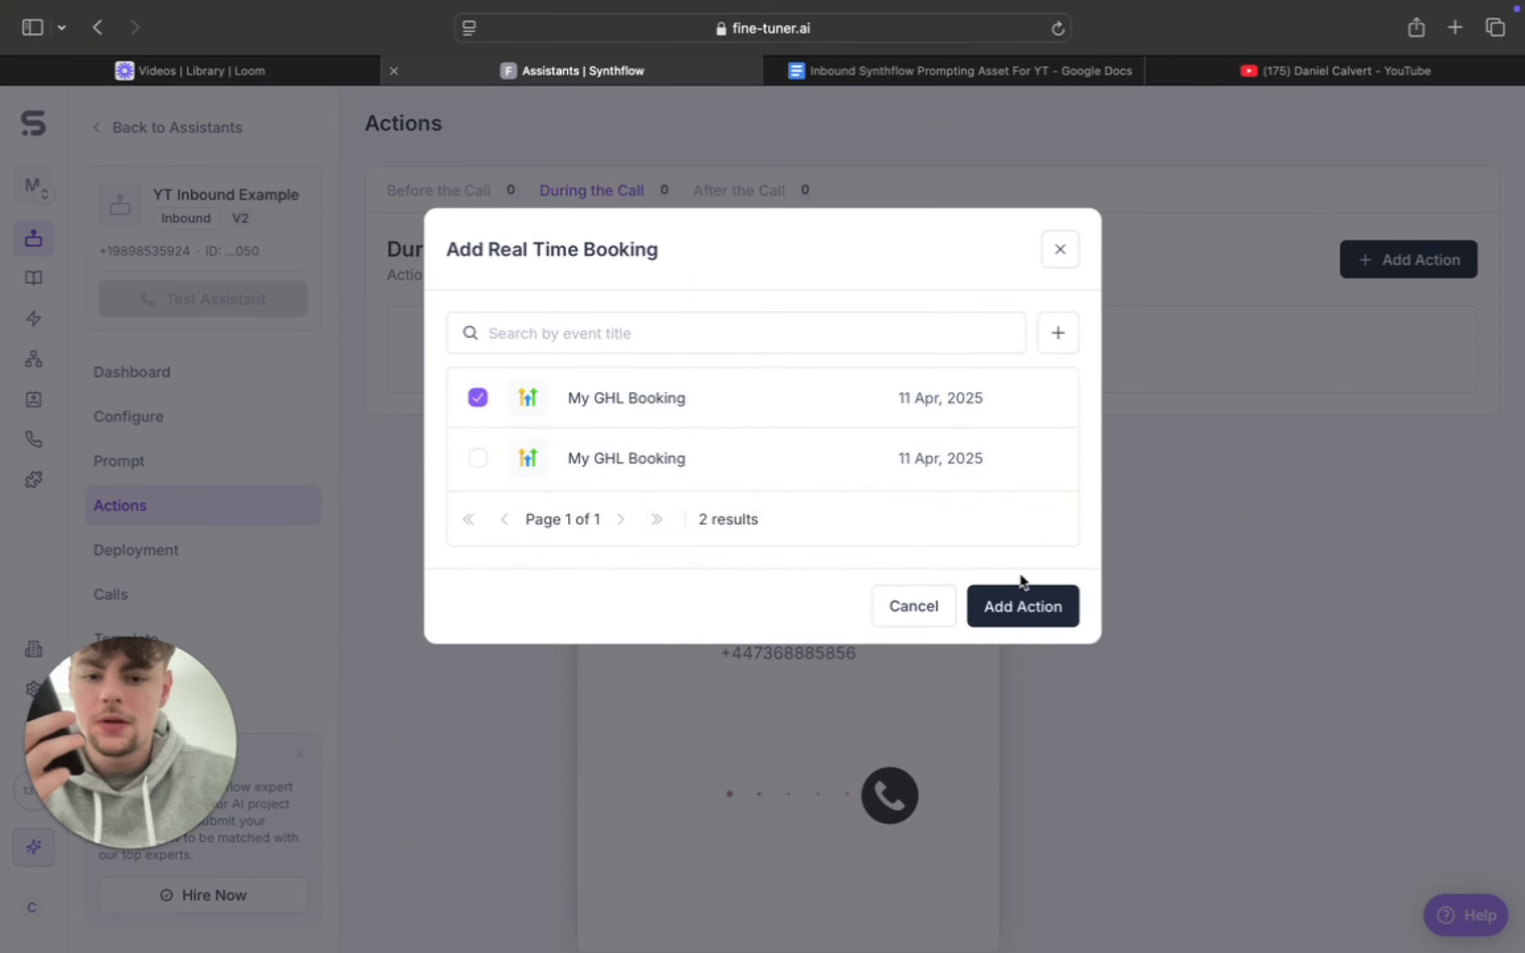
pyautogui.click(1001, 614)
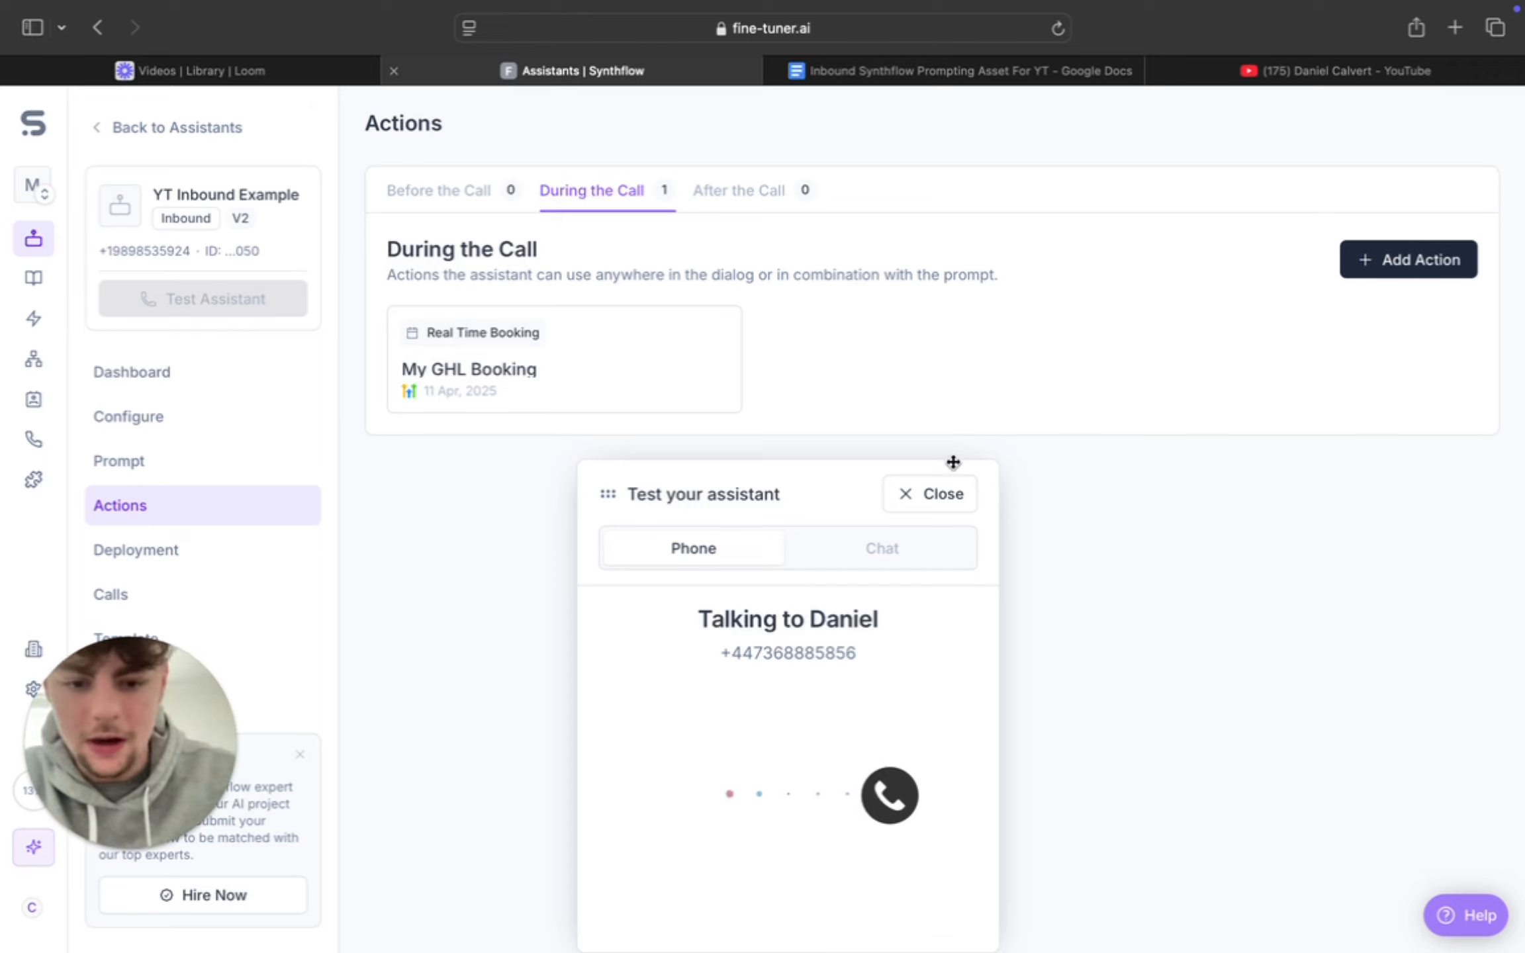
pyautogui.click(936, 497)
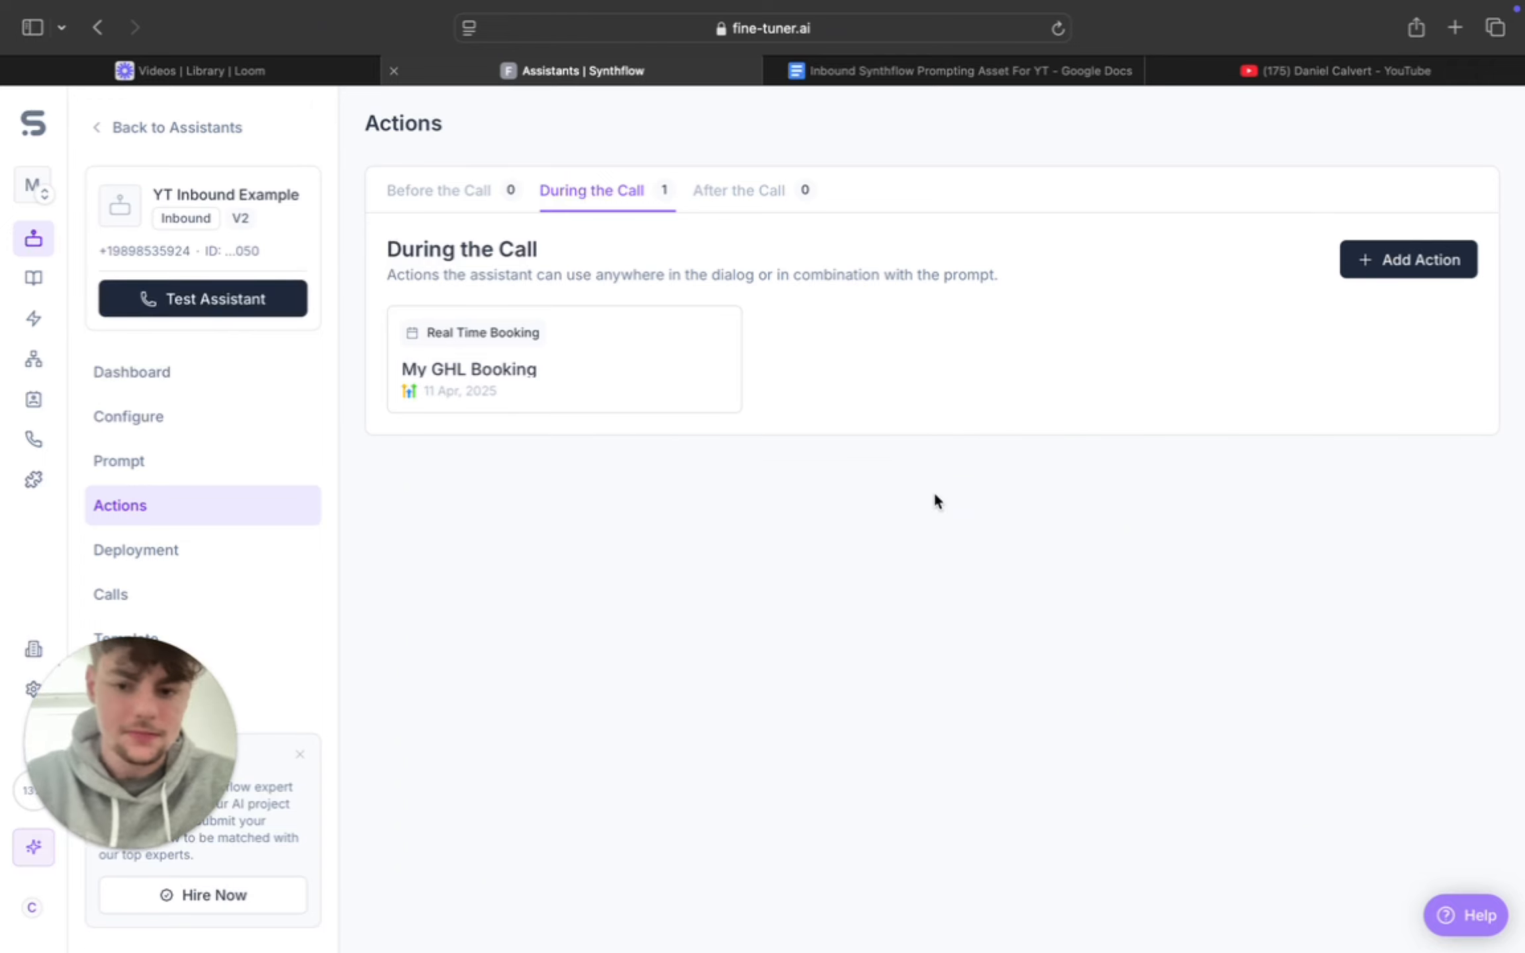